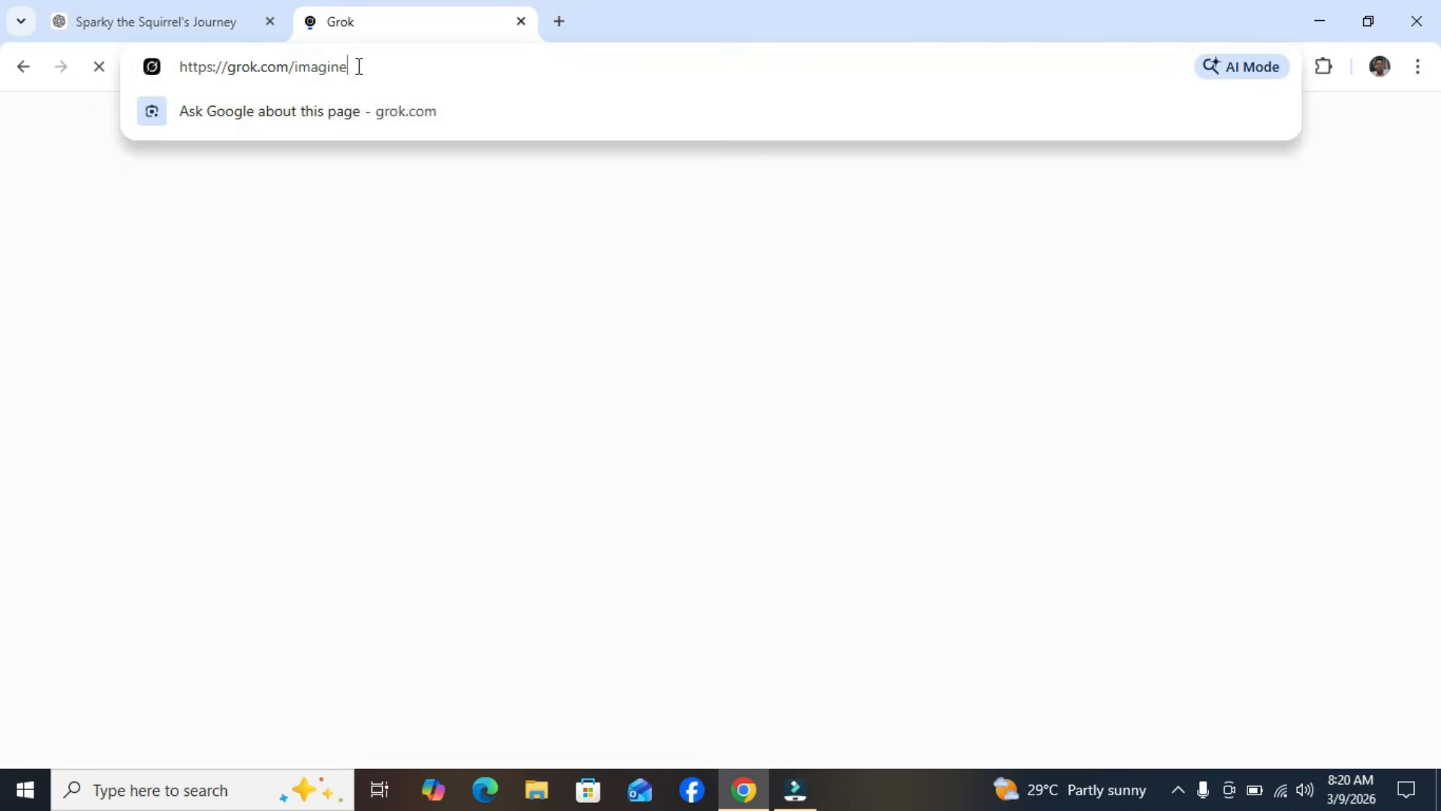
Step: Load the grok.com home page and open its Imagine section
{"action": "key", "text": "BackSpace"}
{"action": "key", "text": "BackSpace"}
{"action": "key", "text": "BackSpace"}
{"action": "key", "text": "BackSpace"}
{"action": "key", "text": "BackSpace"}
{"action": "key", "text": "BackSpace"}
{"action": "key", "text": "BackSpace"}
{"action": "key", "text": "BackSpace"}
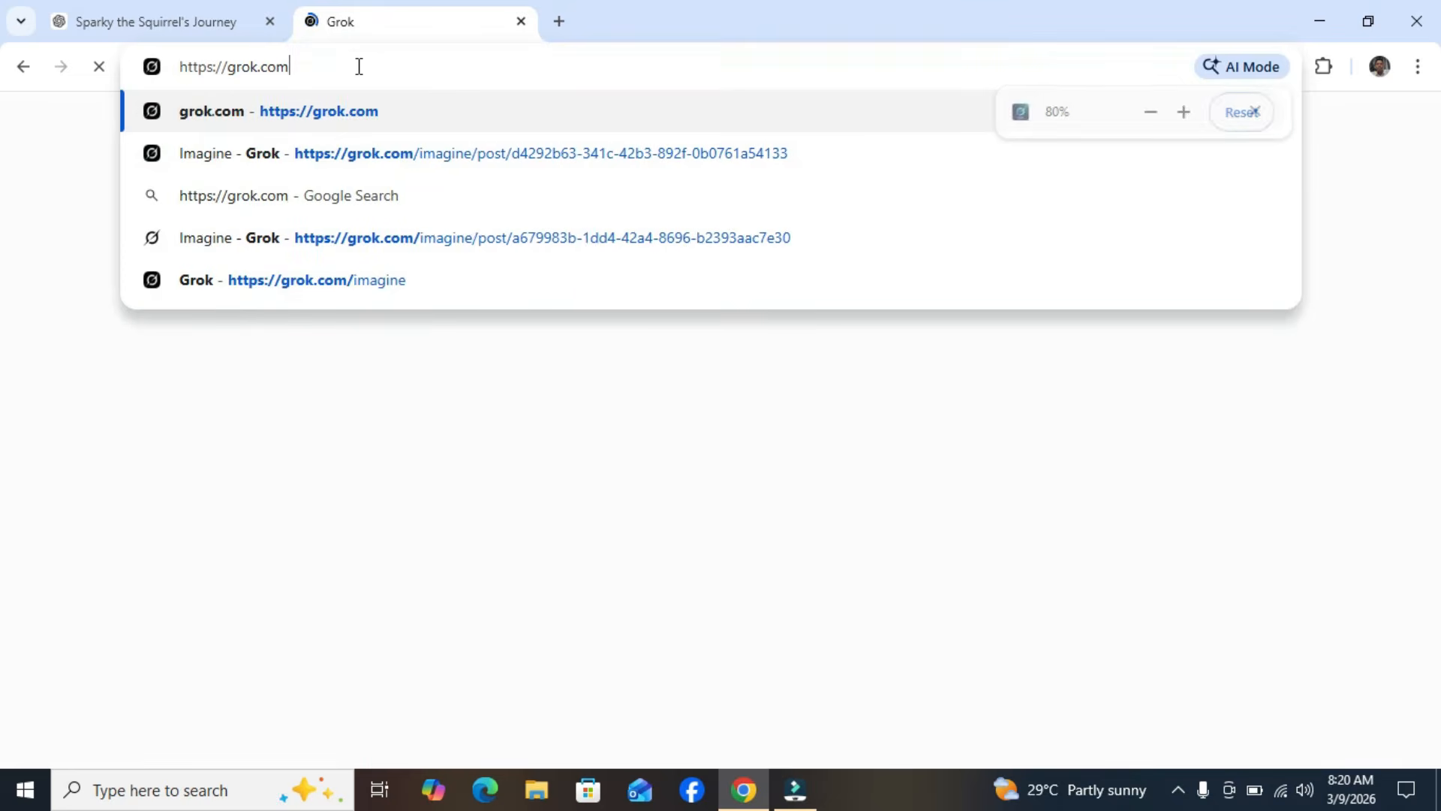
{"action": "key", "text": "Return"}
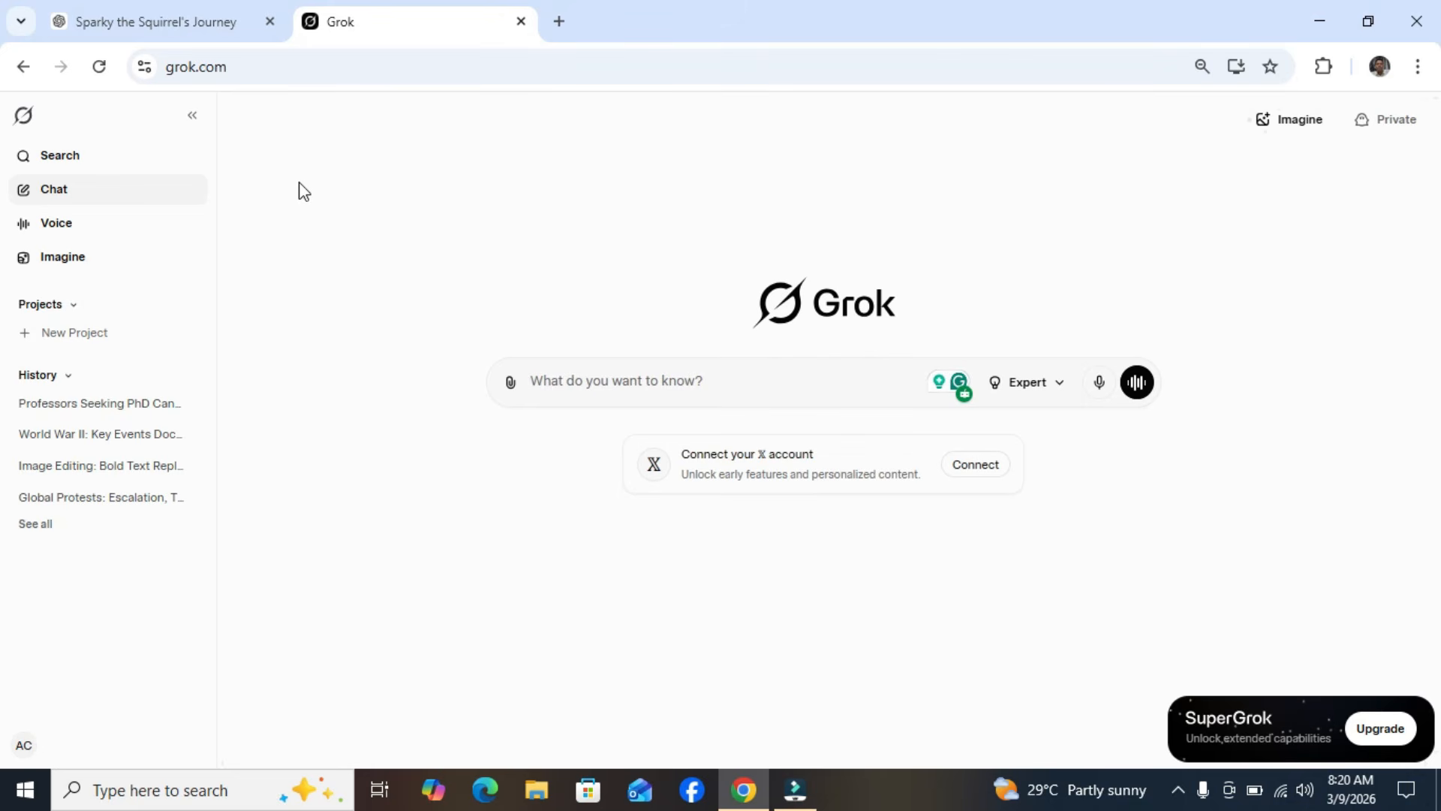
{"action": "left_click", "coordinate": [95, 272]}
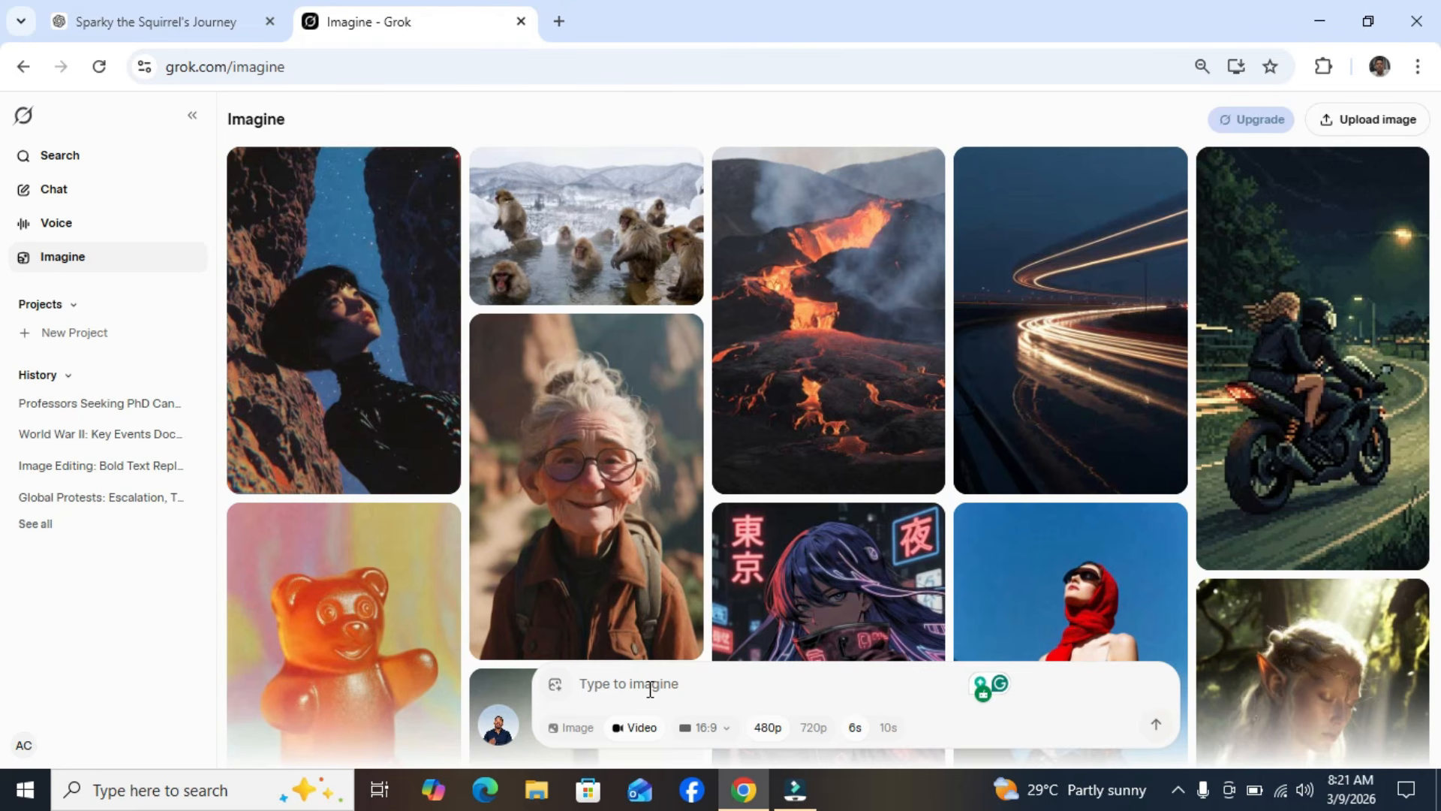
Step: In a new browser tab, search Google for "google chrome store" and open the Chrome Web Store result
{"action": "left_click", "coordinate": [560, 22]}
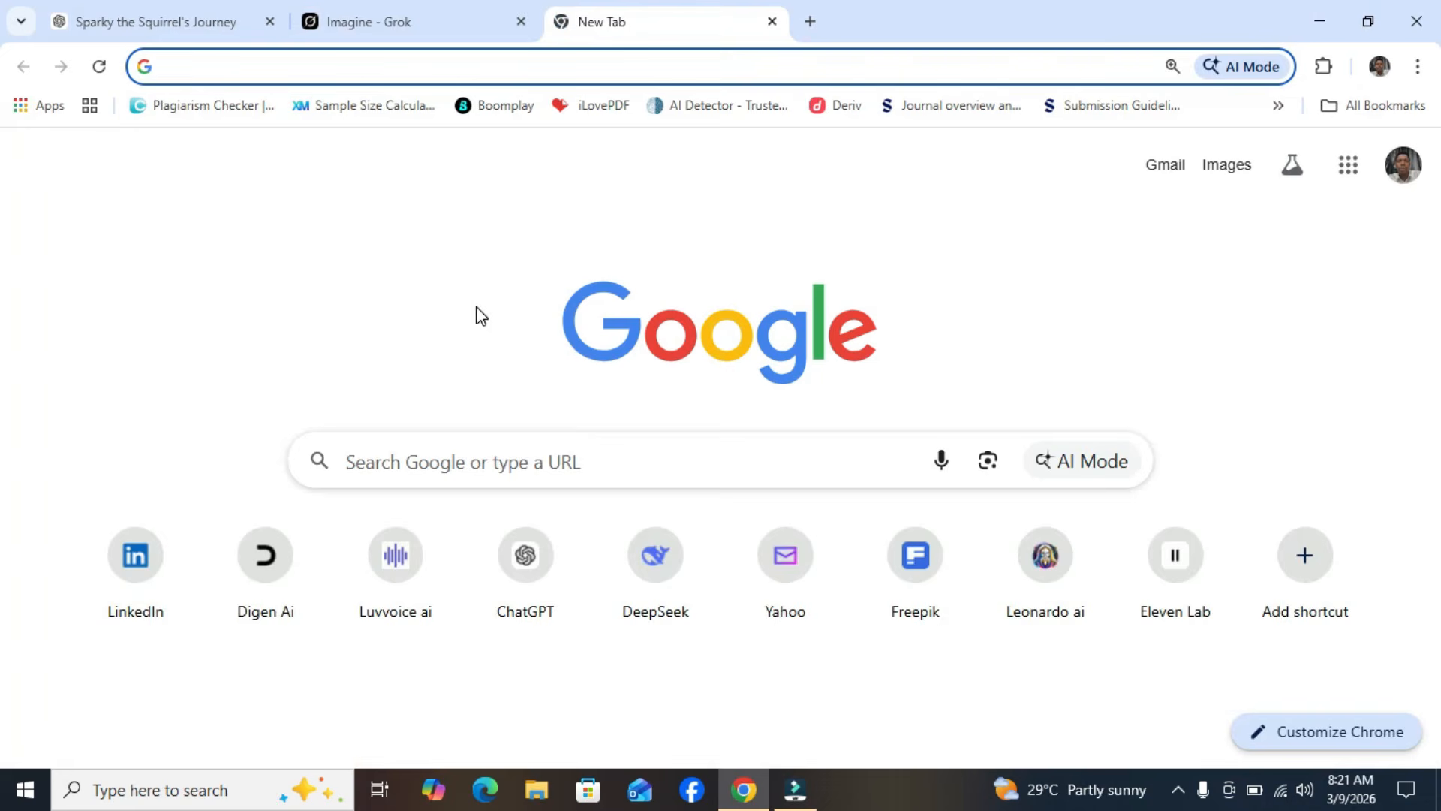
{"action": "left_click", "coordinate": [465, 458]}
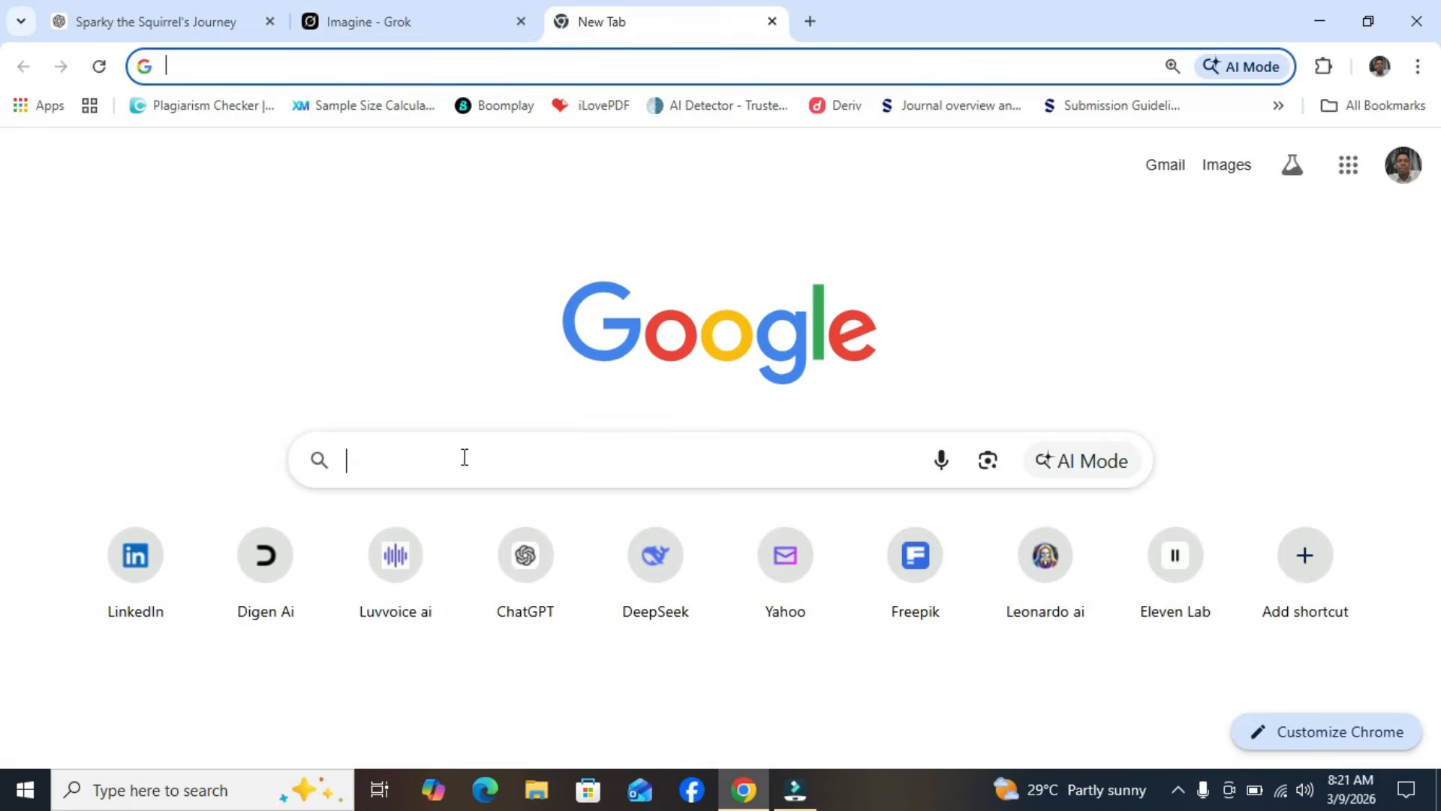
{"action": "left_click", "coordinate": [465, 457]}
{"action": "type", "text": "googlew"}
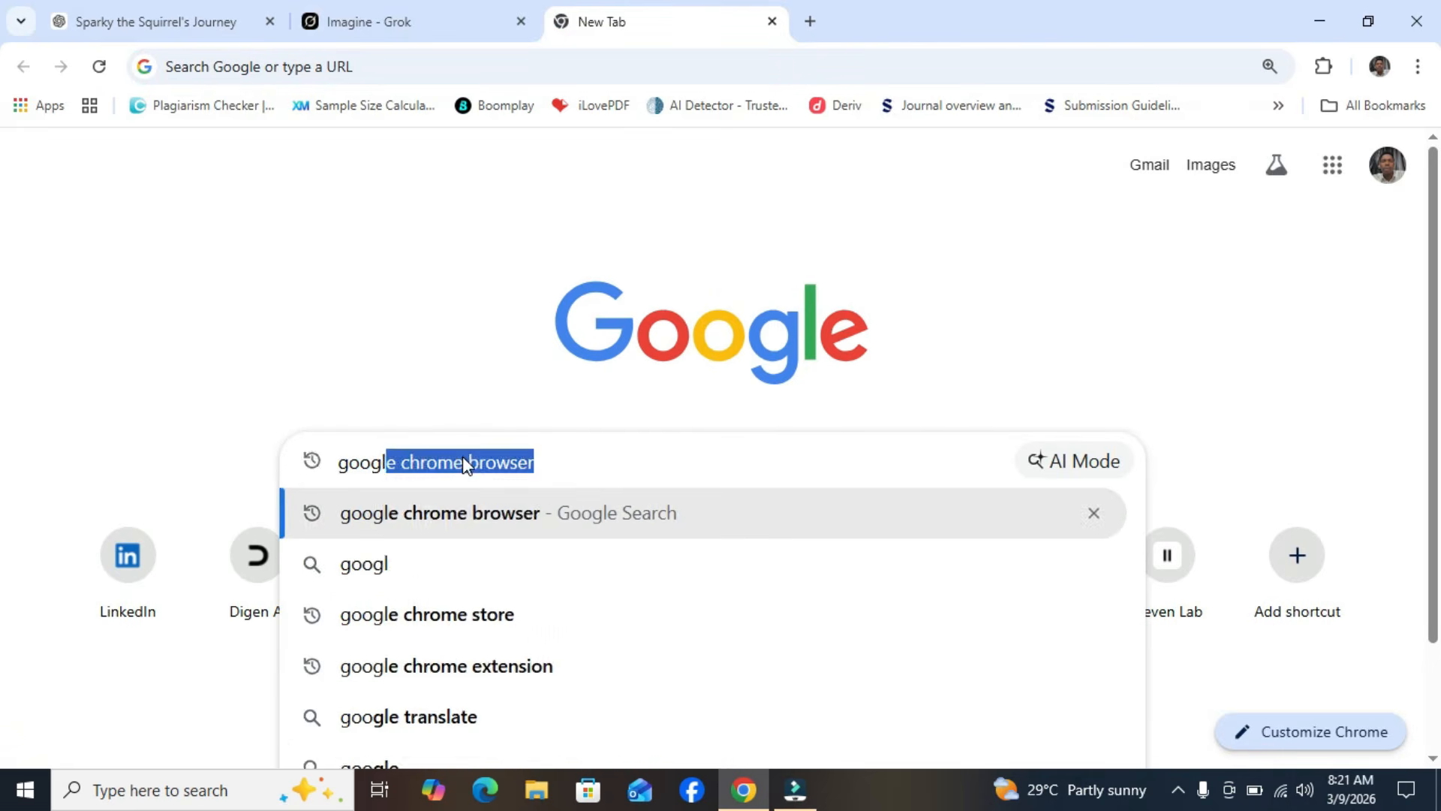
{"action": "key", "text": "BackSpace"}
{"action": "key", "text": "BackSpace"}
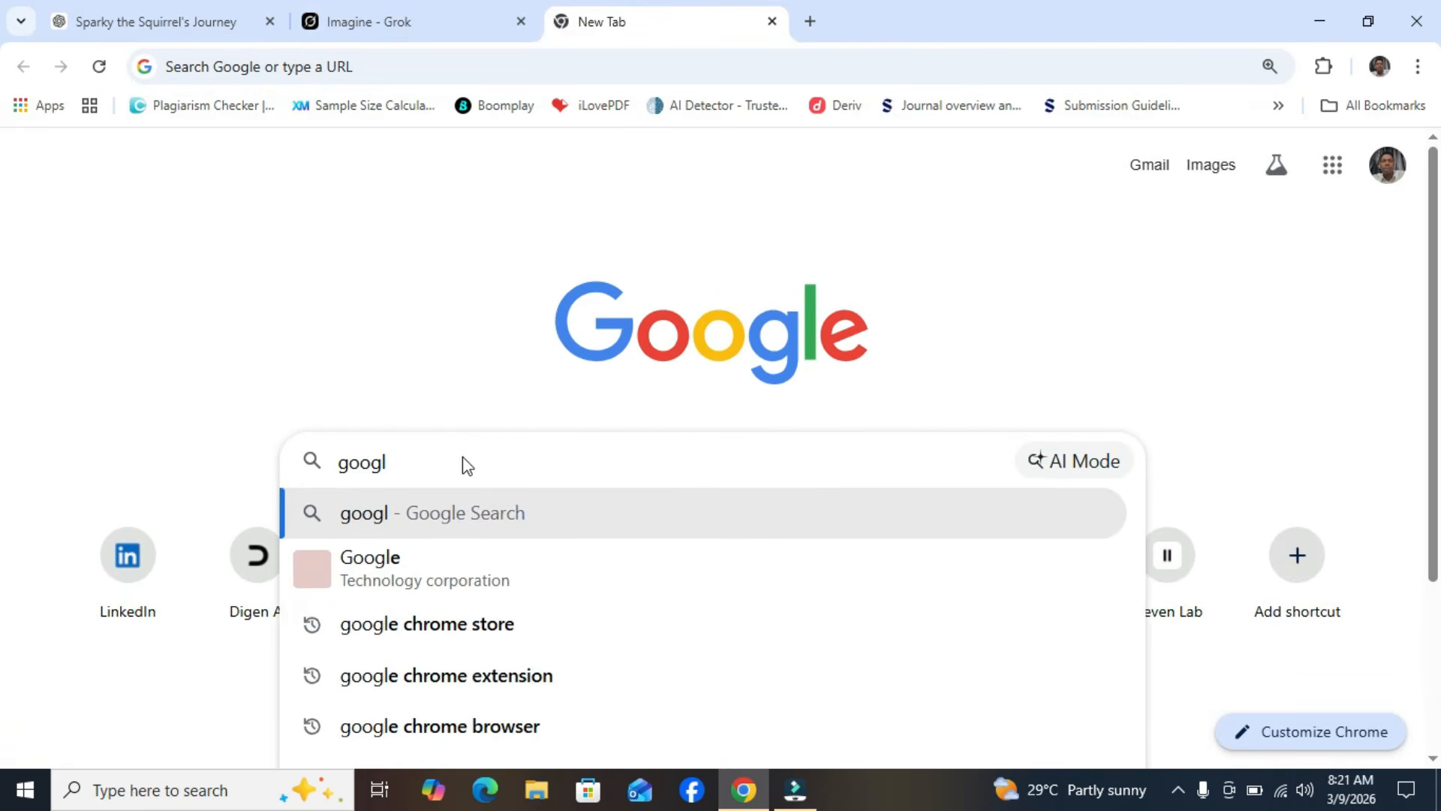
{"action": "type", "text": "e chrome browser"}
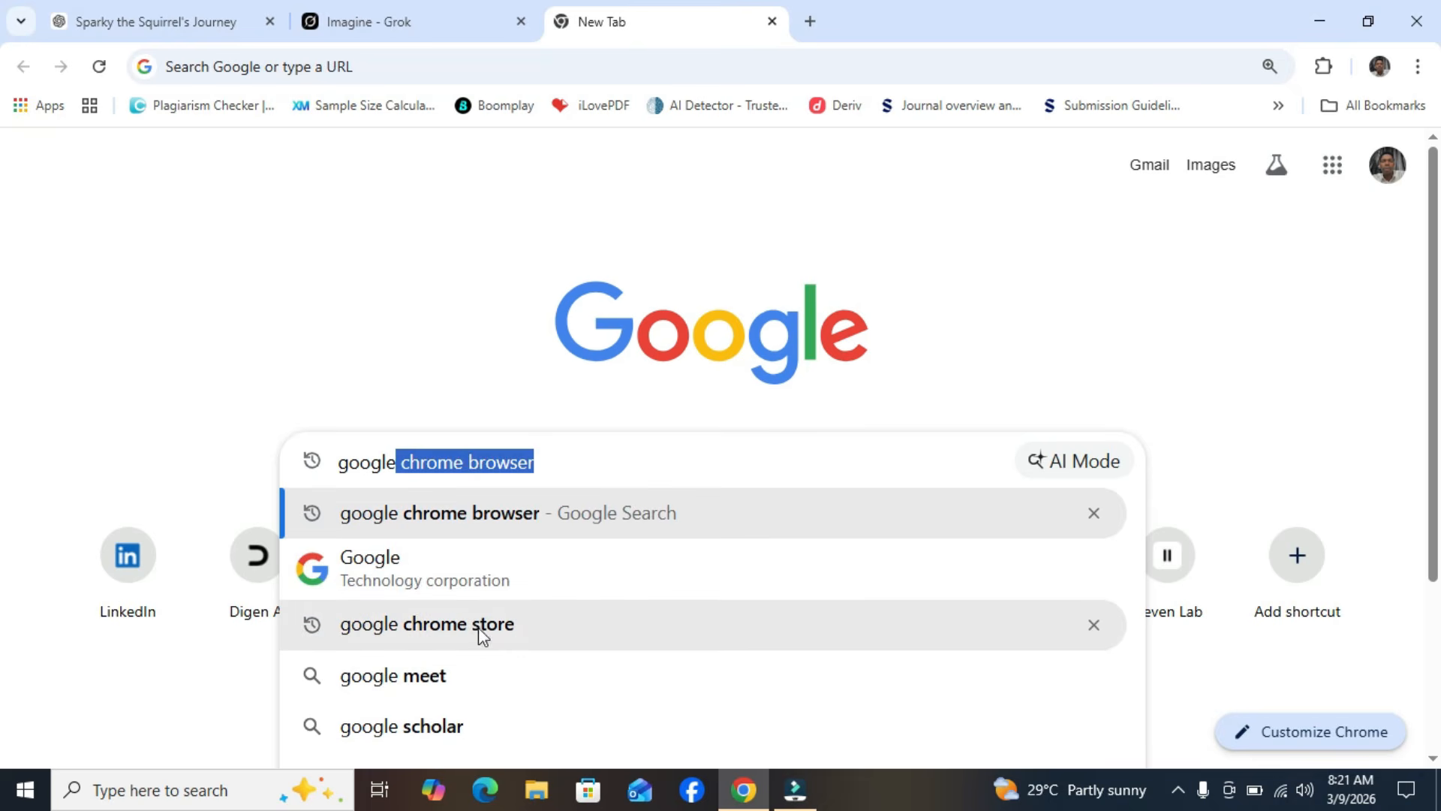
{"action": "left_click", "coordinate": [552, 458]}
{"action": "key", "text": "BackSpace"}
{"action": "key", "text": "BackSpace"}
{"action": "key", "text": "BackSpace"}
{"action": "key", "text": "BackSpace"}
{"action": "key", "text": "BackSpace"}
{"action": "key", "text": "BackSpace"}
{"action": "key", "text": "BackSpace"}
{"action": "key", "text": "BackSpace"}
{"action": "key", "text": "BackSpace"}
{"action": "key", "text": "BackSpace"}
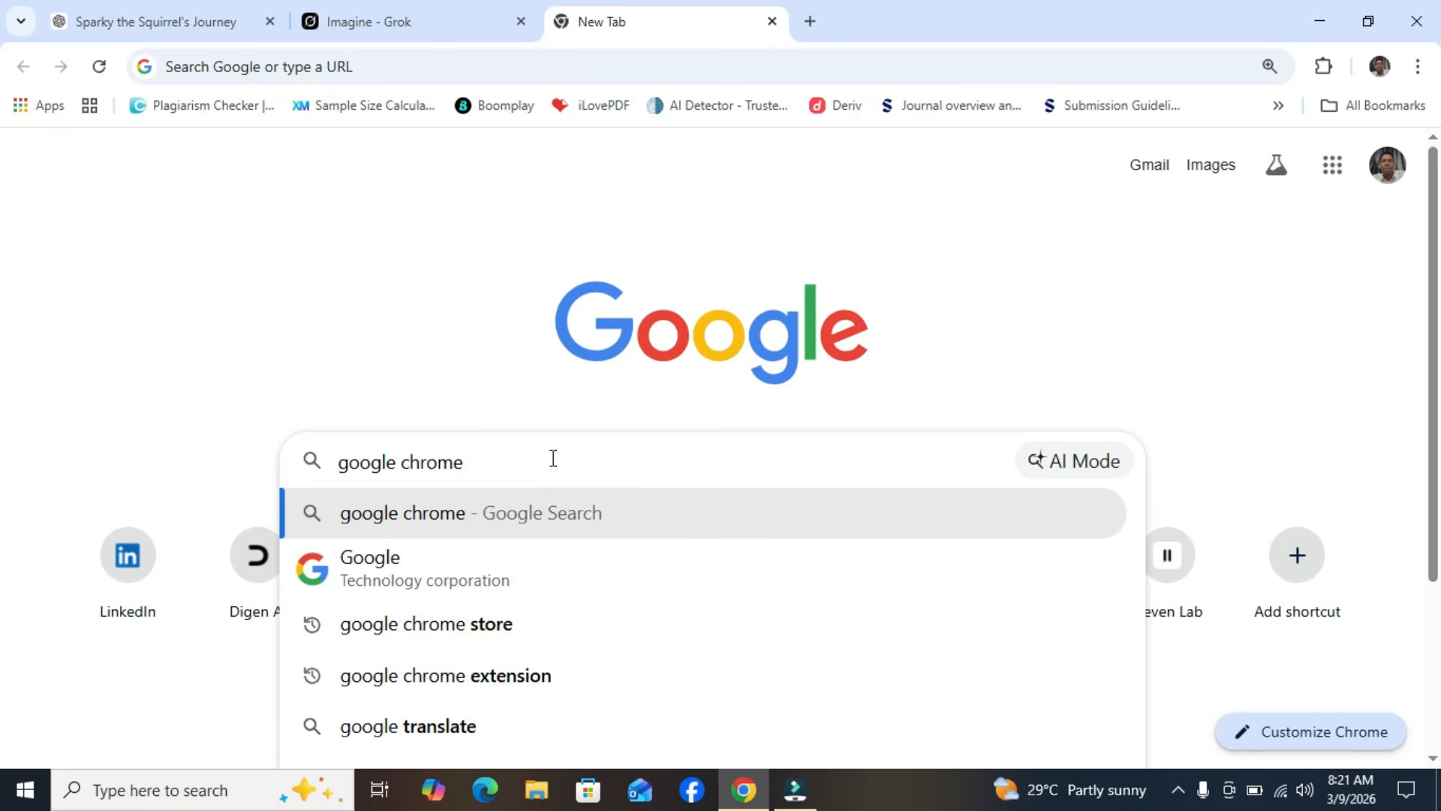
{"action": "key", "text": "BackSpace"}
{"action": "key", "text": "BackSpace"}
{"action": "key", "text": "BackSpace"}
{"action": "key", "text": "BackSpace"}
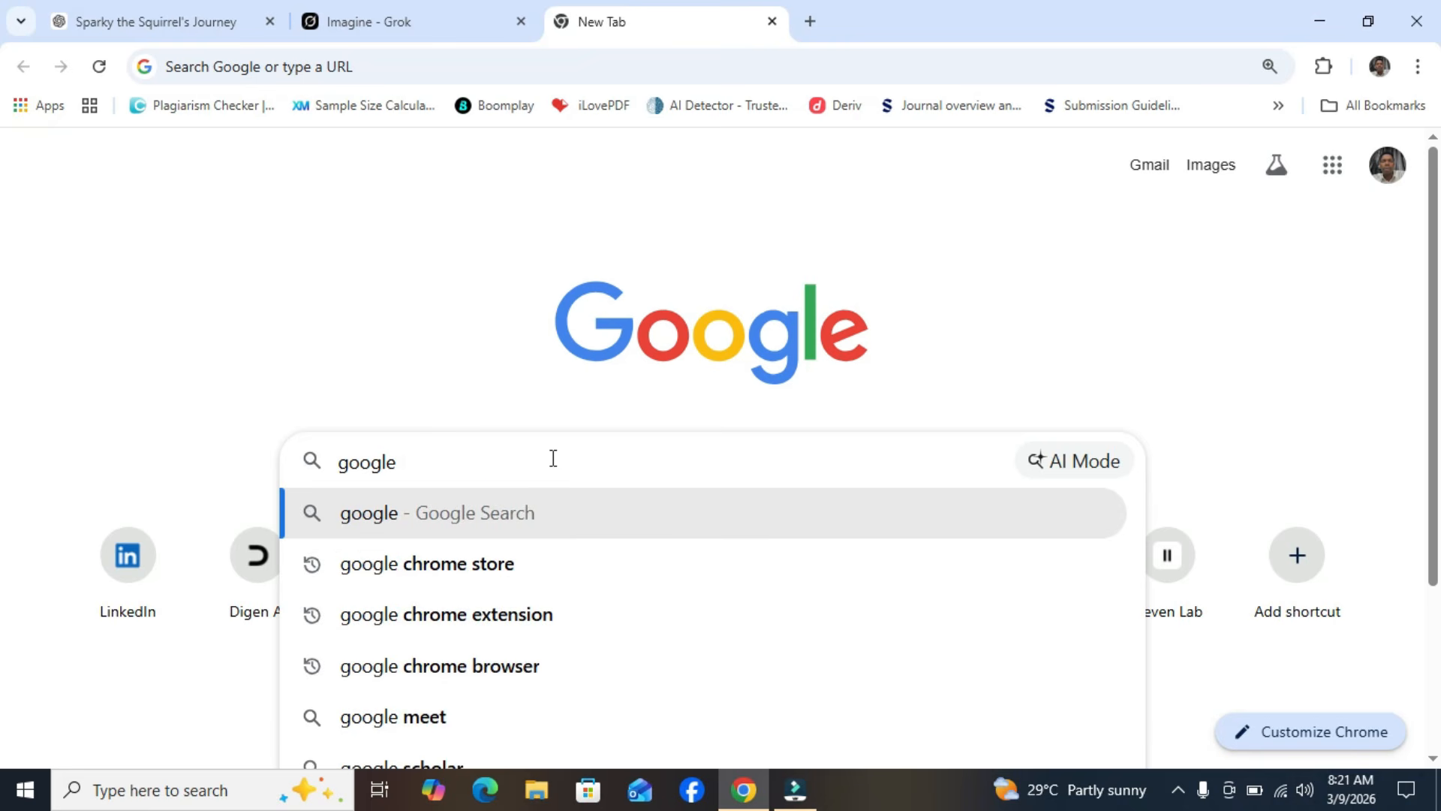
{"action": "type", "text": "chr"}
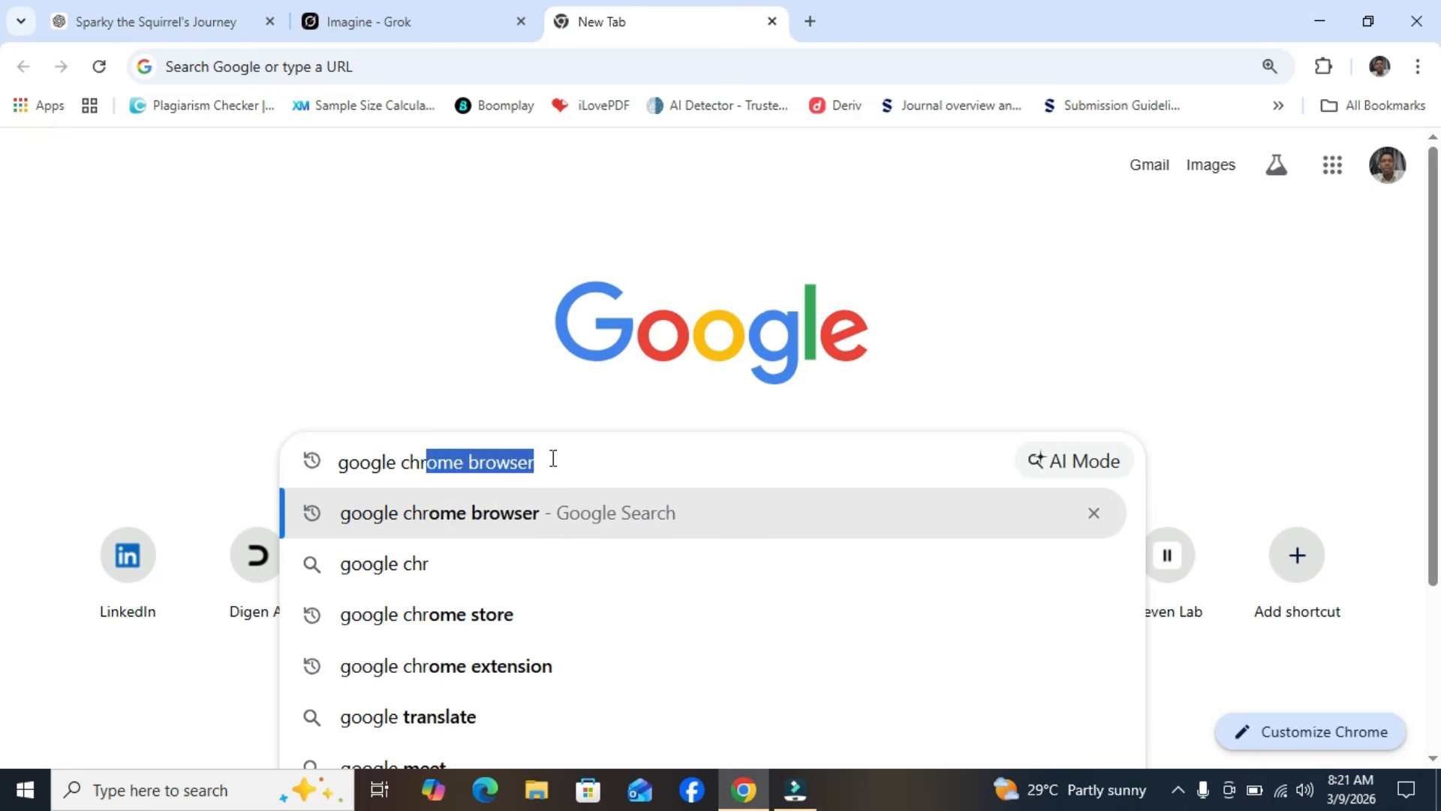
{"action": "type", "text": "ome"}
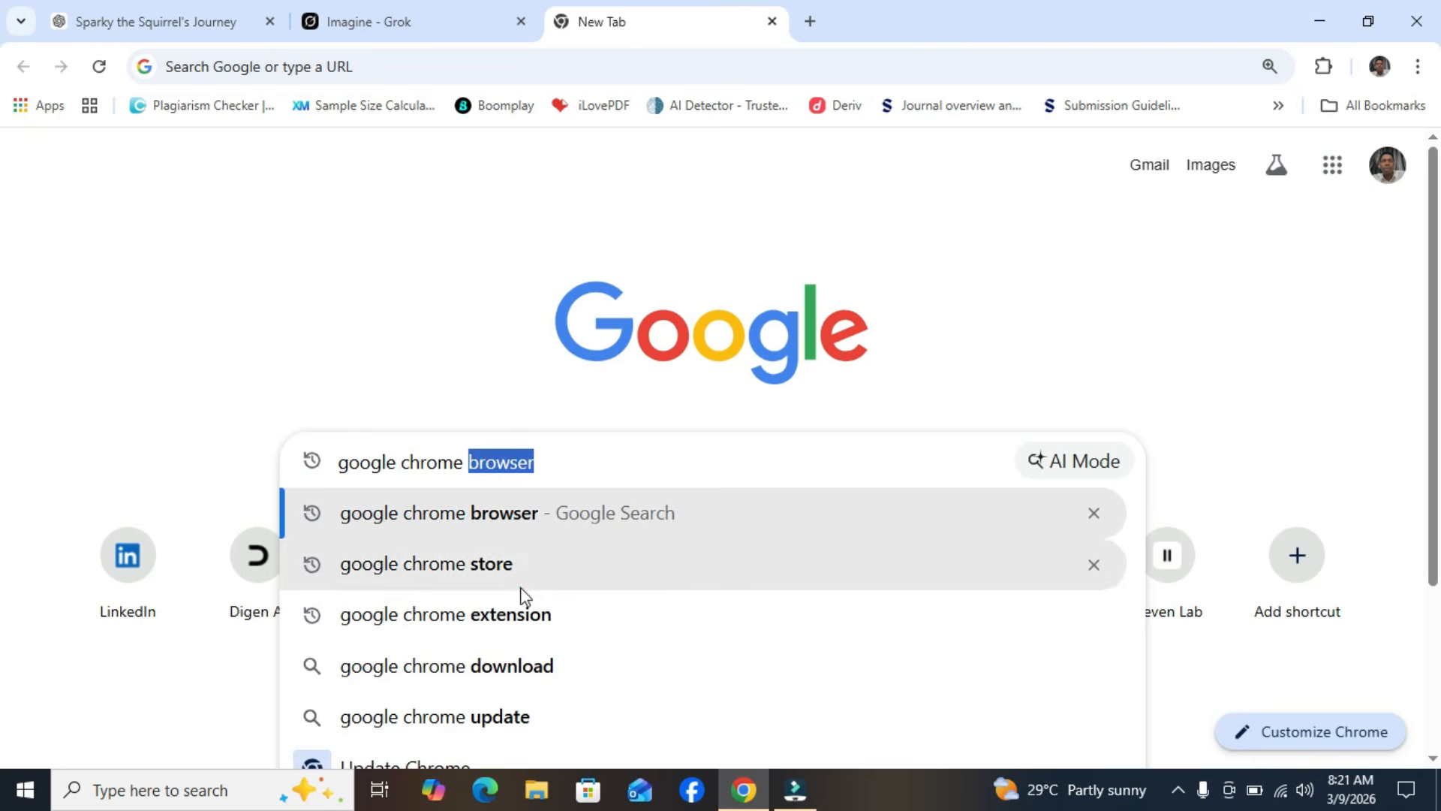
{"action": "left_click", "coordinate": [522, 580]}
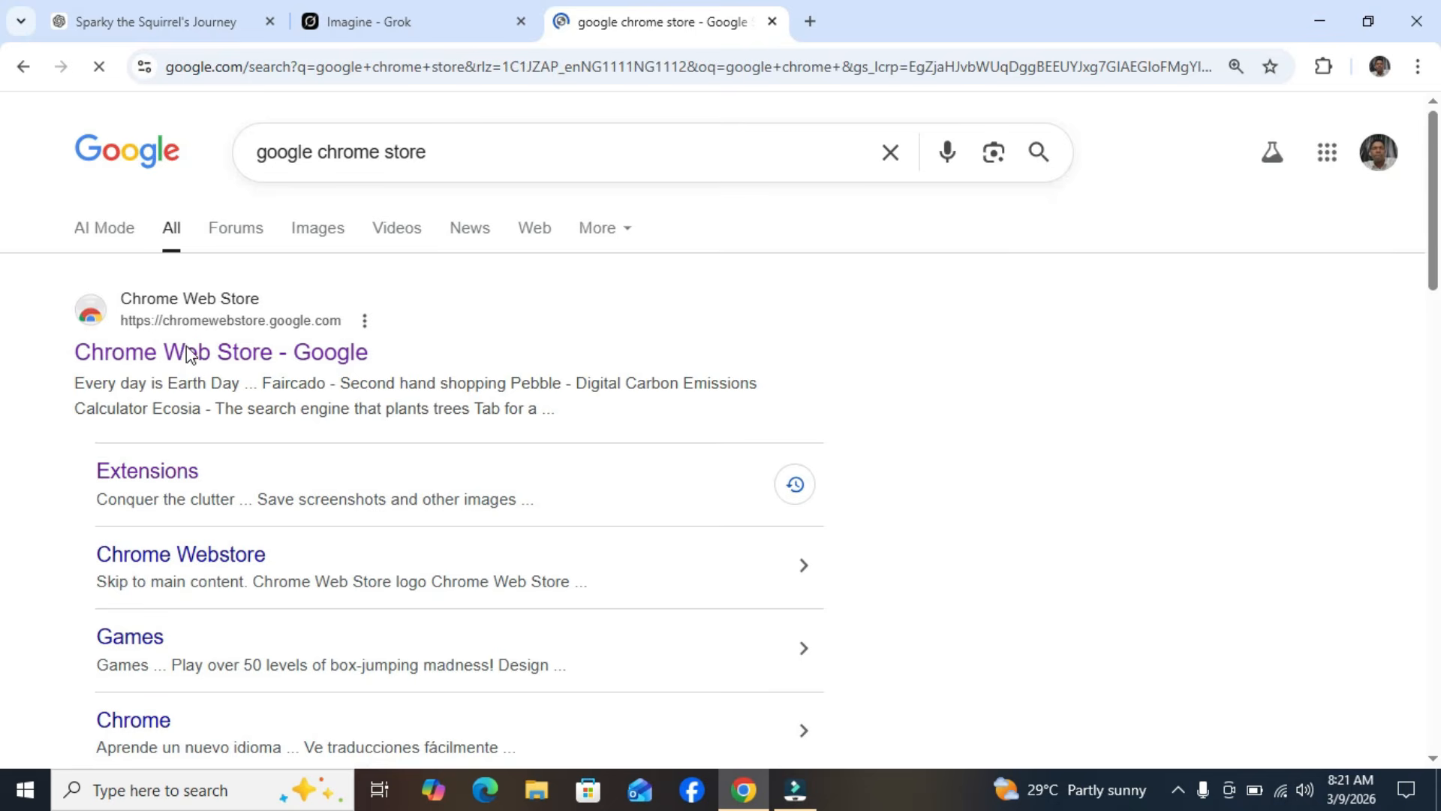
{"action": "left_click", "coordinate": [132, 367]}
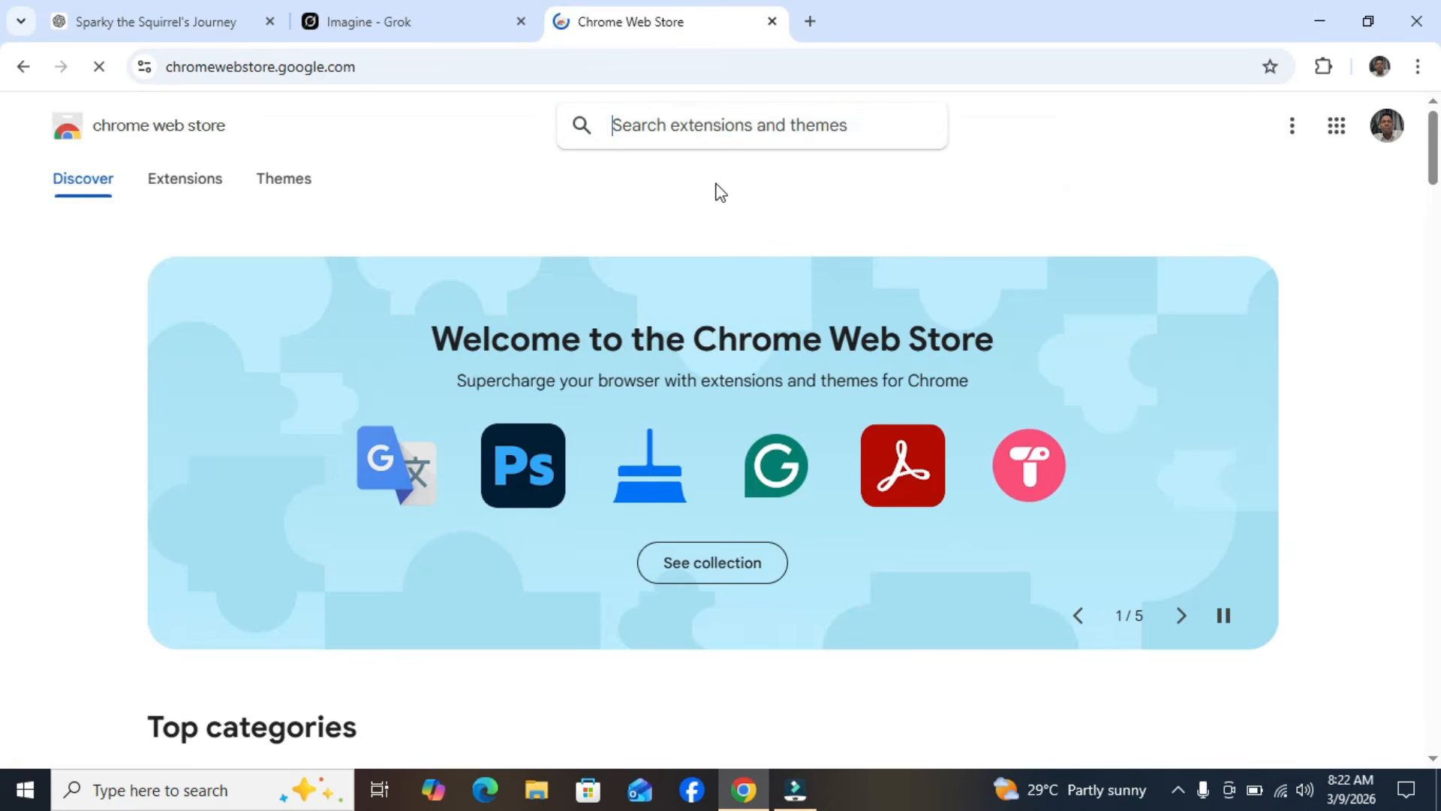
Step: Search the Chrome Web Store for "grok auto" and open the "Grok Automation - Auto Grok on Grok.com" extension page
{"action": "left_click", "coordinate": [741, 132]}
{"action": "type", "text": "grok"}
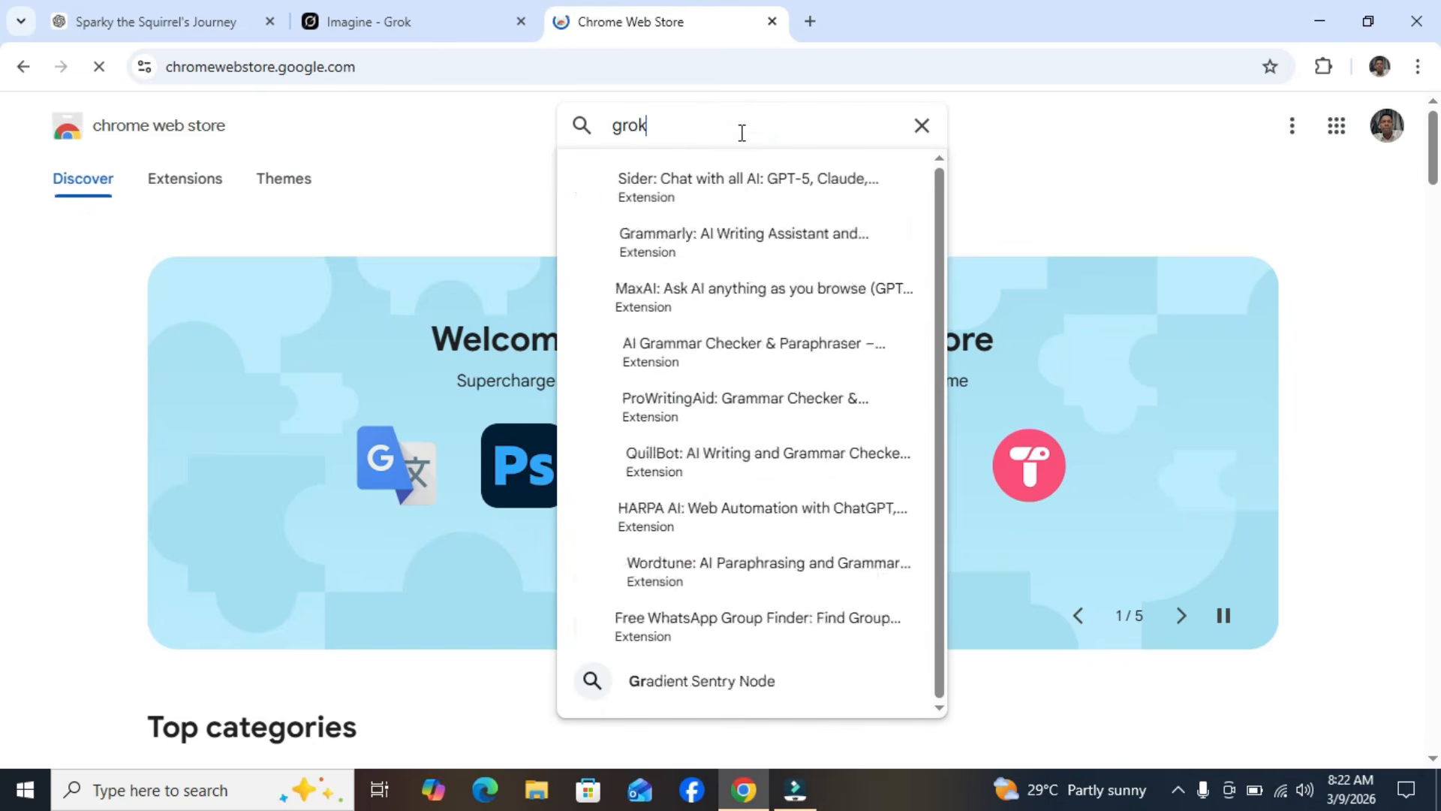
{"action": "type", "text": " auto"}
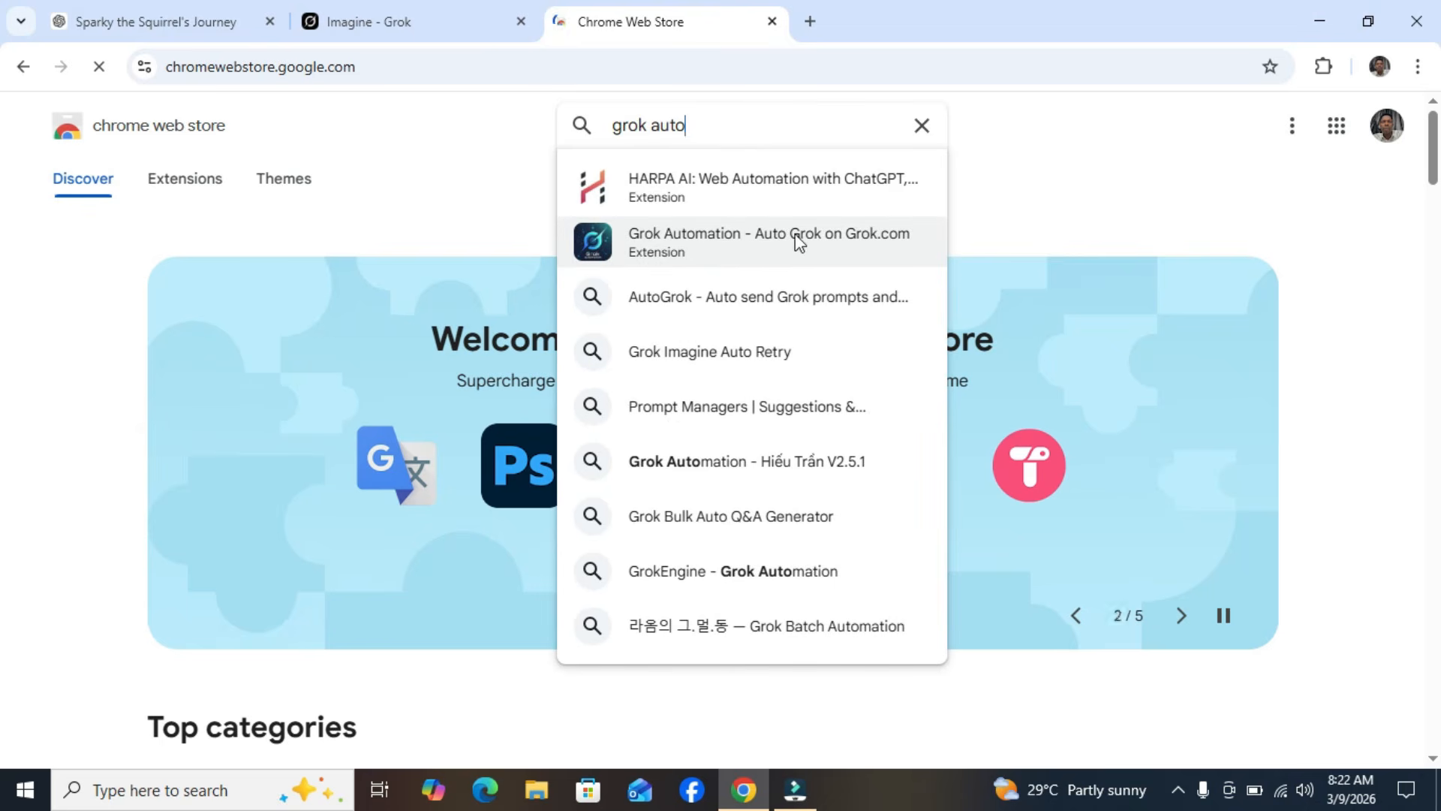
{"action": "left_click", "coordinate": [735, 248]}
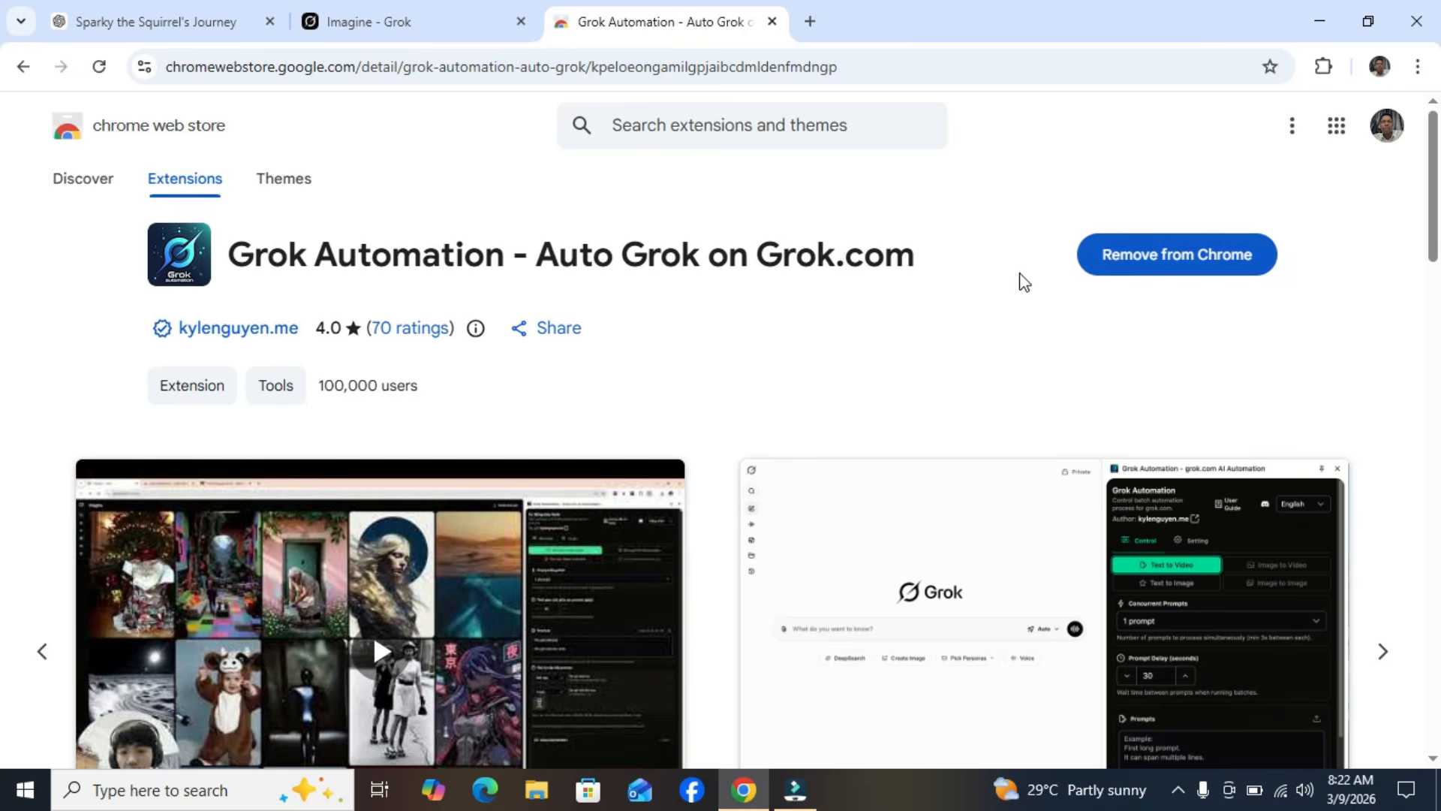
Step: Reinstall the Grok Automation extension by removing it from Chrome and adding it again
{"action": "left_click", "coordinate": [1163, 266]}
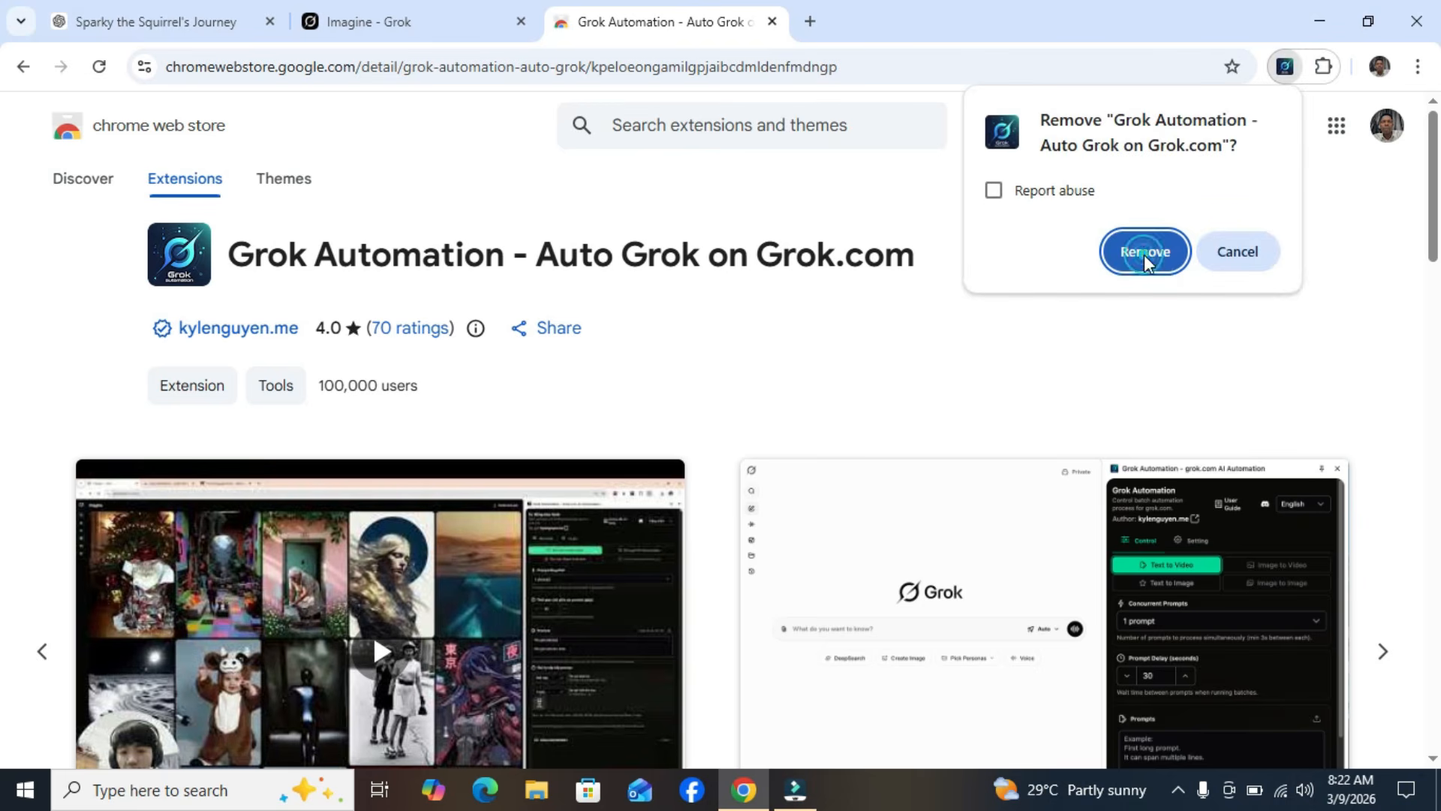
{"action": "left_click", "coordinate": [1145, 253]}
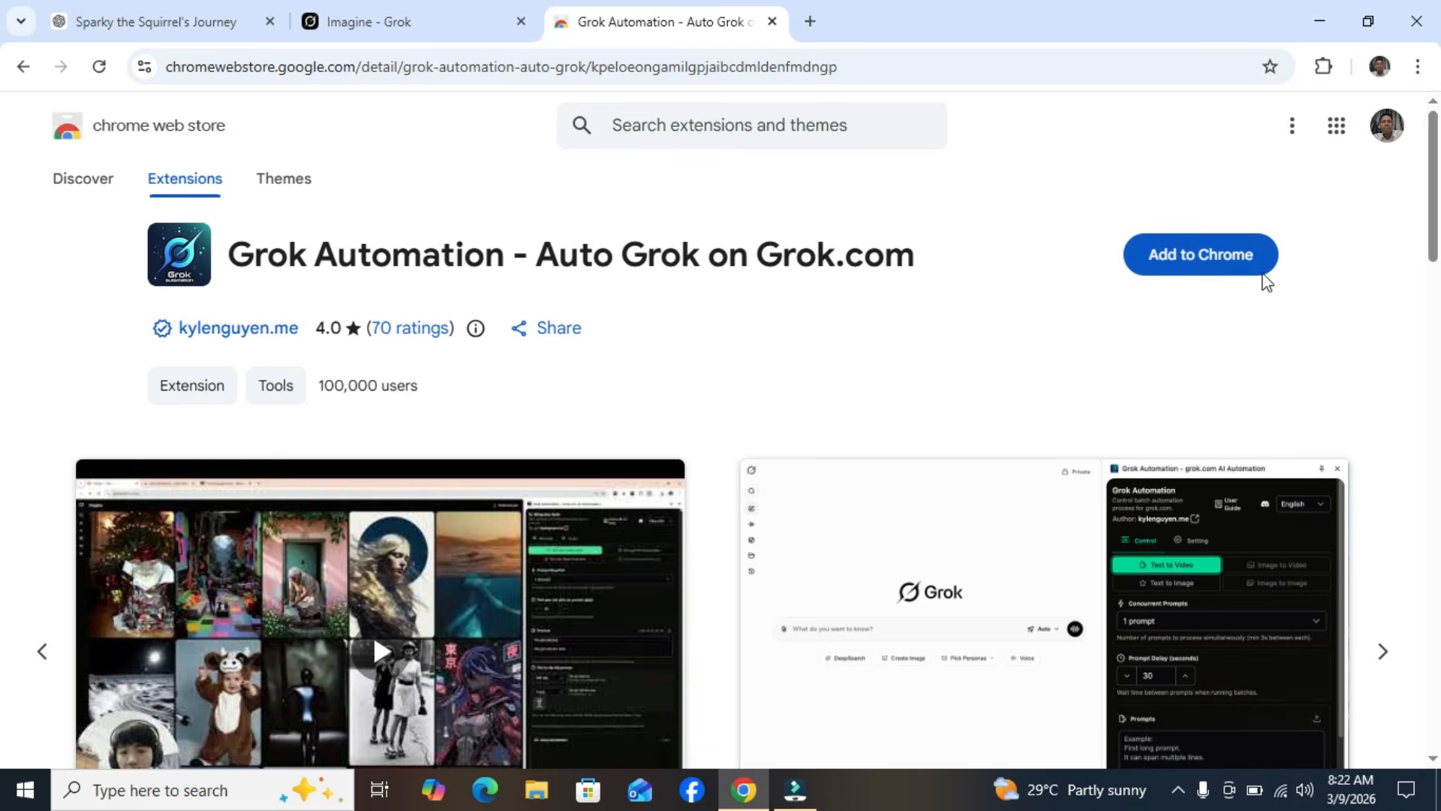
{"action": "left_click", "coordinate": [1175, 272]}
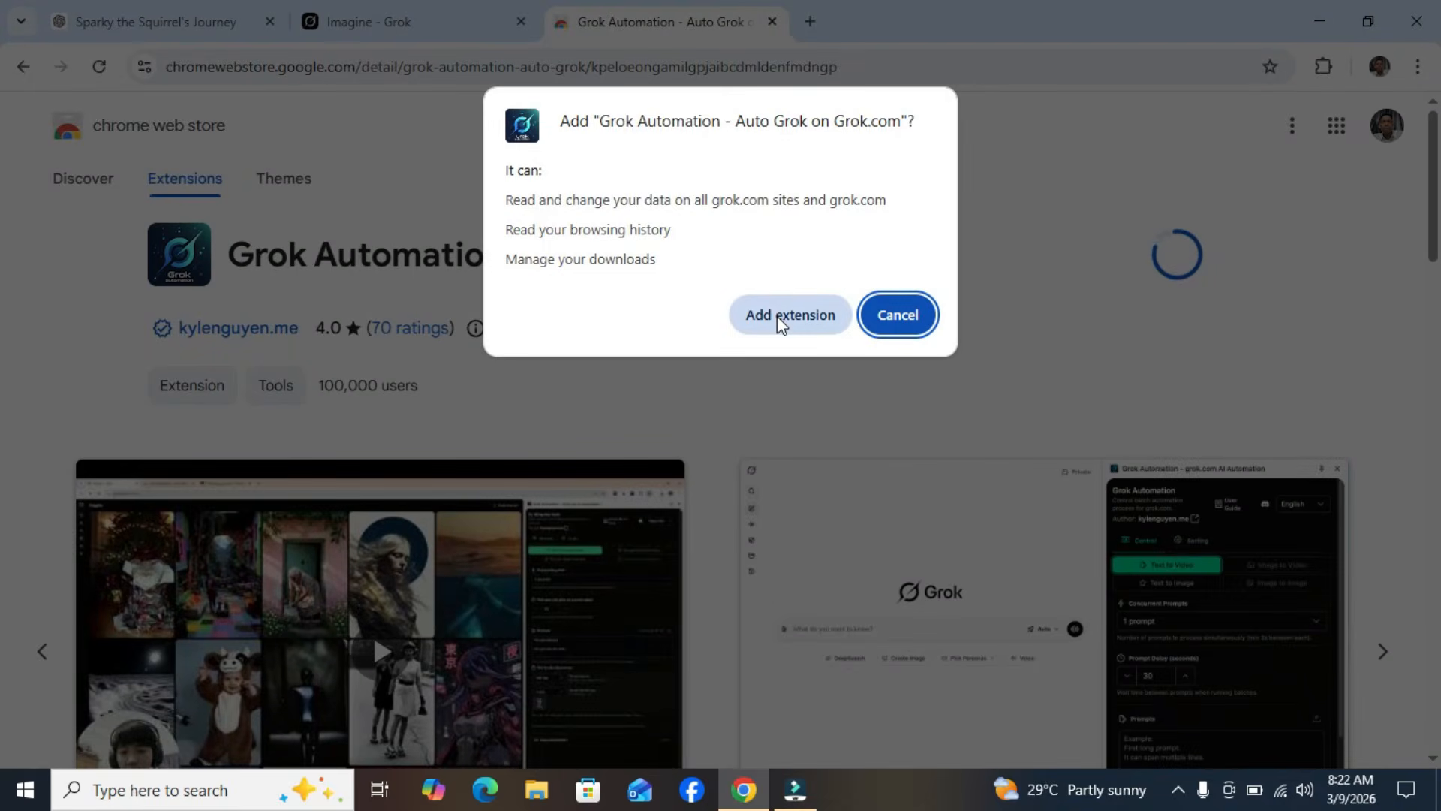
{"action": "left_click", "coordinate": [777, 315]}
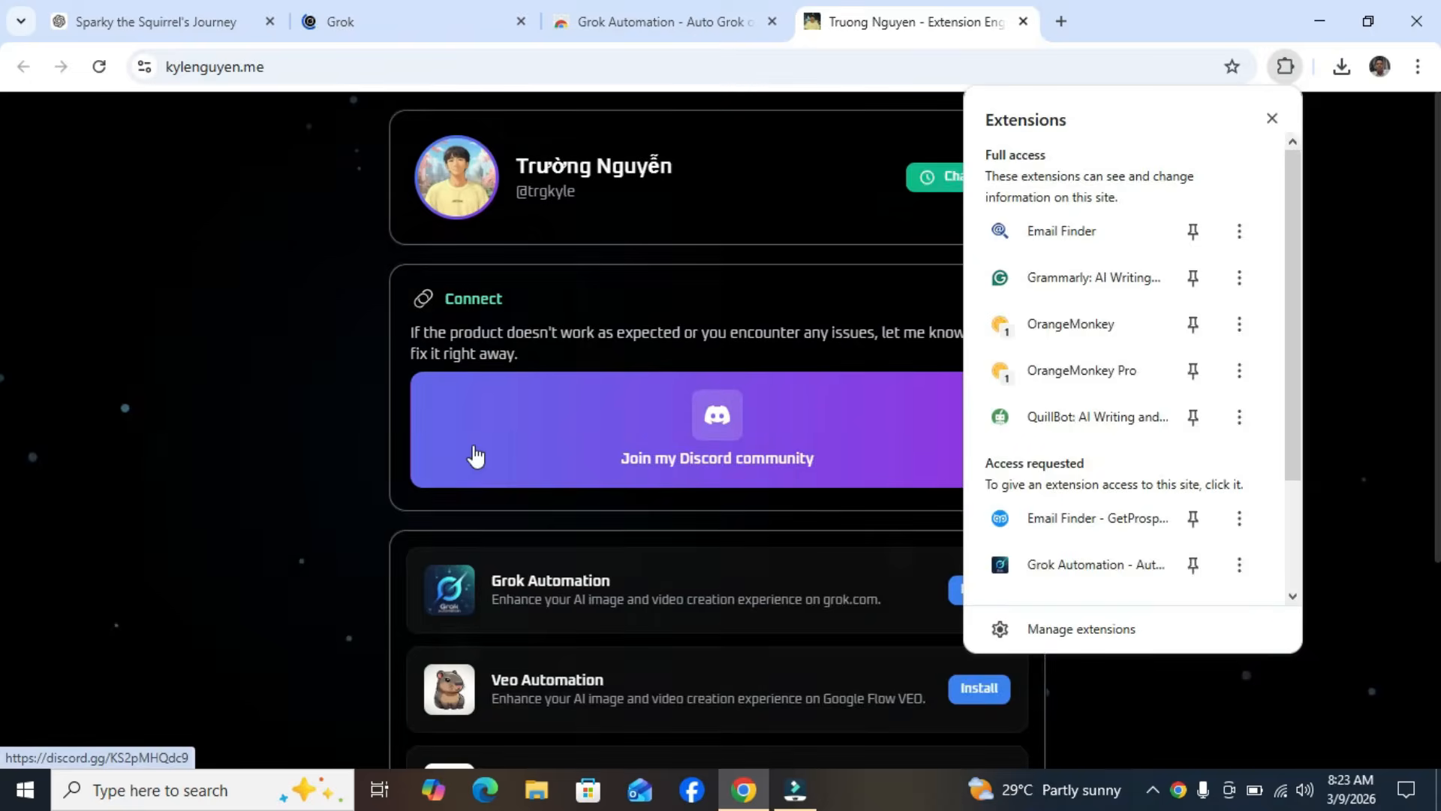
Step: Return to the Grok Imagine page and launch the Grok Automation extension there
{"action": "left_click", "coordinate": [253, 234]}
{"action": "left_click", "coordinate": [374, 18]}
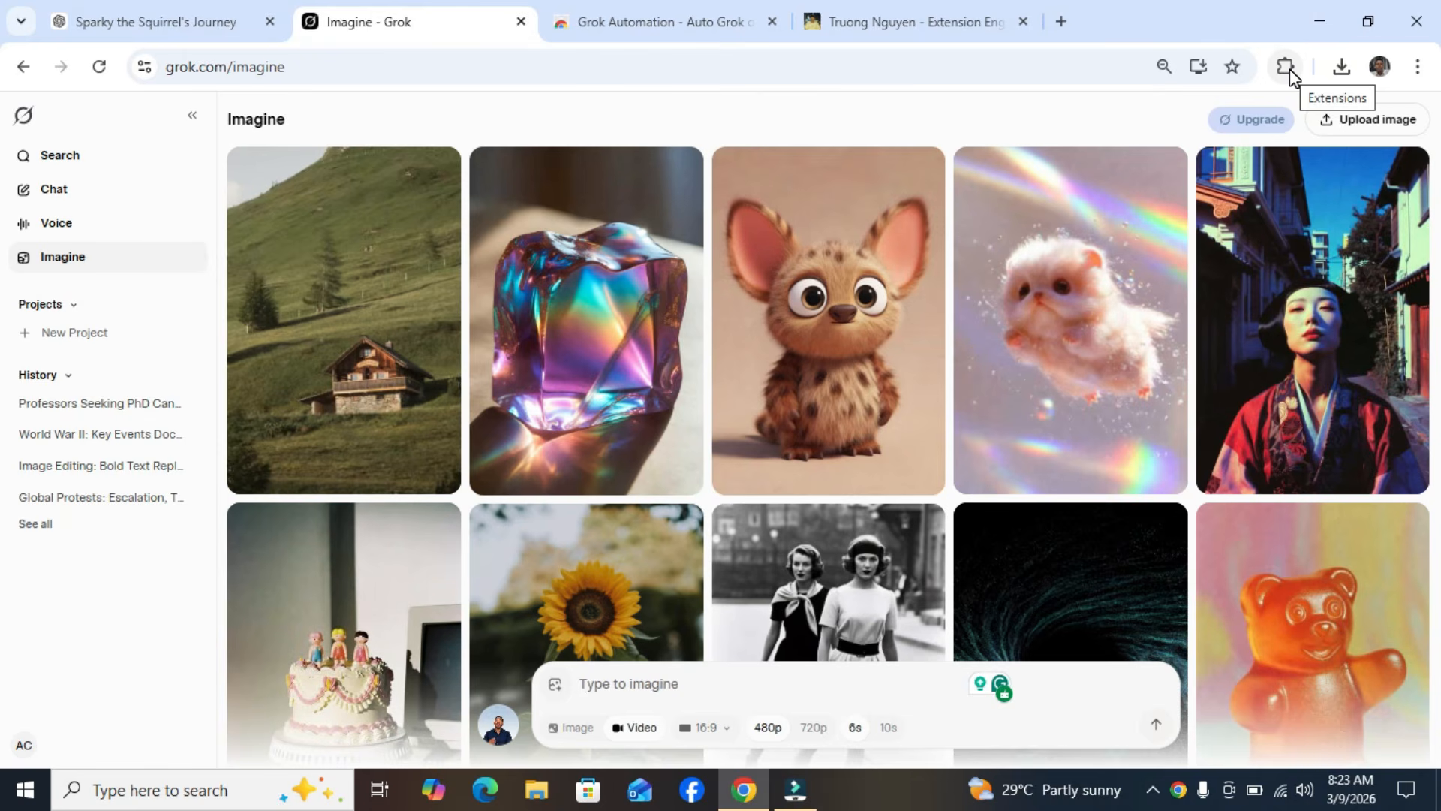
{"action": "left_click", "coordinate": [1286, 66]}
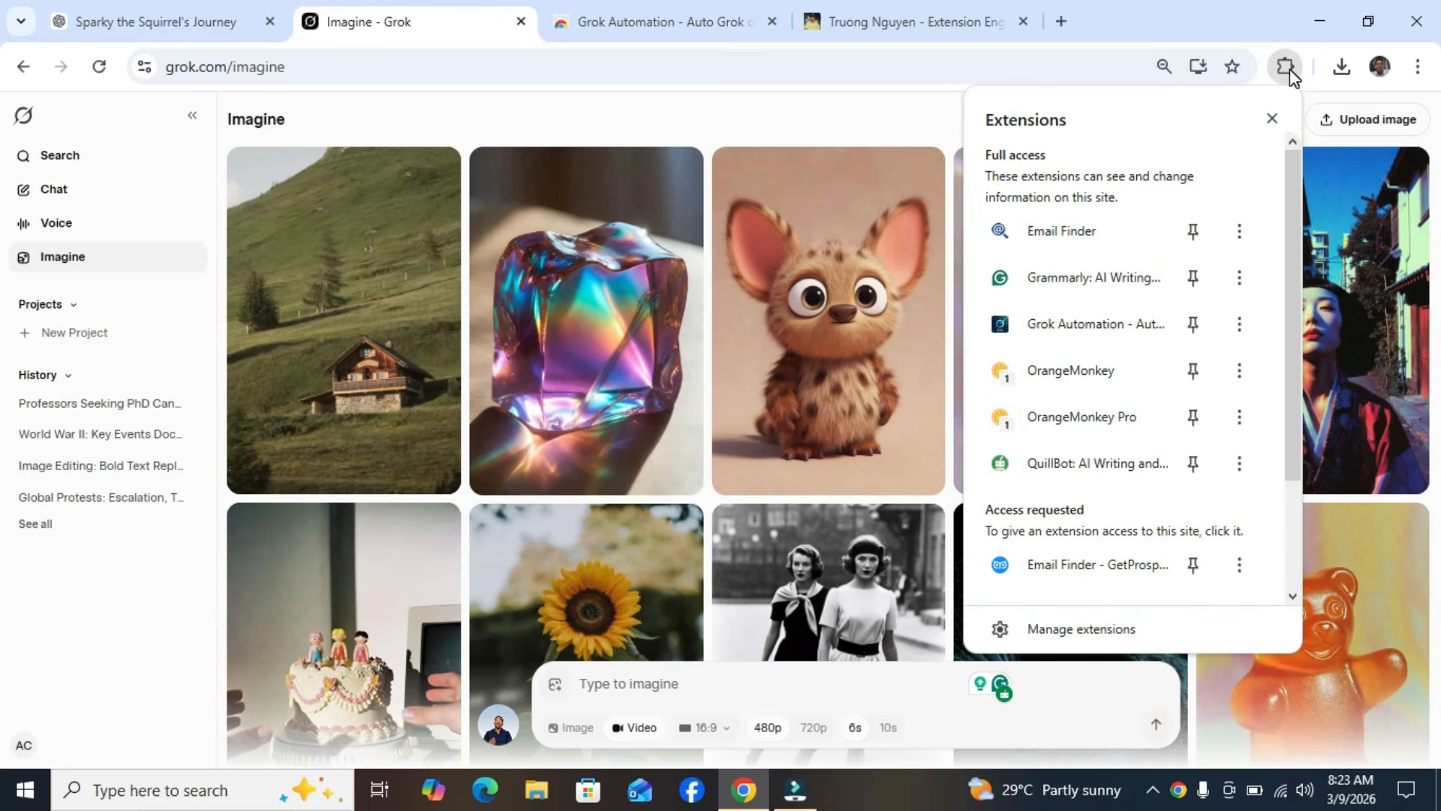
{"action": "left_click", "coordinate": [1067, 327]}
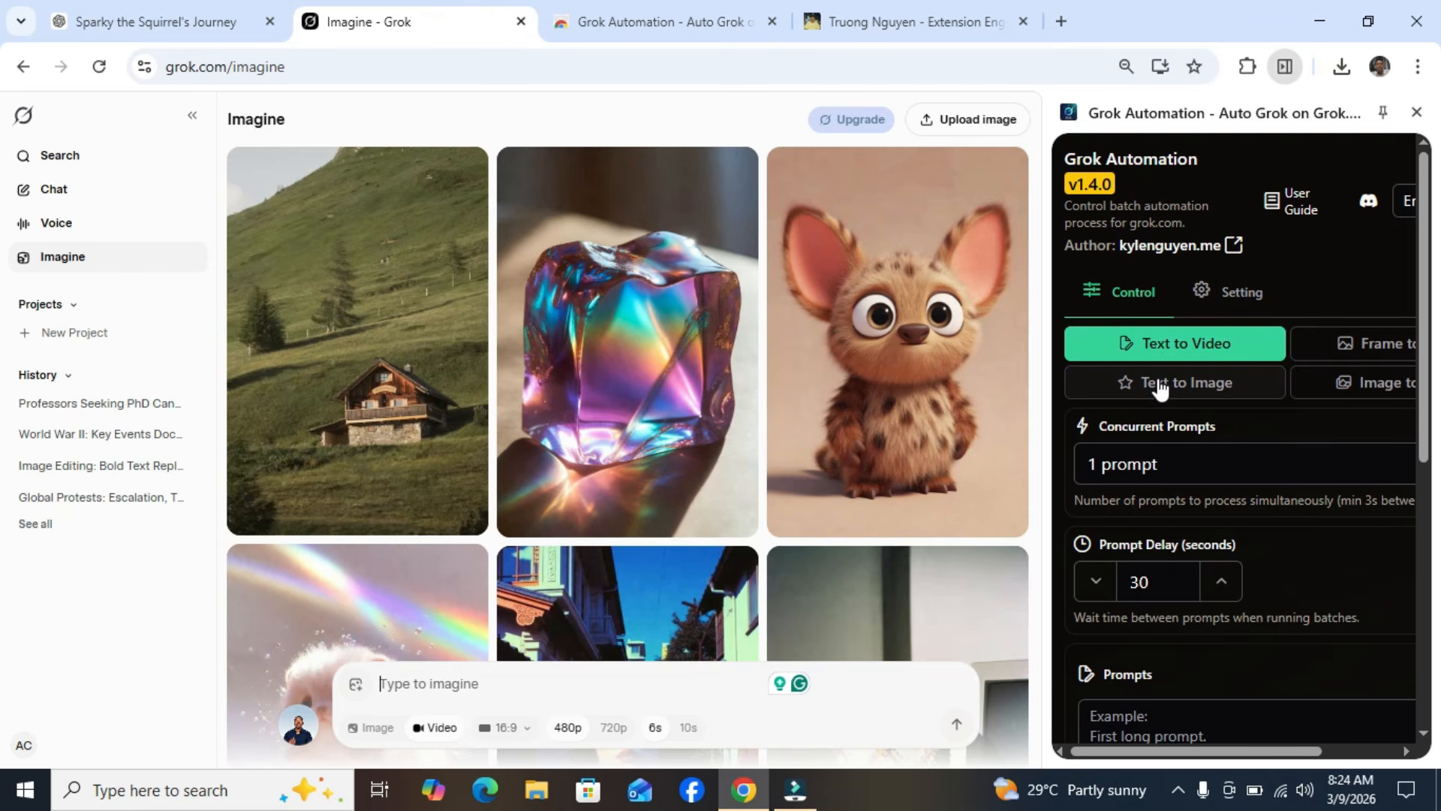
Step: Examine Grok Automation's generation modes, concurrent prompts and prompt delay settings, and its Prompts field
{"action": "left_click_drag", "start_coordinate": [1163, 750], "coordinate": [1242, 751]}
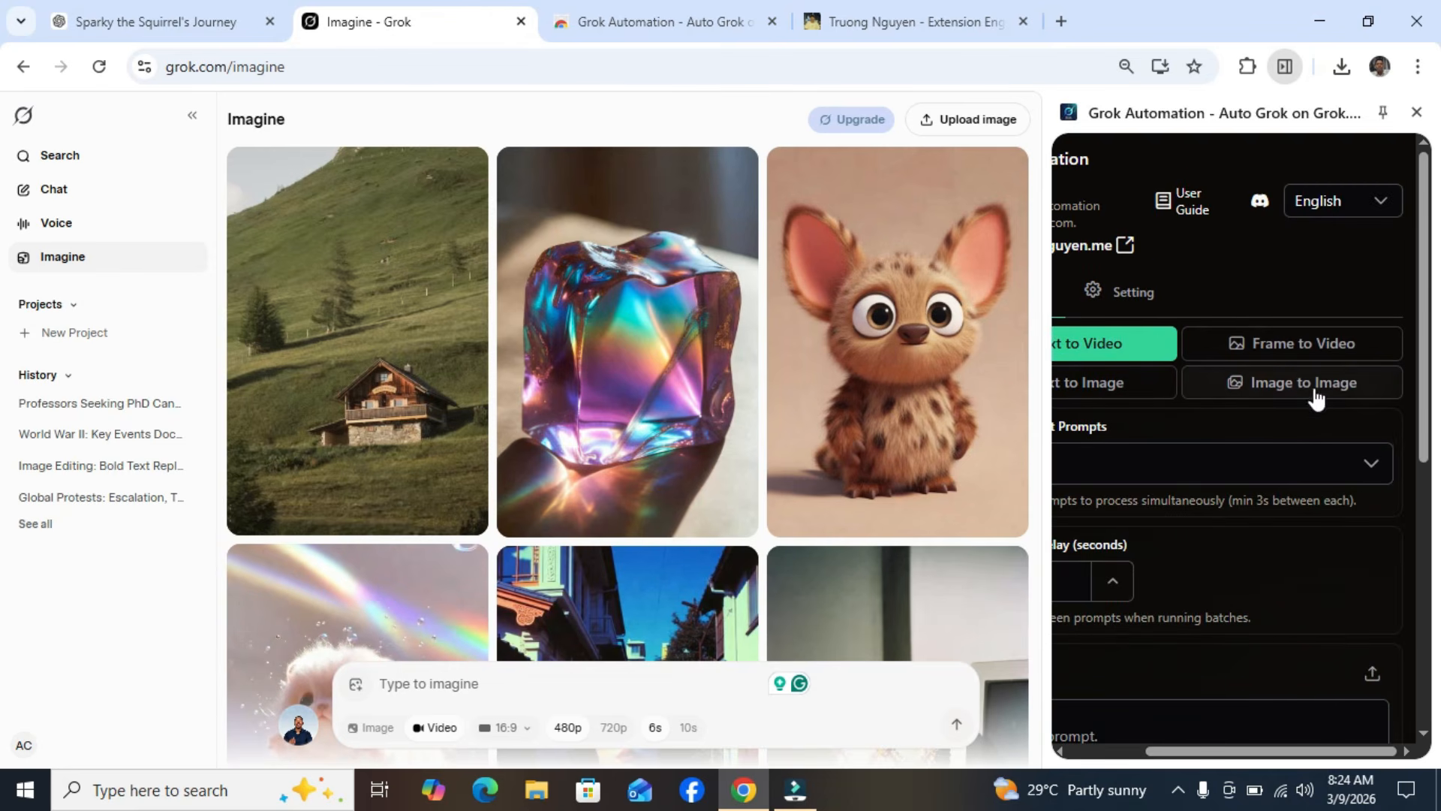
{"action": "left_click_drag", "start_coordinate": [1183, 754], "coordinate": [1090, 757]}
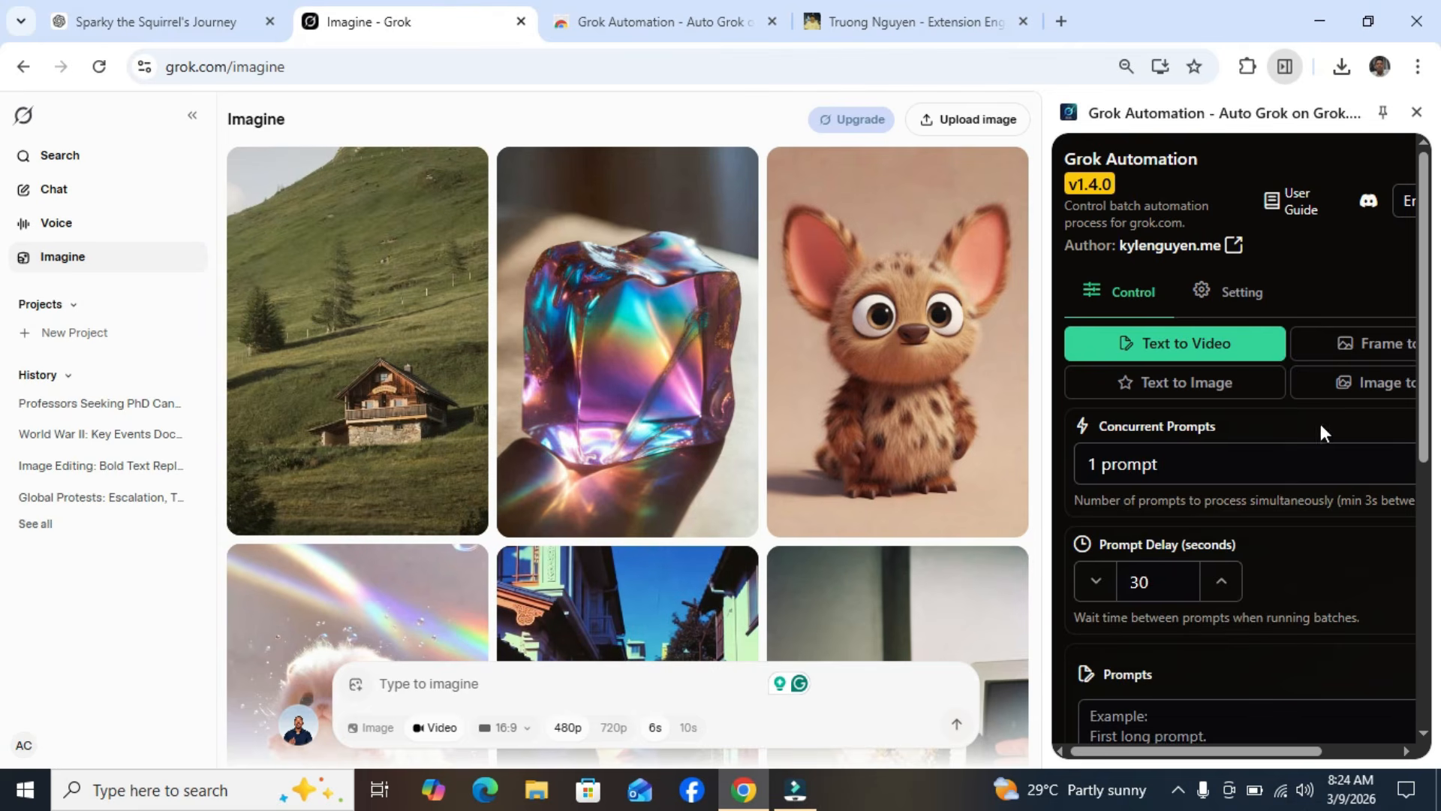
{"action": "scroll", "coordinate": [1322, 427], "scroll_direction": "down", "scroll_amount": 2}
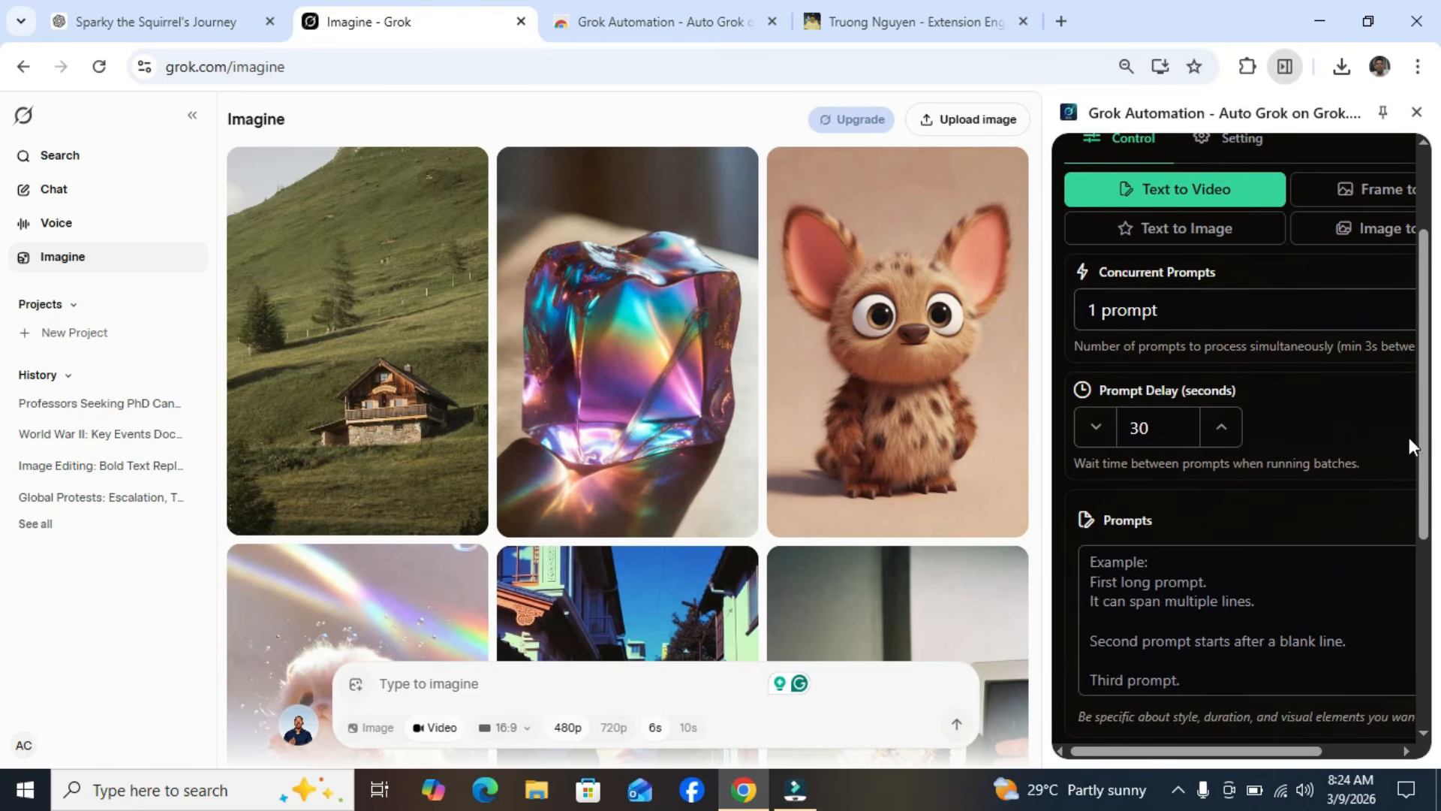
{"action": "scroll", "coordinate": [1412, 450], "scroll_direction": "down", "scroll_amount": 2}
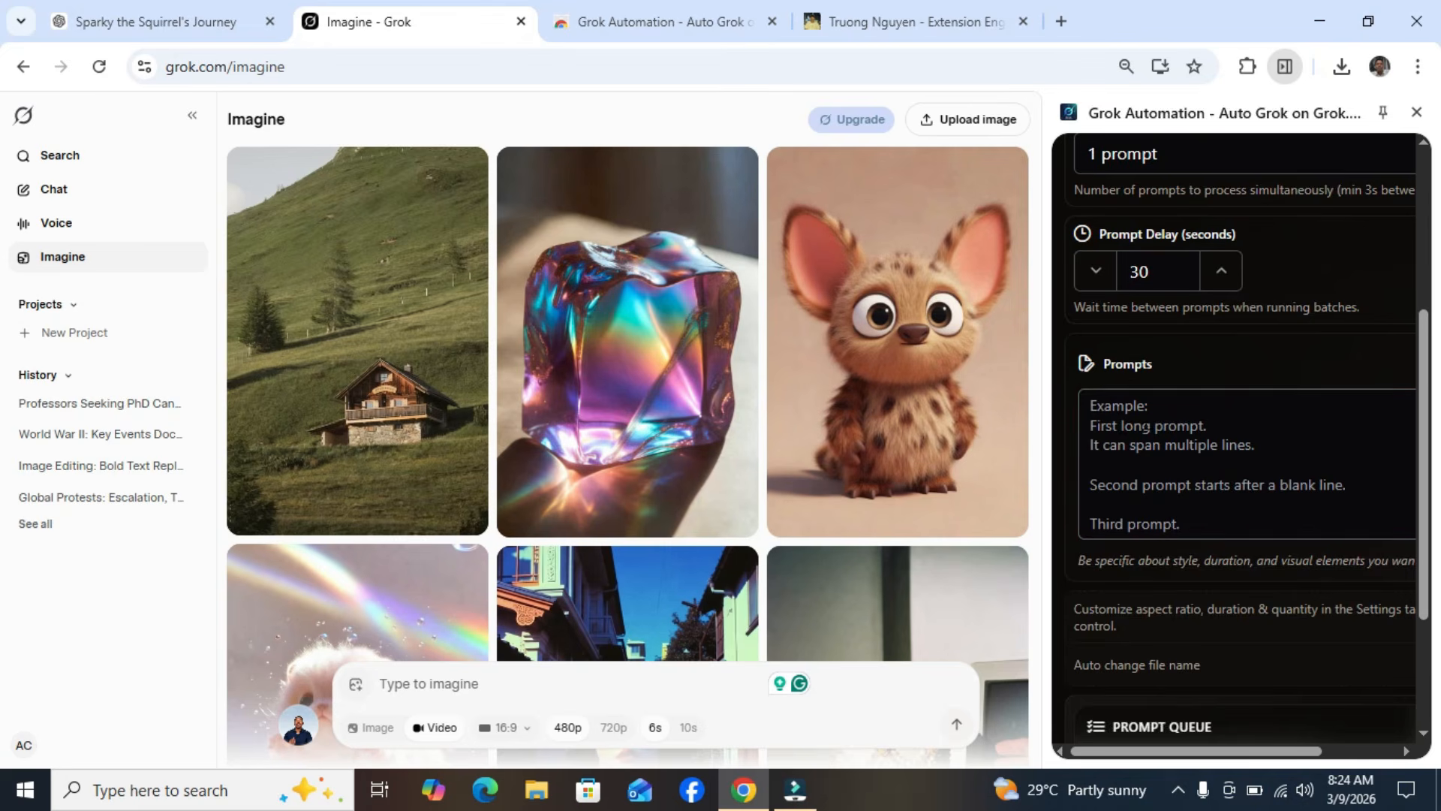
{"action": "left_click", "coordinate": [1124, 425]}
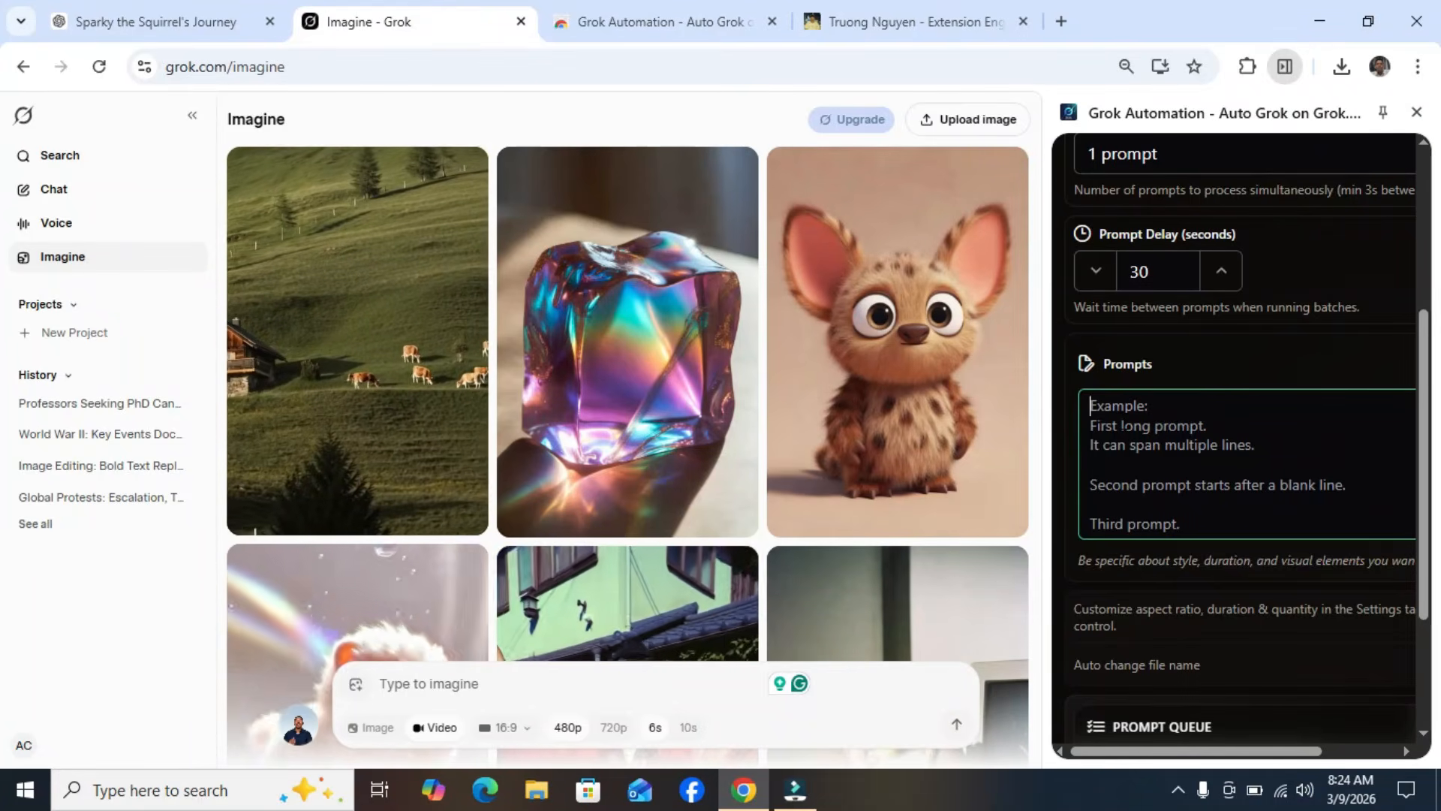
Step: In the ChatGPT squirrel story conversation, copy all six clip prompts from the Clip 1 heading through the end of Clip 6
{"action": "left_click", "coordinate": [182, 3]}
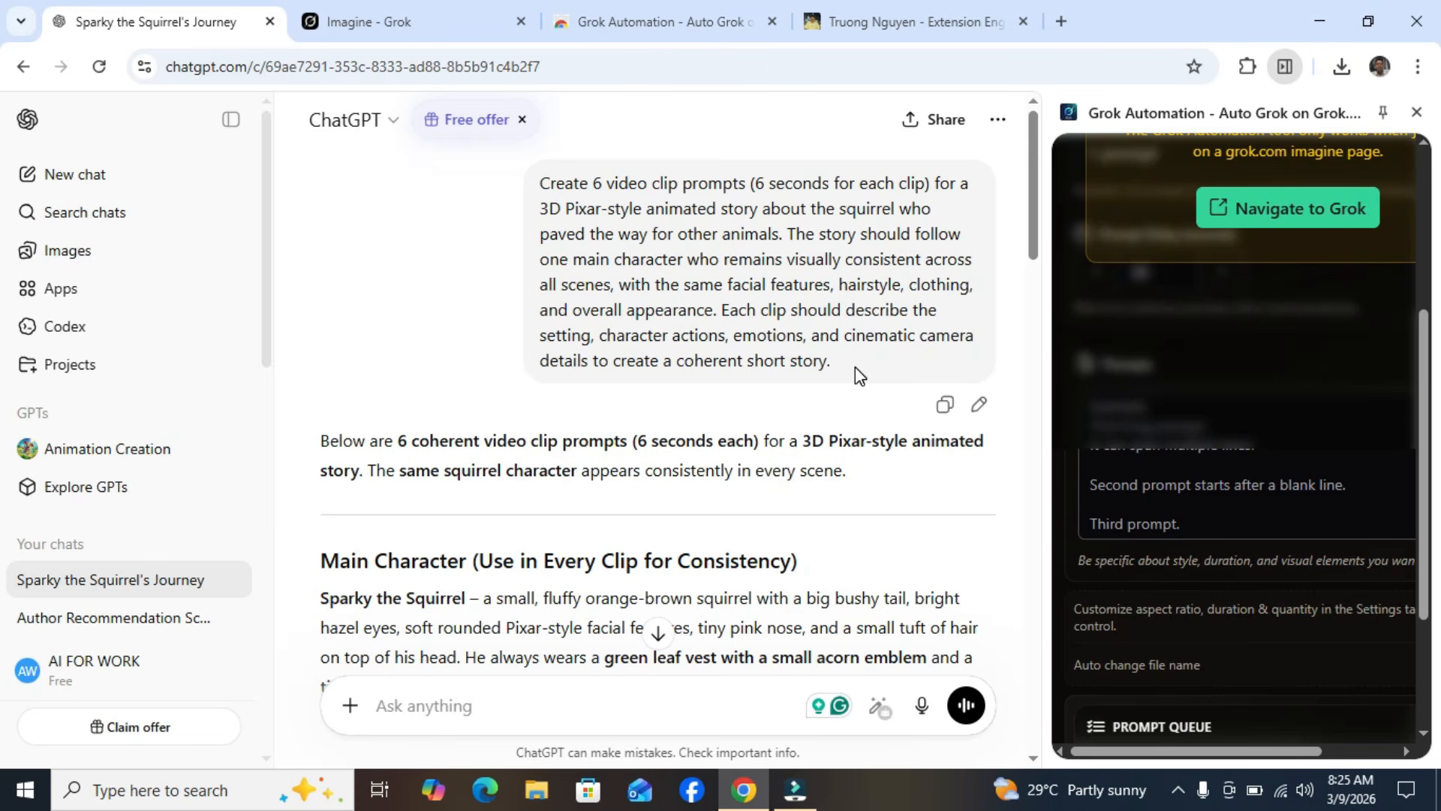
{"action": "left_click_drag", "start_coordinate": [1039, 163], "coordinate": [1034, 273]}
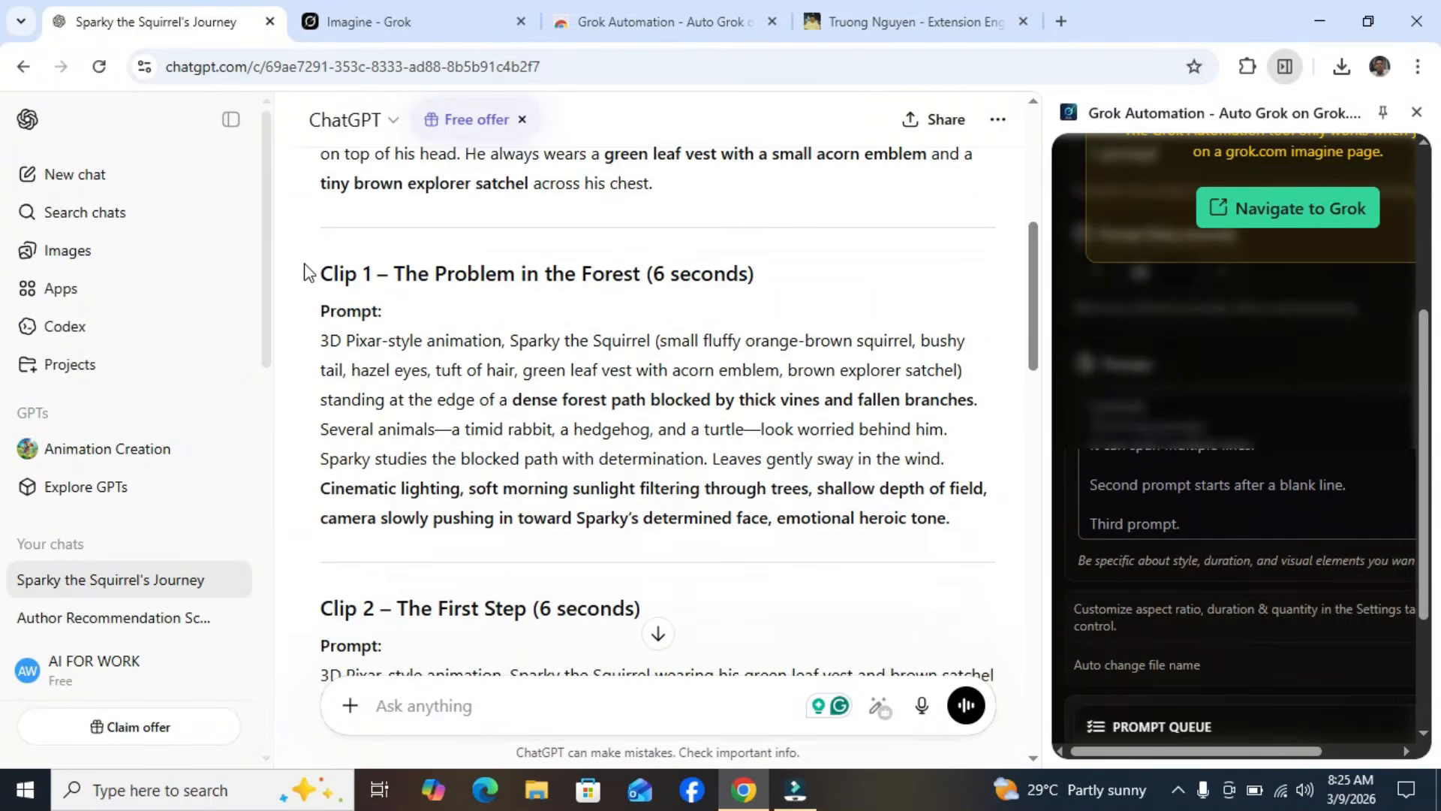
{"action": "left_click_drag", "start_coordinate": [322, 273], "coordinate": [775, 222]}
{"action": "right_click", "coordinate": [679, 201]}
{"action": "left_click", "coordinate": [762, 229]}
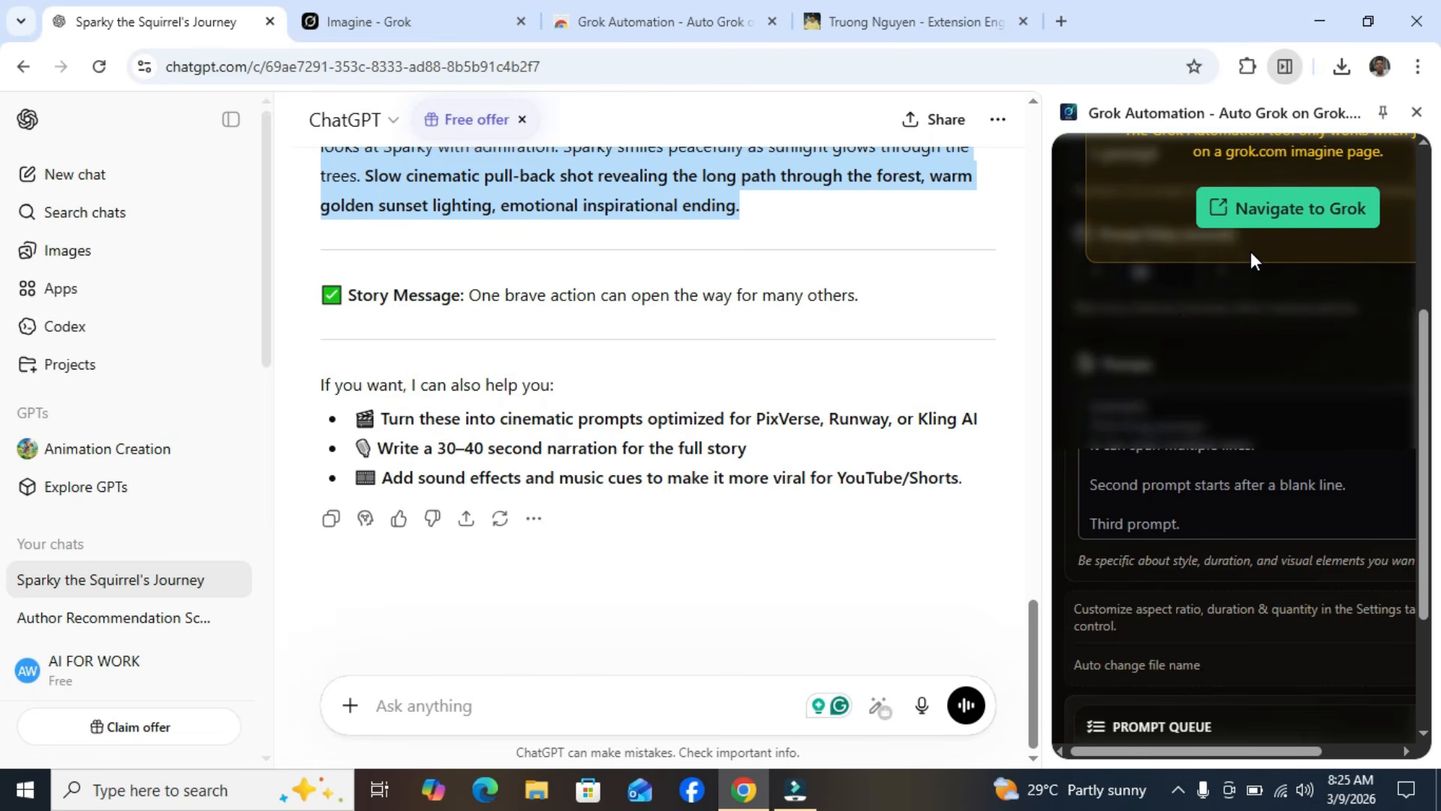
Step: Go back to Grok Imagine and paste the copied clip prompts into Grok Automation's Prompts field
{"action": "left_click", "coordinate": [1250, 211]}
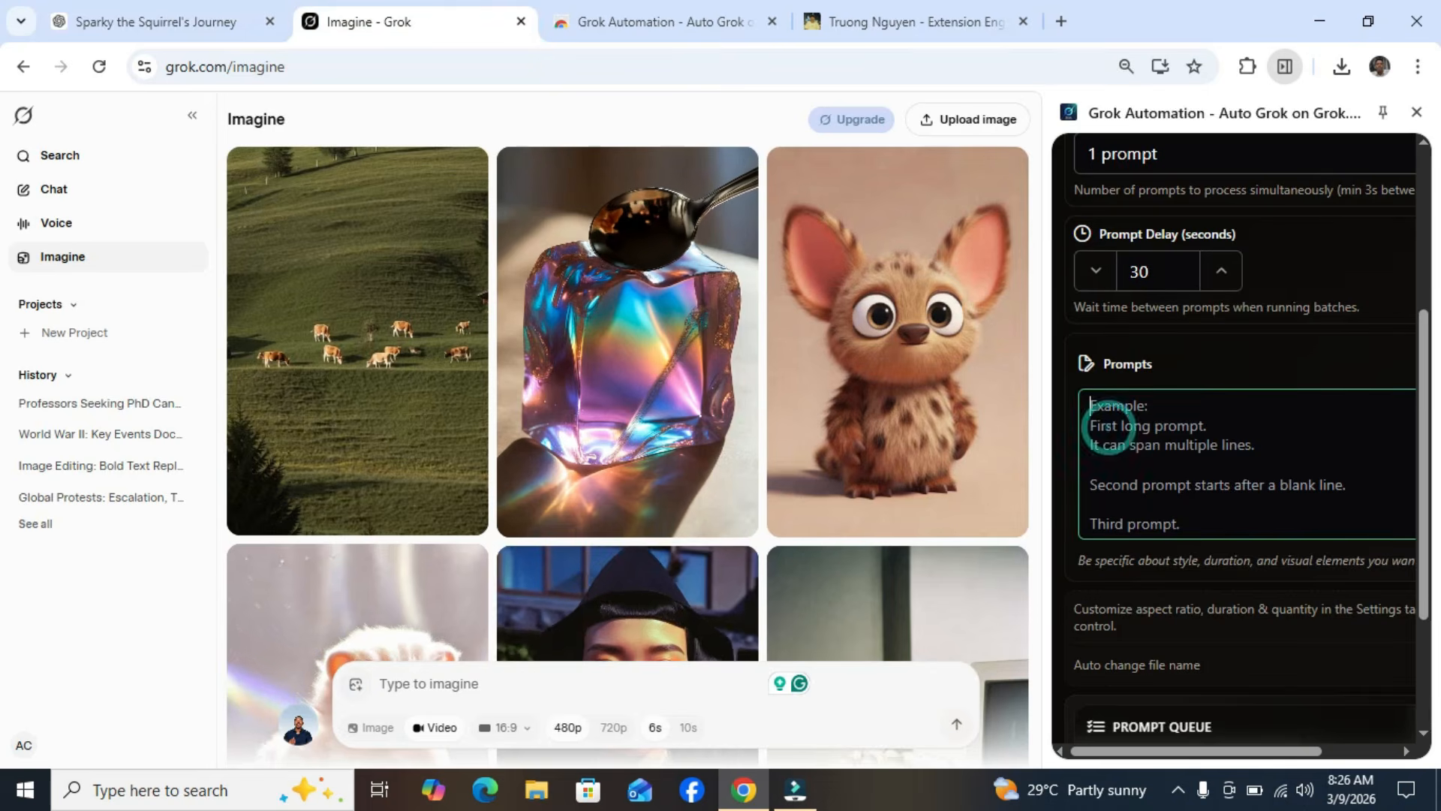
{"action": "right_click", "coordinate": [1109, 428]}
{"action": "left_click", "coordinate": [1141, 217]}
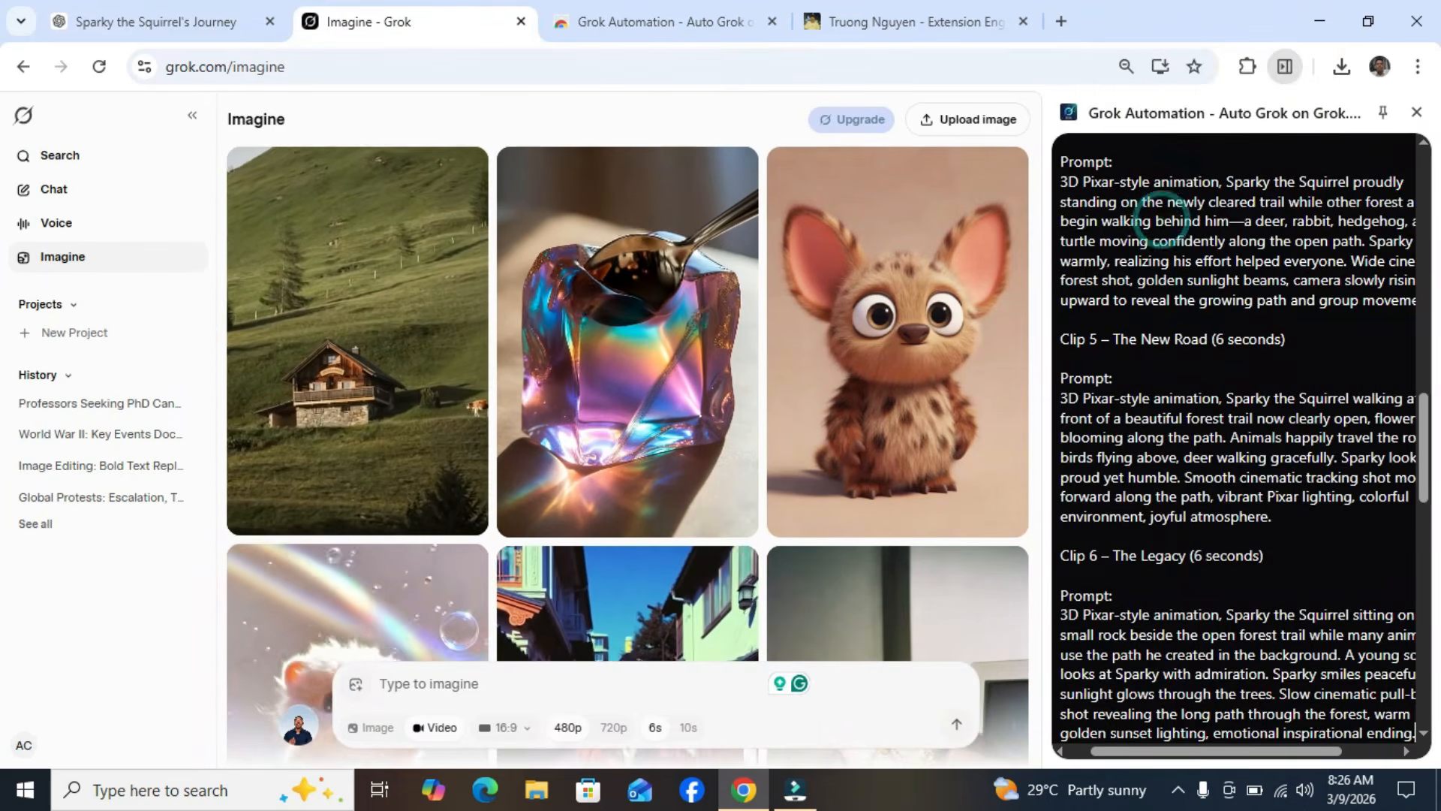
{"action": "left_click_drag", "start_coordinate": [1424, 424], "coordinate": [1428, 504]}
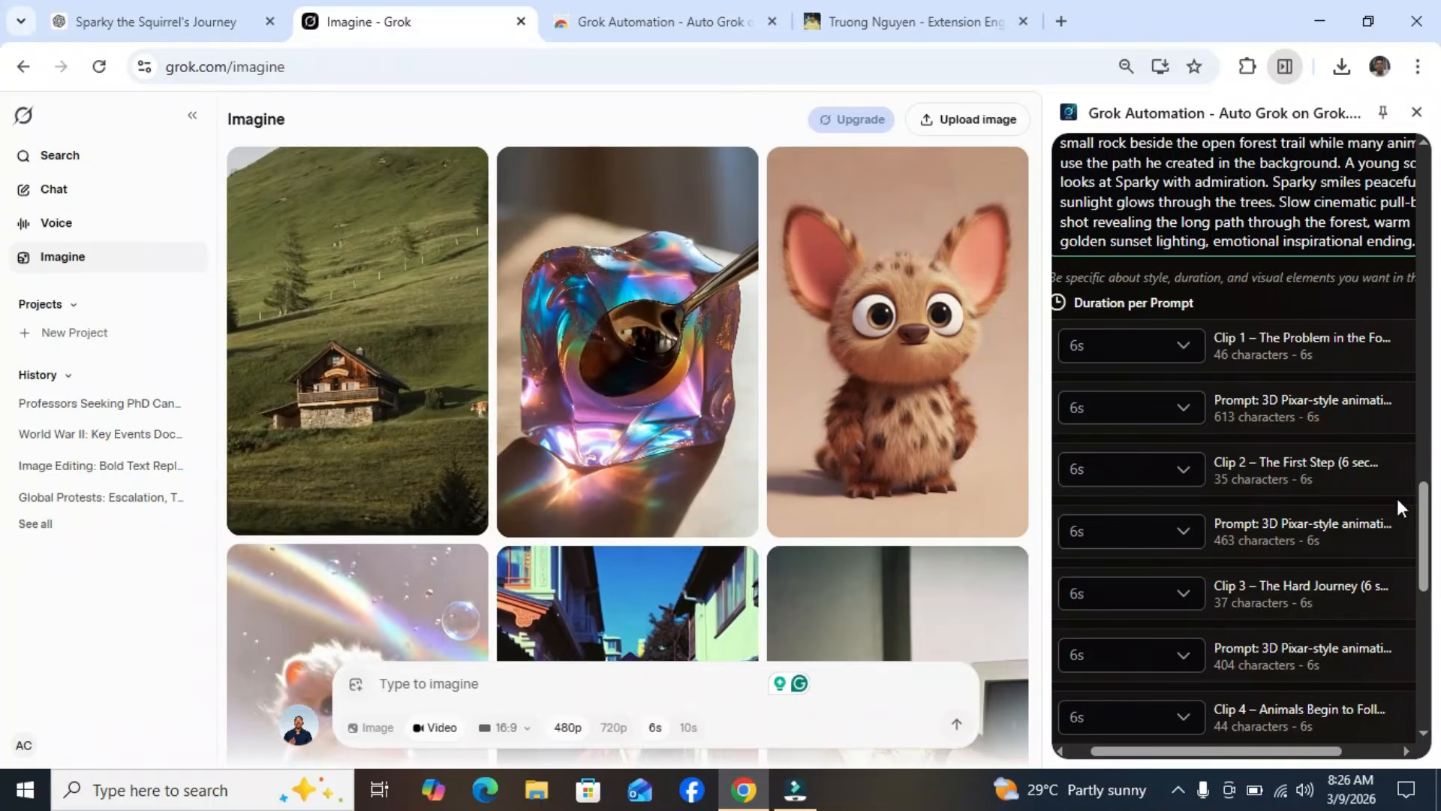
Step: Remove the Clip 4, Clip 5 and Clip 6 heading lines from the Prompts field, keeping each clip's prompt text
{"action": "left_click_drag", "start_coordinate": [1426, 498], "coordinate": [1428, 398]}
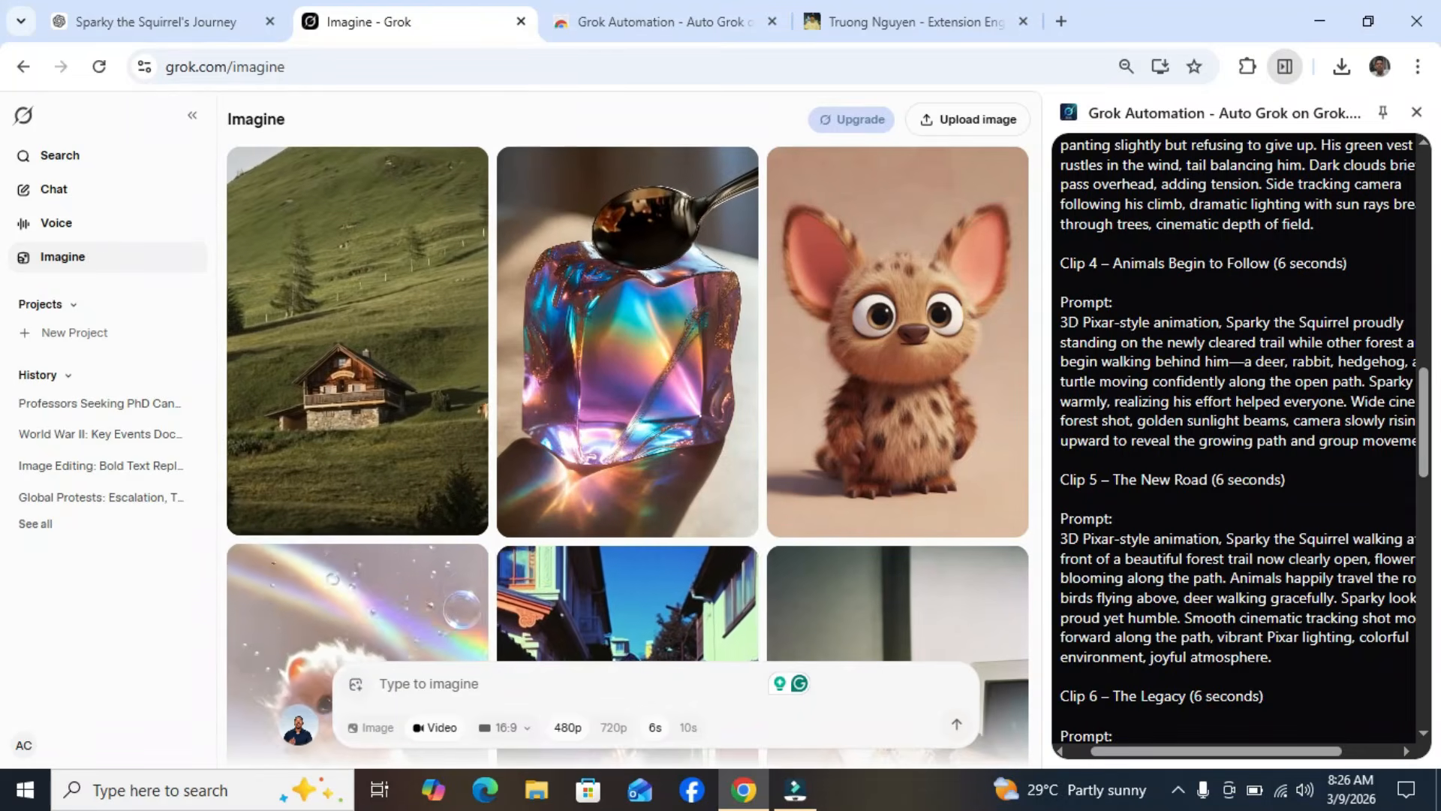
{"action": "left_click_drag", "start_coordinate": [1359, 263], "coordinate": [1062, 276]}
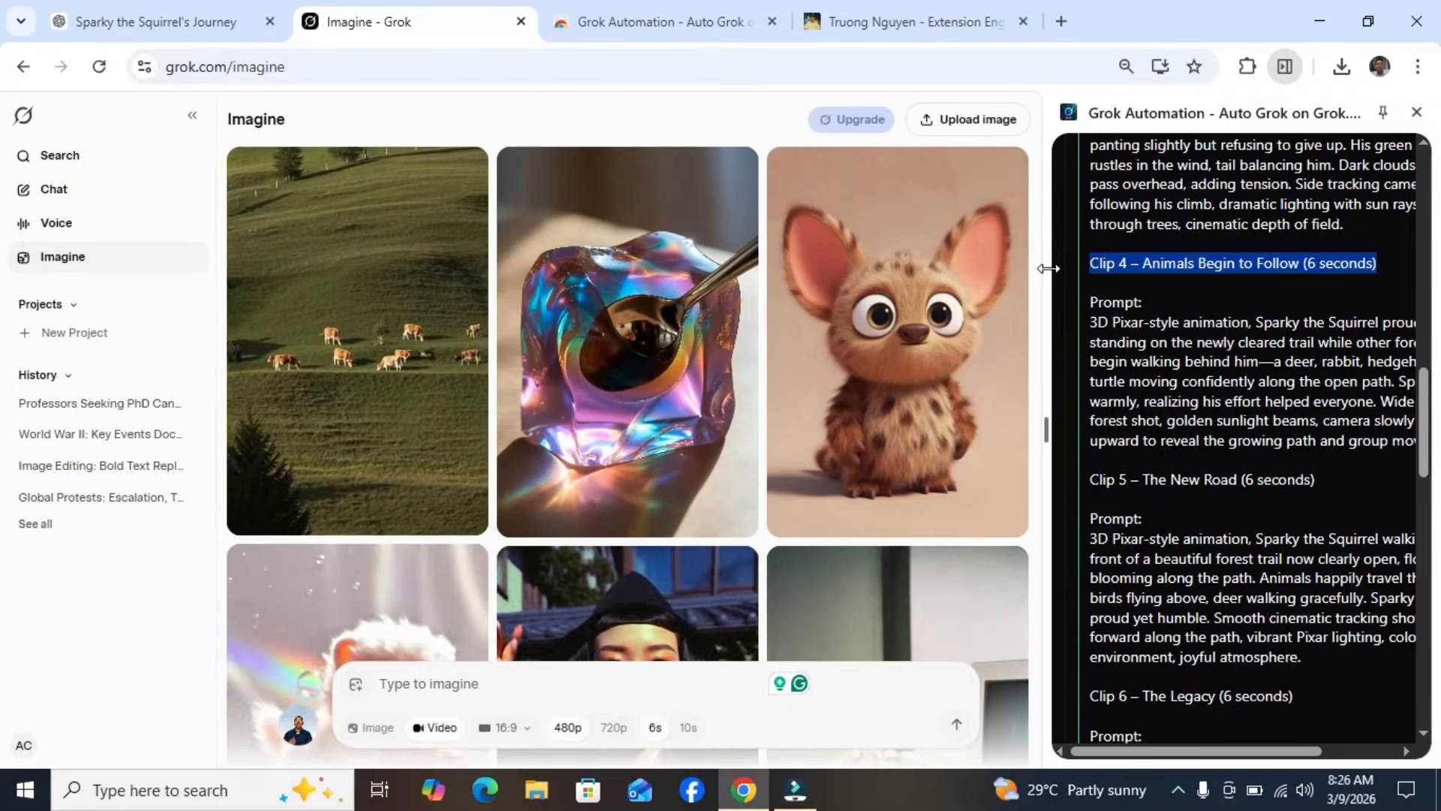
{"action": "key", "text": "Delete"}
{"action": "key", "text": "Delete"}
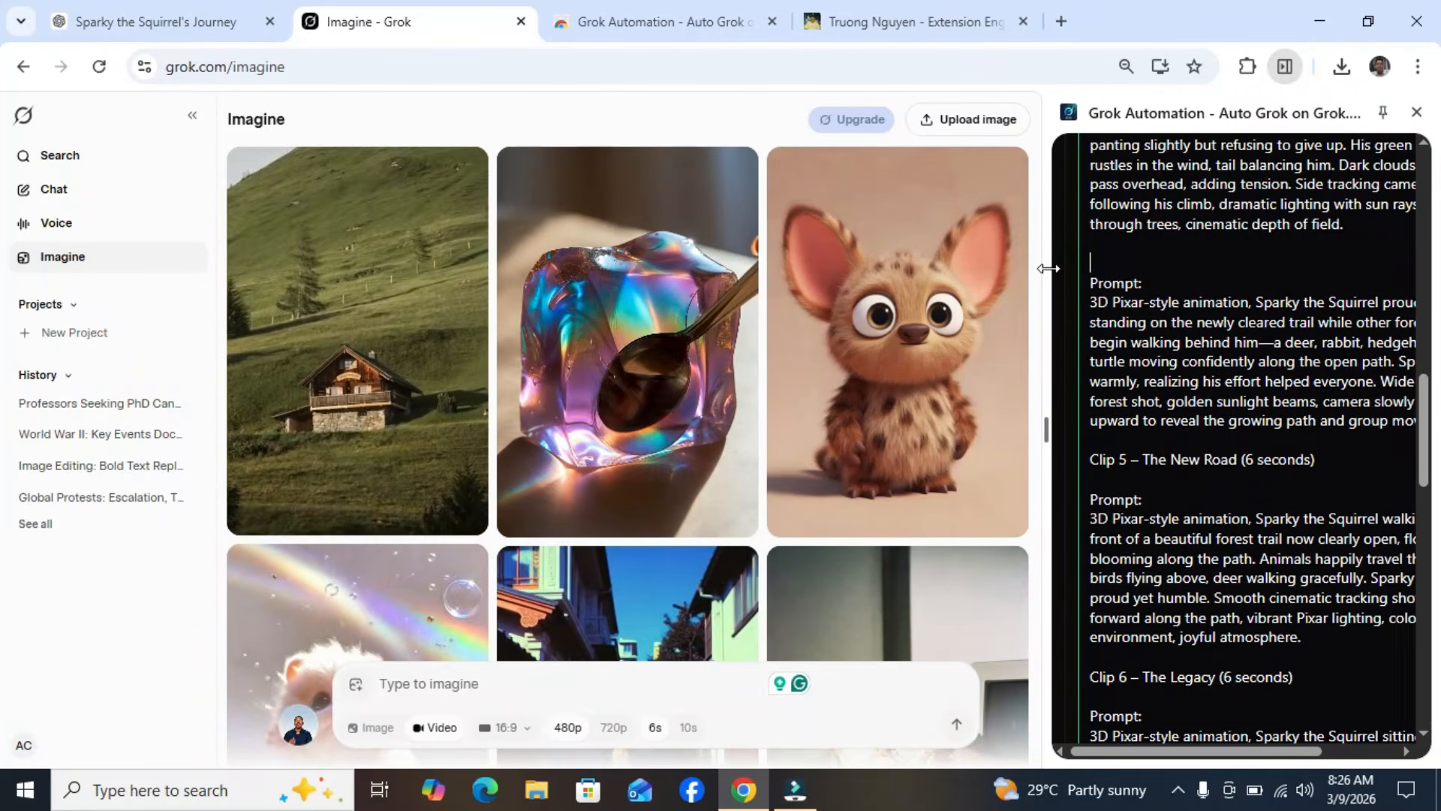
{"action": "left_click_drag", "start_coordinate": [1314, 457], "coordinate": [987, 453]}
{"action": "key", "text": "Delete"}
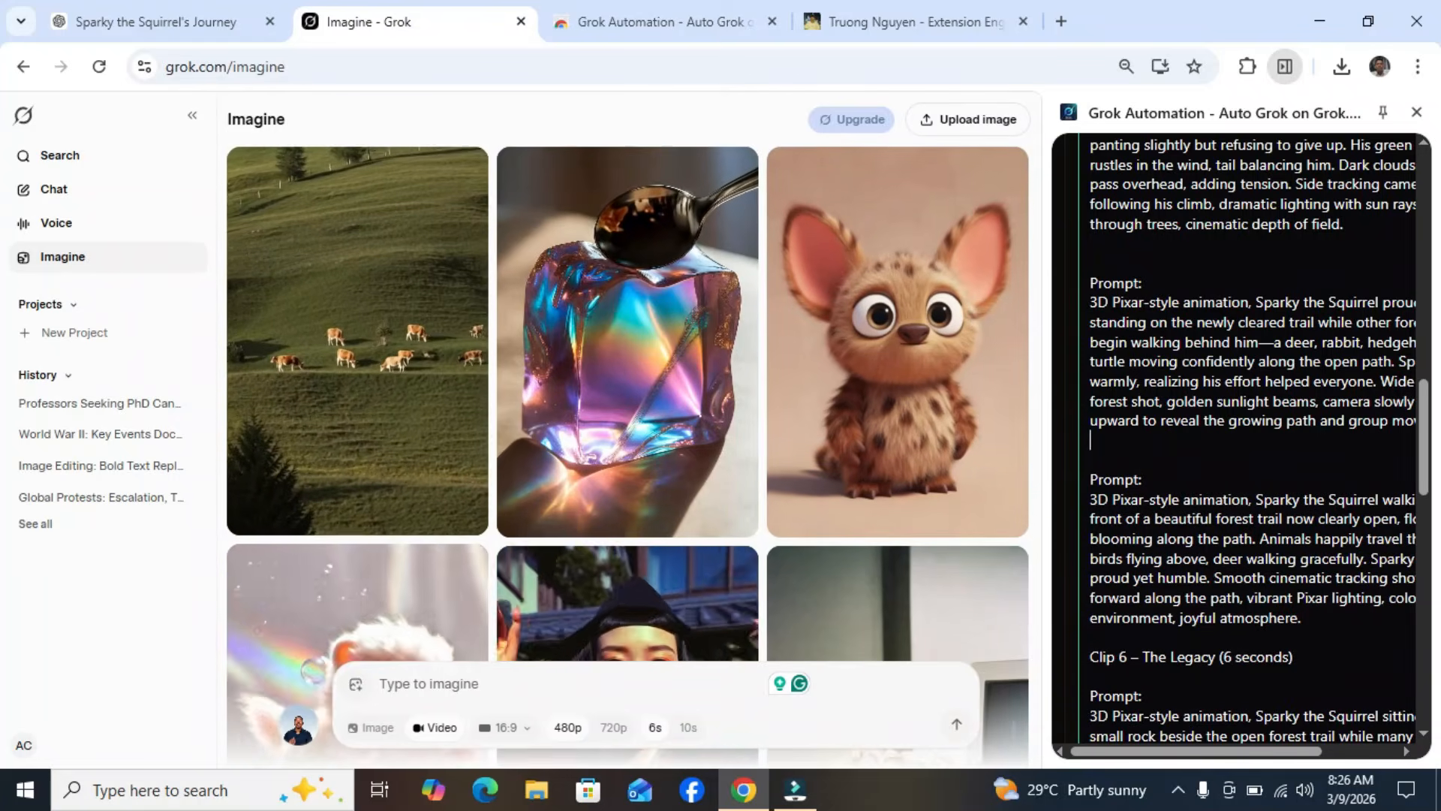
{"action": "left_click_drag", "start_coordinate": [1295, 656], "coordinate": [1078, 656]}
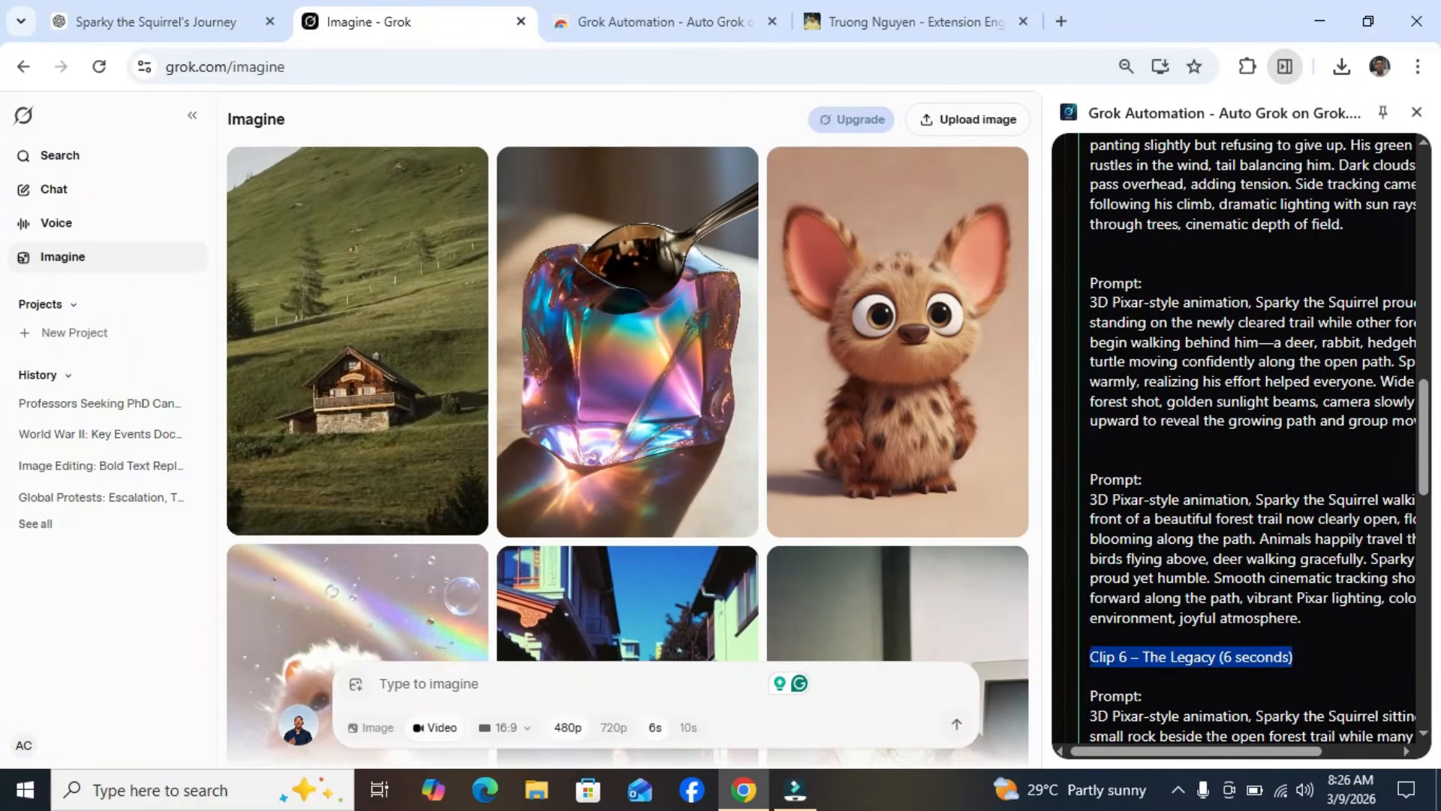
{"action": "key", "text": "Delete"}
{"action": "scroll", "coordinate": [1087, 655], "scroll_direction": "down", "scroll_amount": 5}
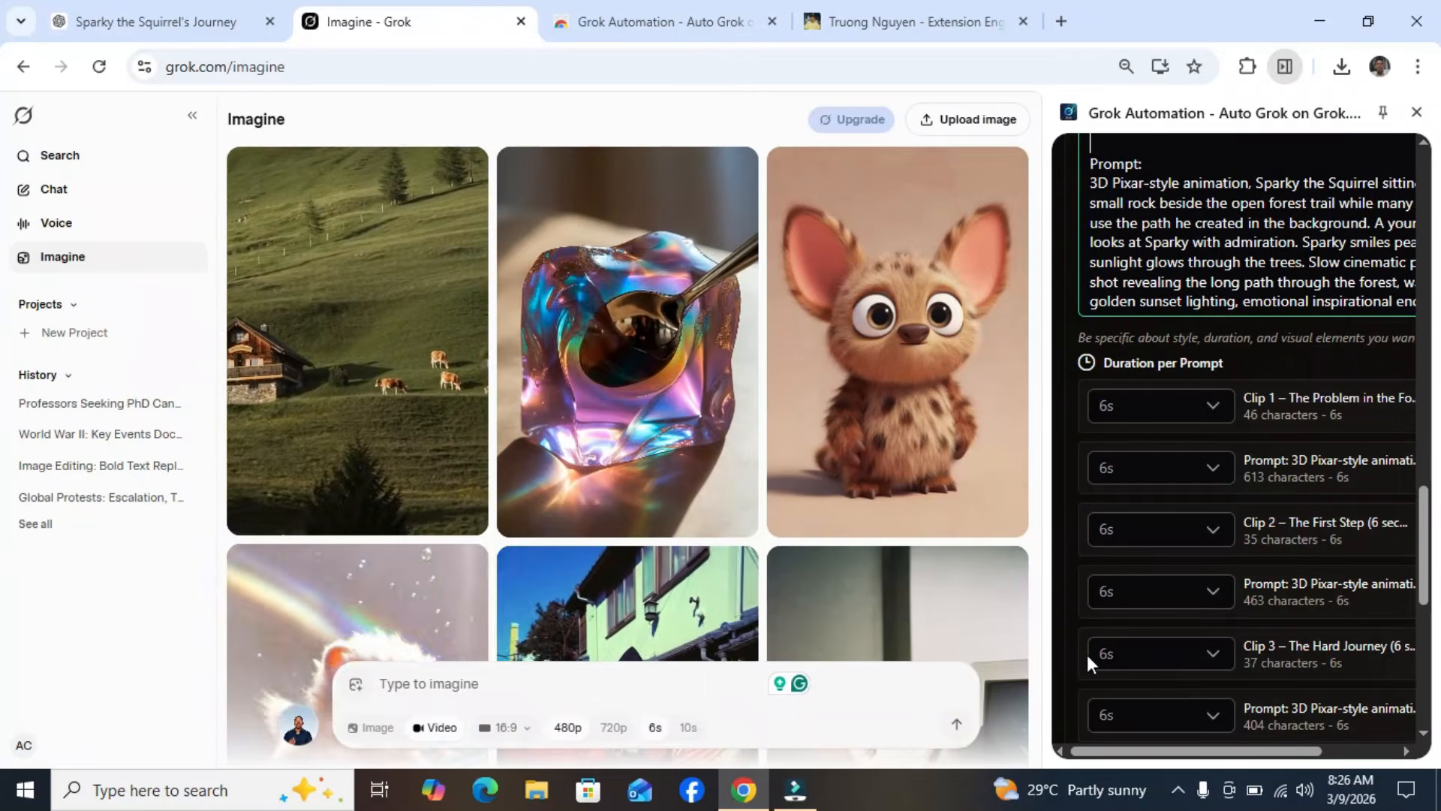
Step: Delete the Clip 3, Clip 2 and Clip 1 heading lines from the Prompts field as well, leaving their prompt text
{"action": "left_click_drag", "start_coordinate": [1421, 517], "coordinate": [1421, 341]}
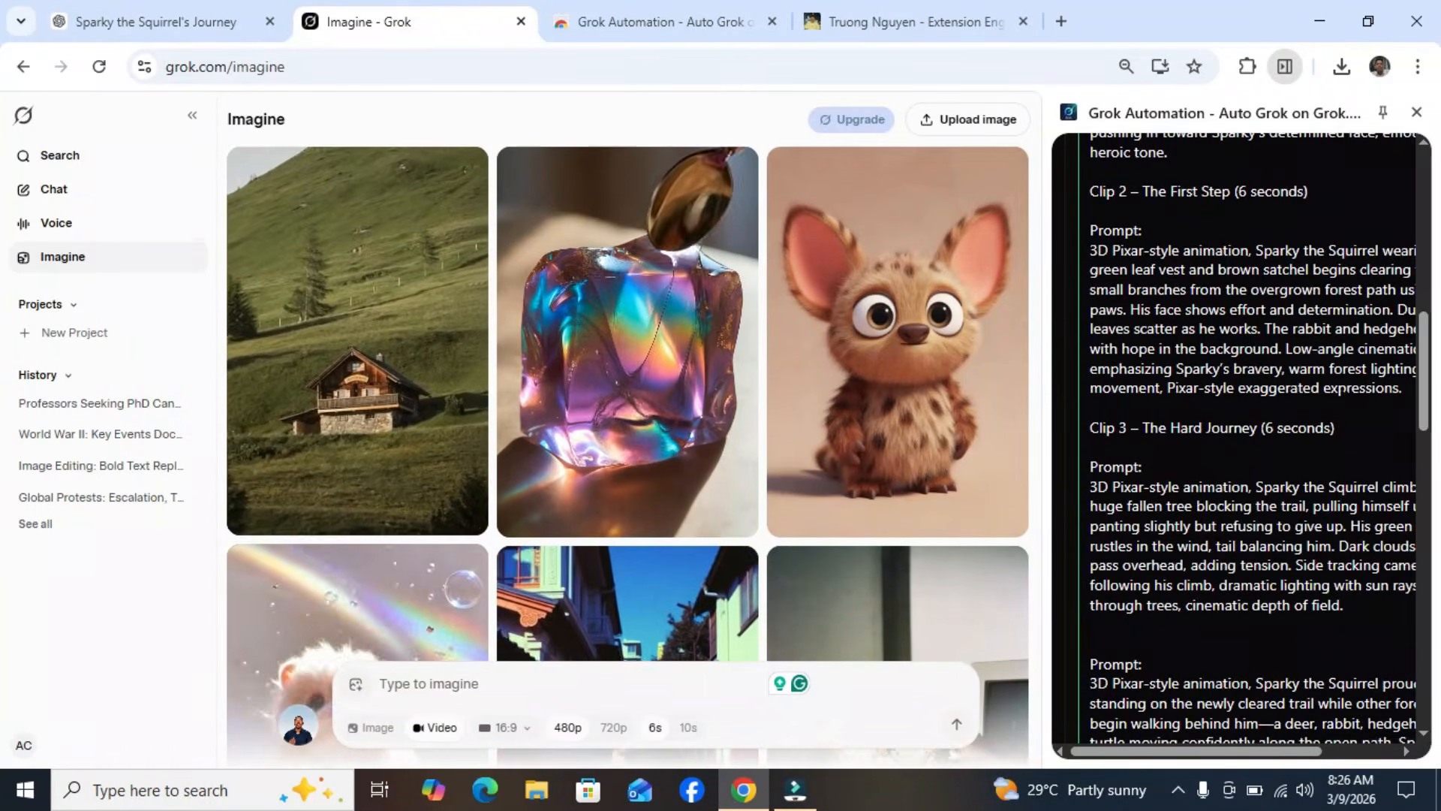
{"action": "left_click_drag", "start_coordinate": [1344, 427], "coordinate": [1078, 431]}
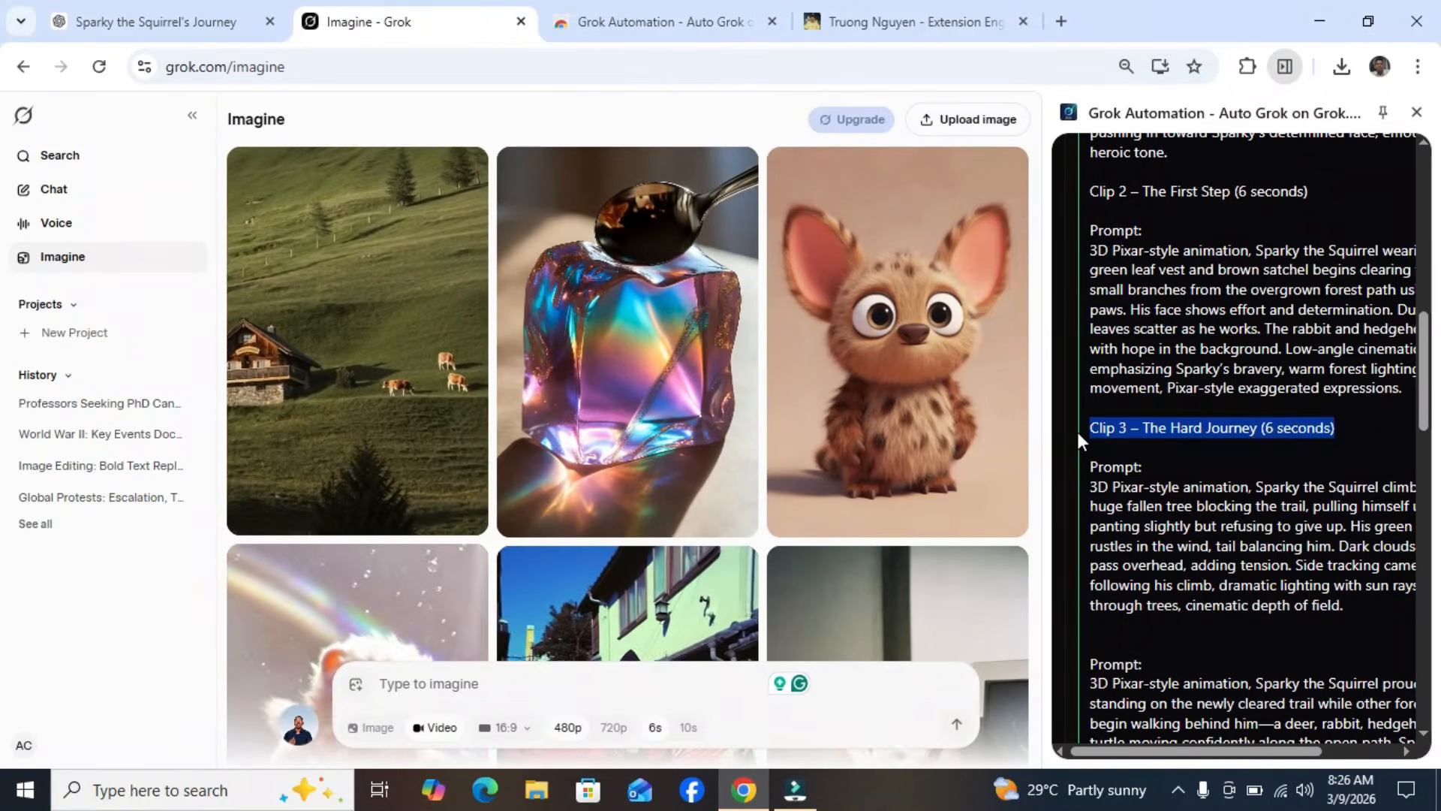
{"action": "key", "text": "Delete"}
{"action": "left_click_drag", "start_coordinate": [1344, 192], "coordinate": [1088, 192]}
{"action": "key", "text": "Delete"}
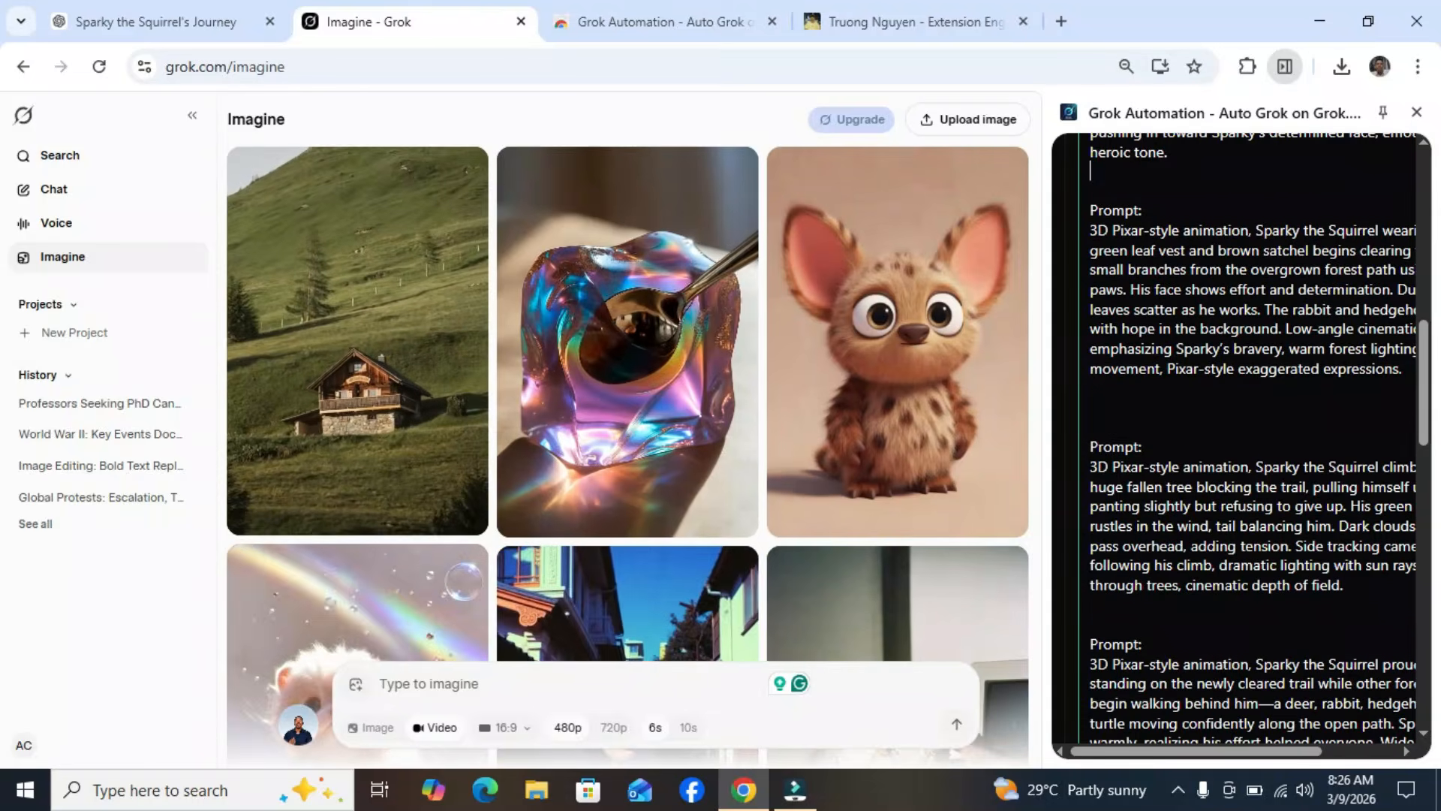
{"action": "scroll", "coordinate": [1385, 312], "scroll_direction": "up", "scroll_amount": 6}
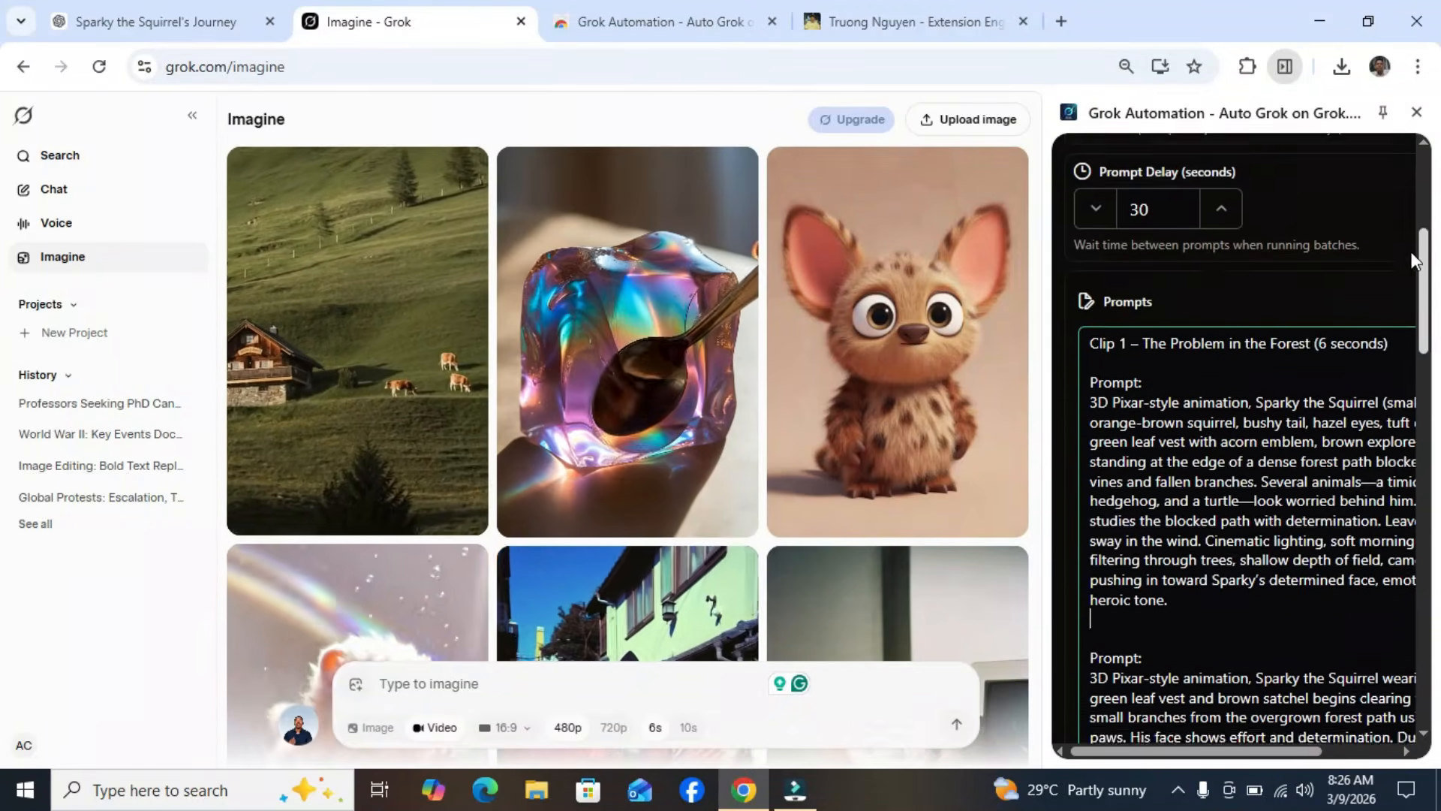
{"action": "left_click_drag", "start_coordinate": [1388, 360], "coordinate": [1021, 353]}
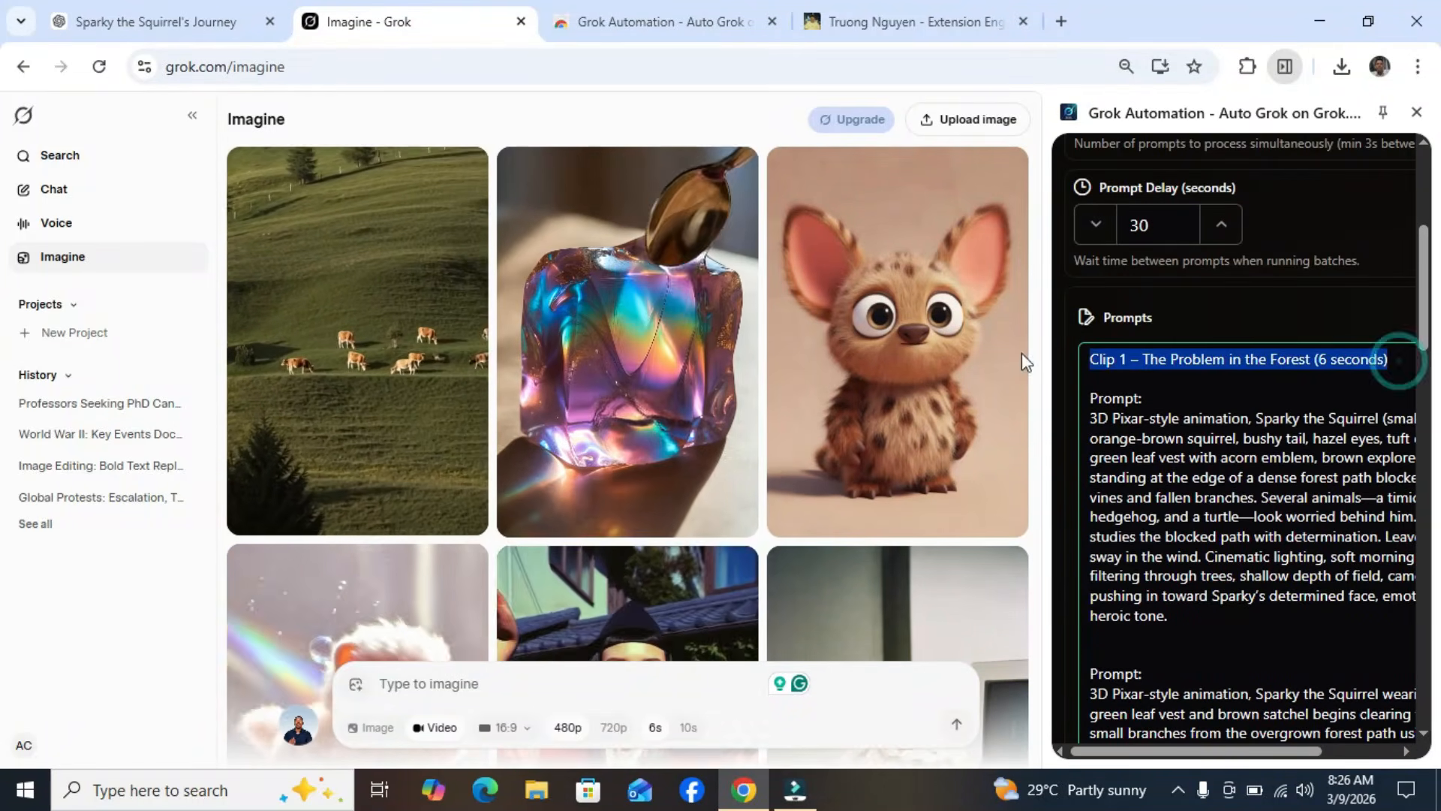
{"action": "key", "text": "Delete"}
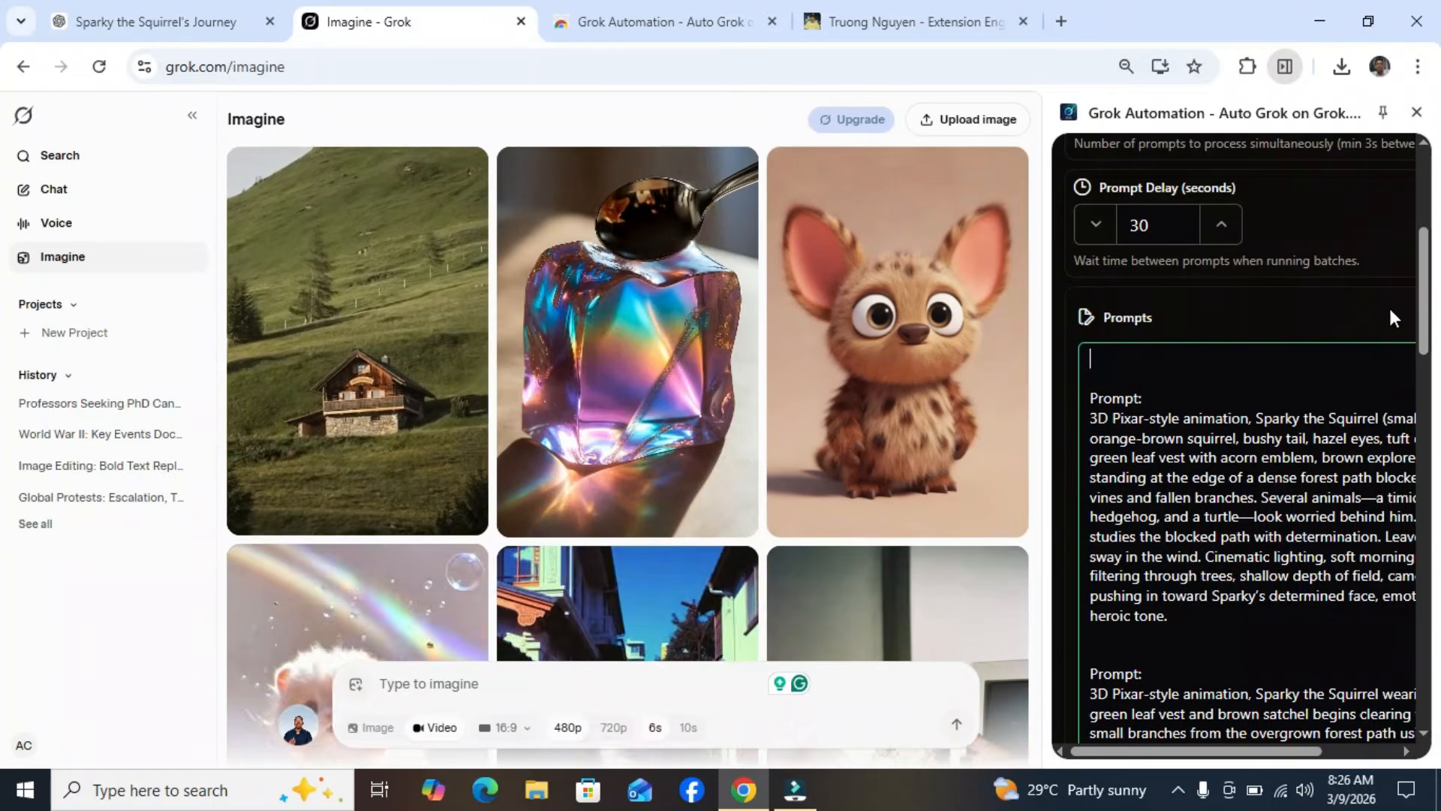
Step: In Grok Automation's settings, choose the Default model and 16:9 (YouTube) as the default aspect ratio
{"action": "scroll", "coordinate": [1430, 398], "scroll_direction": "down", "scroll_amount": 1}
{"action": "scroll", "coordinate": [1430, 398], "scroll_direction": "down", "scroll_amount": 20}
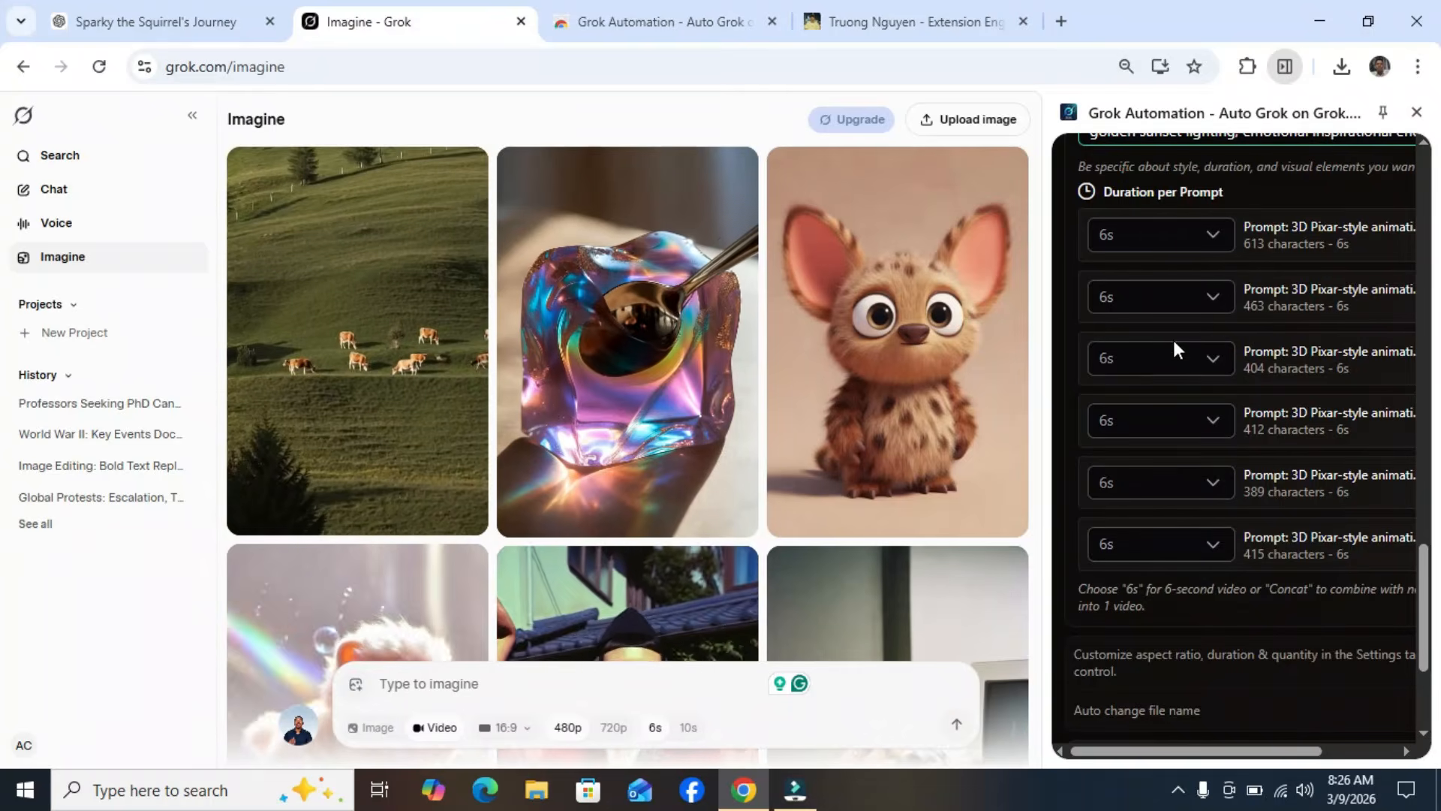
{"action": "left_click_drag", "start_coordinate": [1424, 579], "coordinate": [1431, 638]}
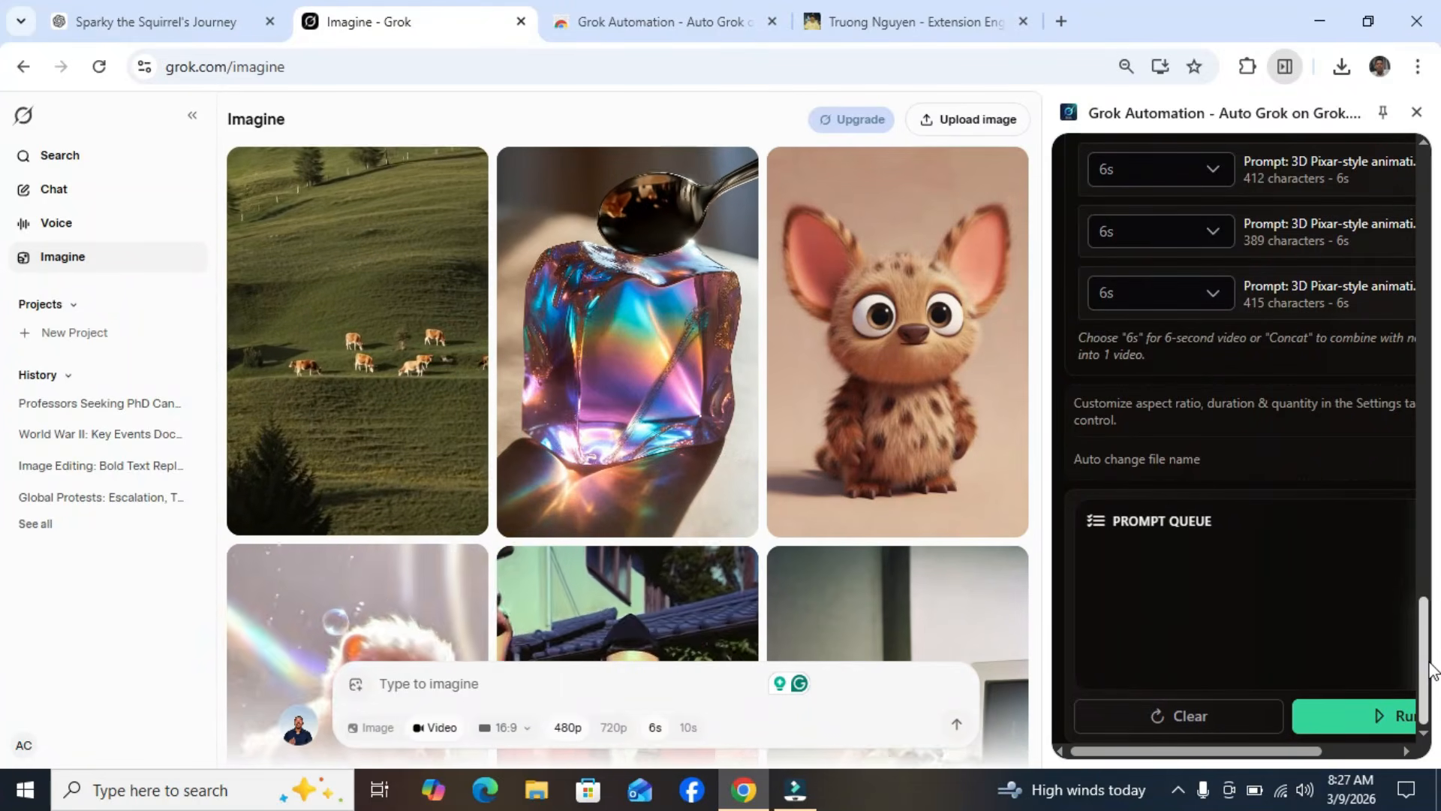
{"action": "left_click_drag", "start_coordinate": [1431, 664], "coordinate": [1403, 197]}
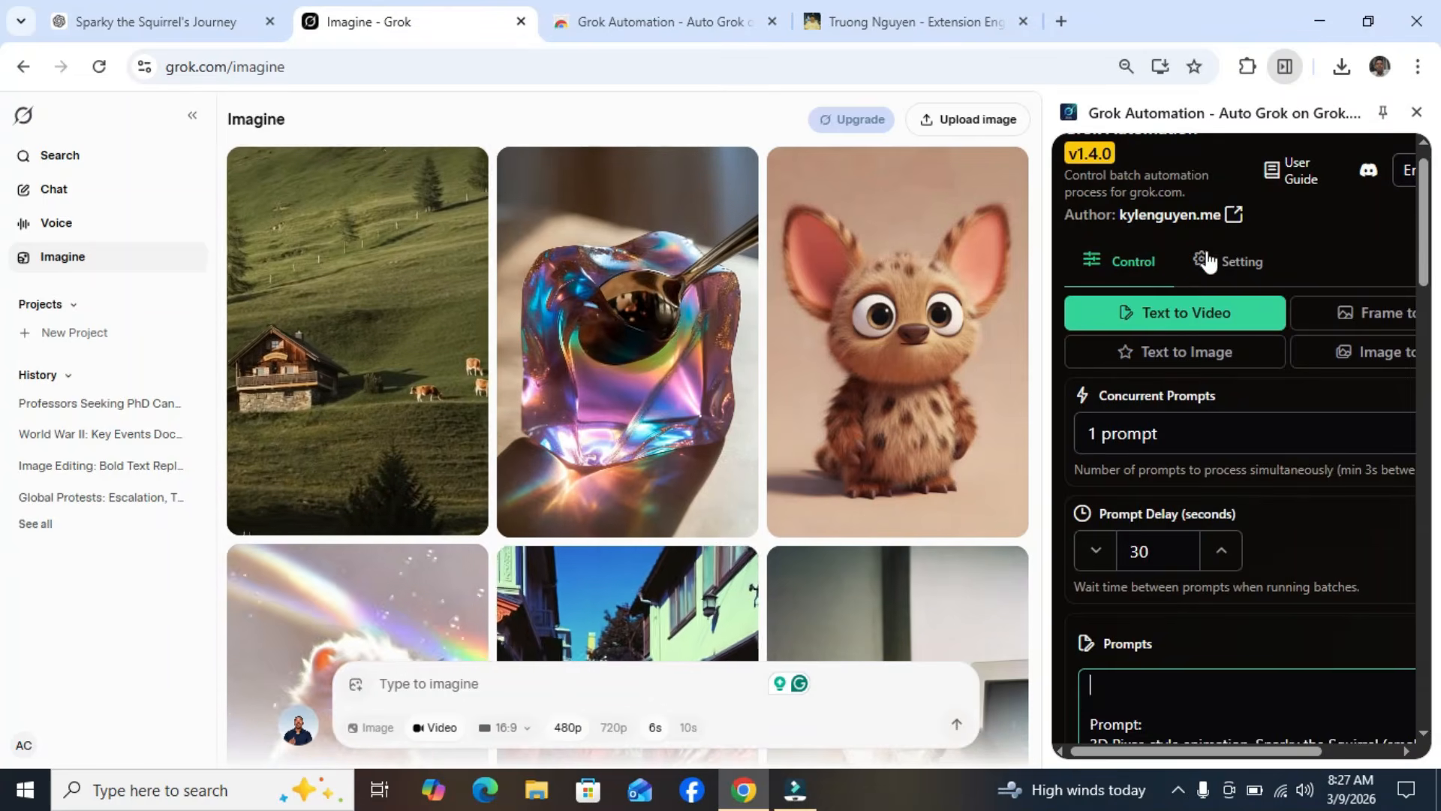
{"action": "left_click", "coordinate": [1231, 262]}
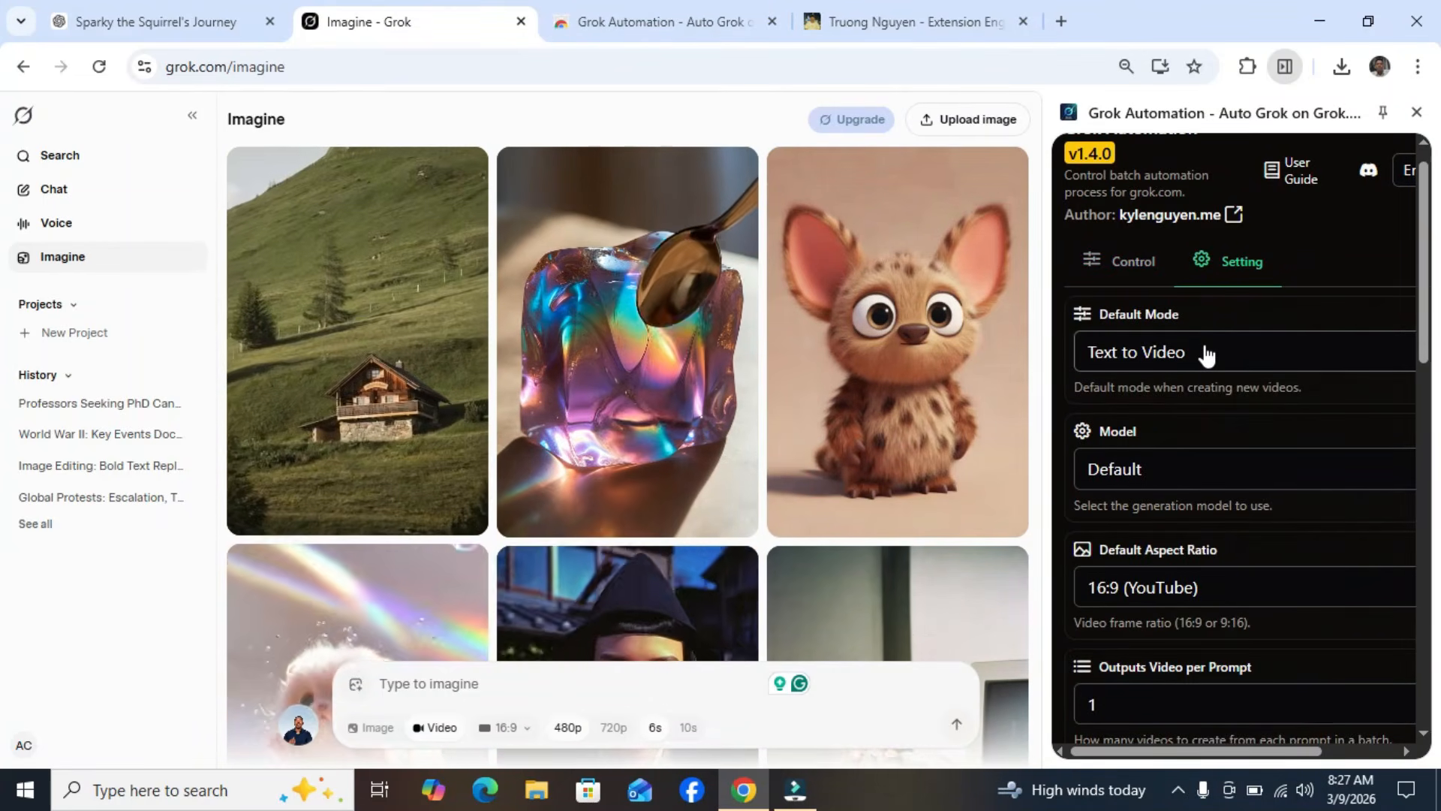
{"action": "left_click", "coordinate": [1184, 476]}
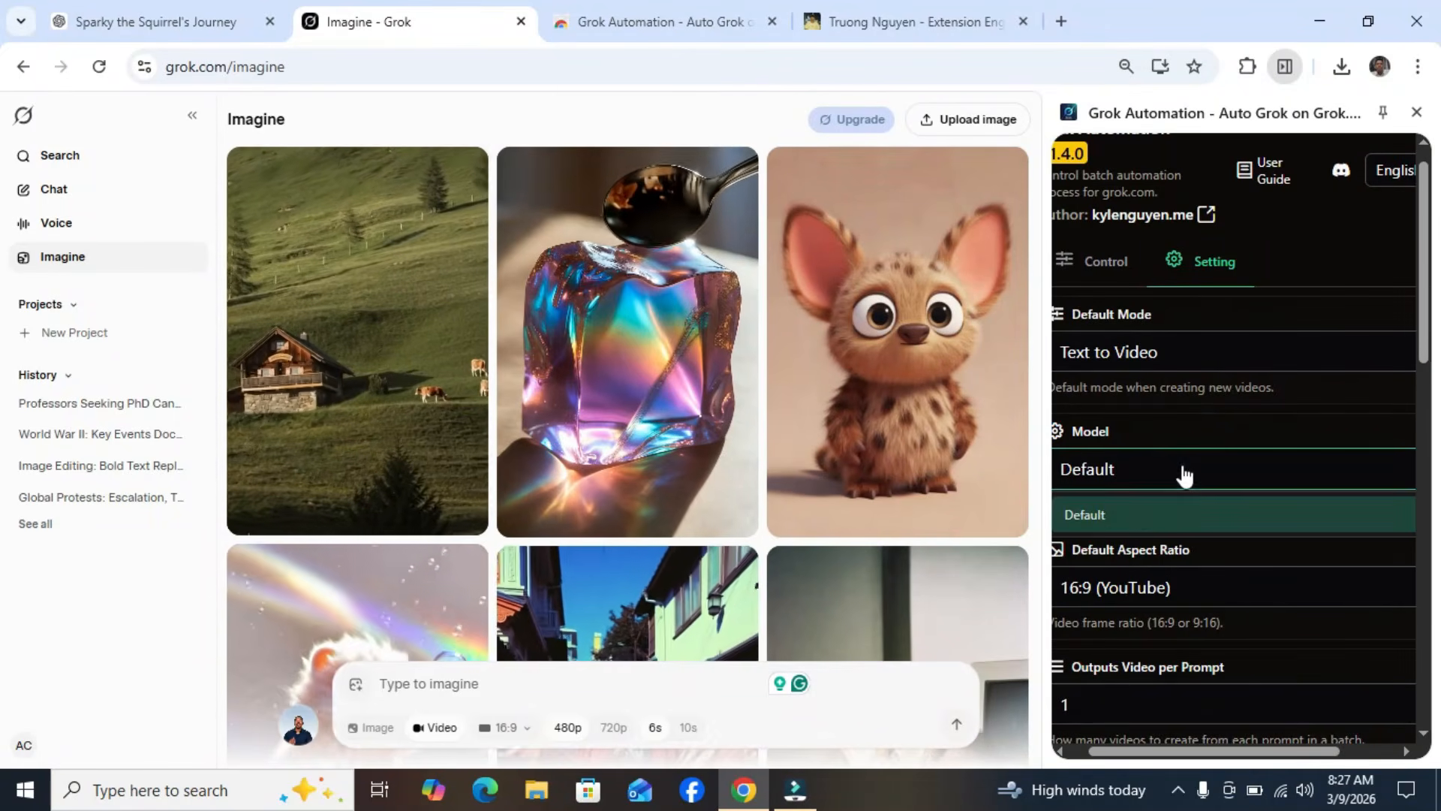
{"action": "left_click", "coordinate": [1139, 513]}
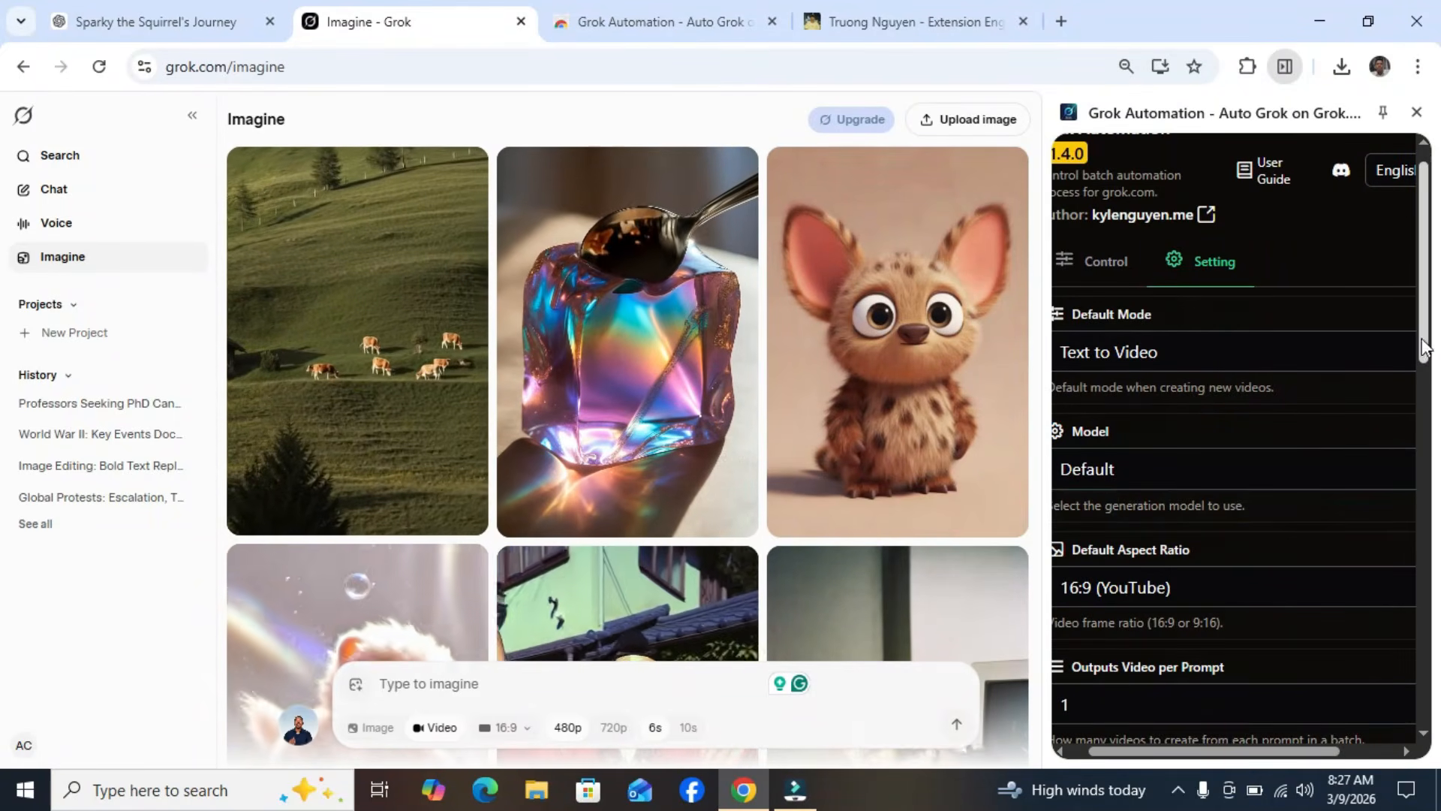
{"action": "scroll", "coordinate": [1425, 347], "scroll_direction": "down", "scroll_amount": 2}
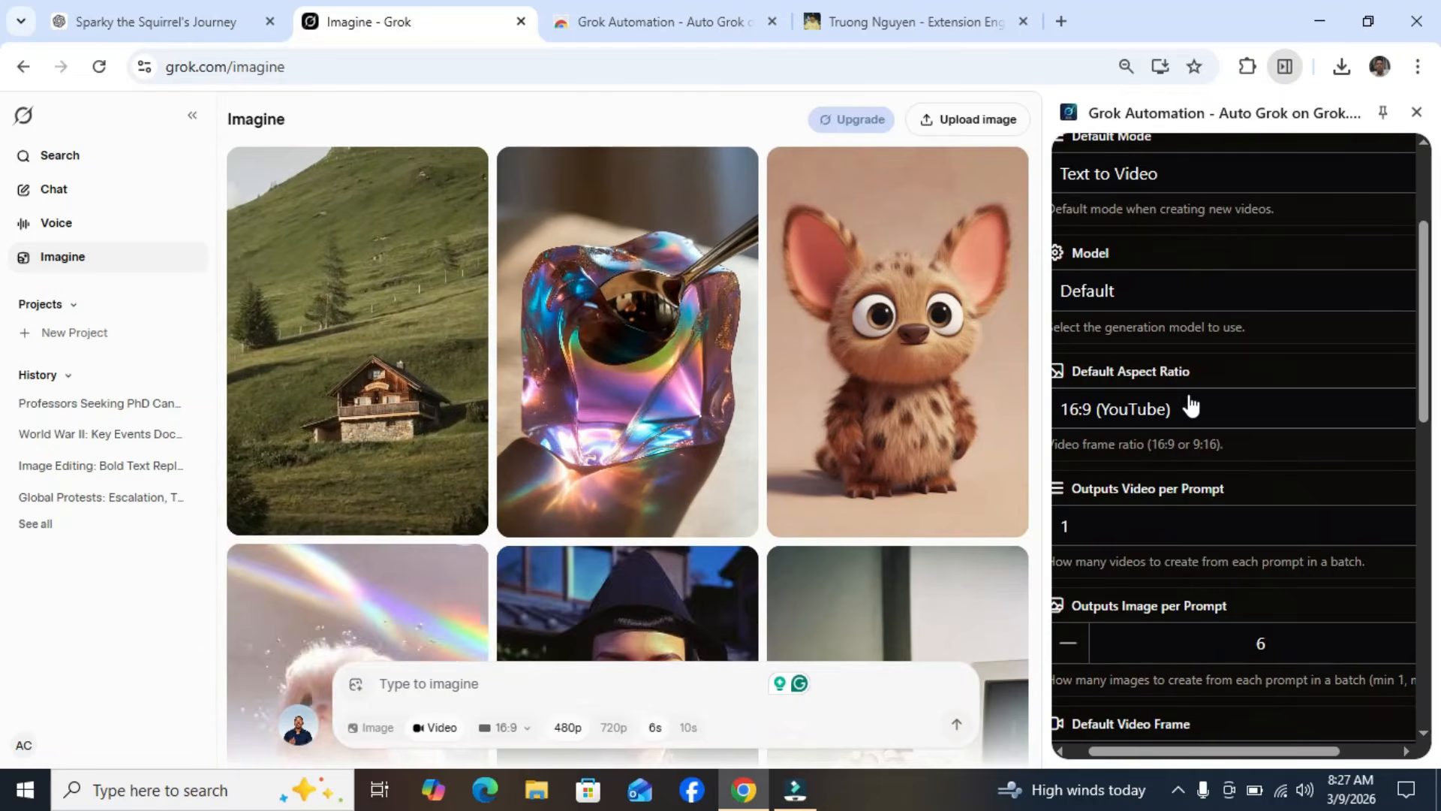
{"action": "left_click", "coordinate": [1191, 406]}
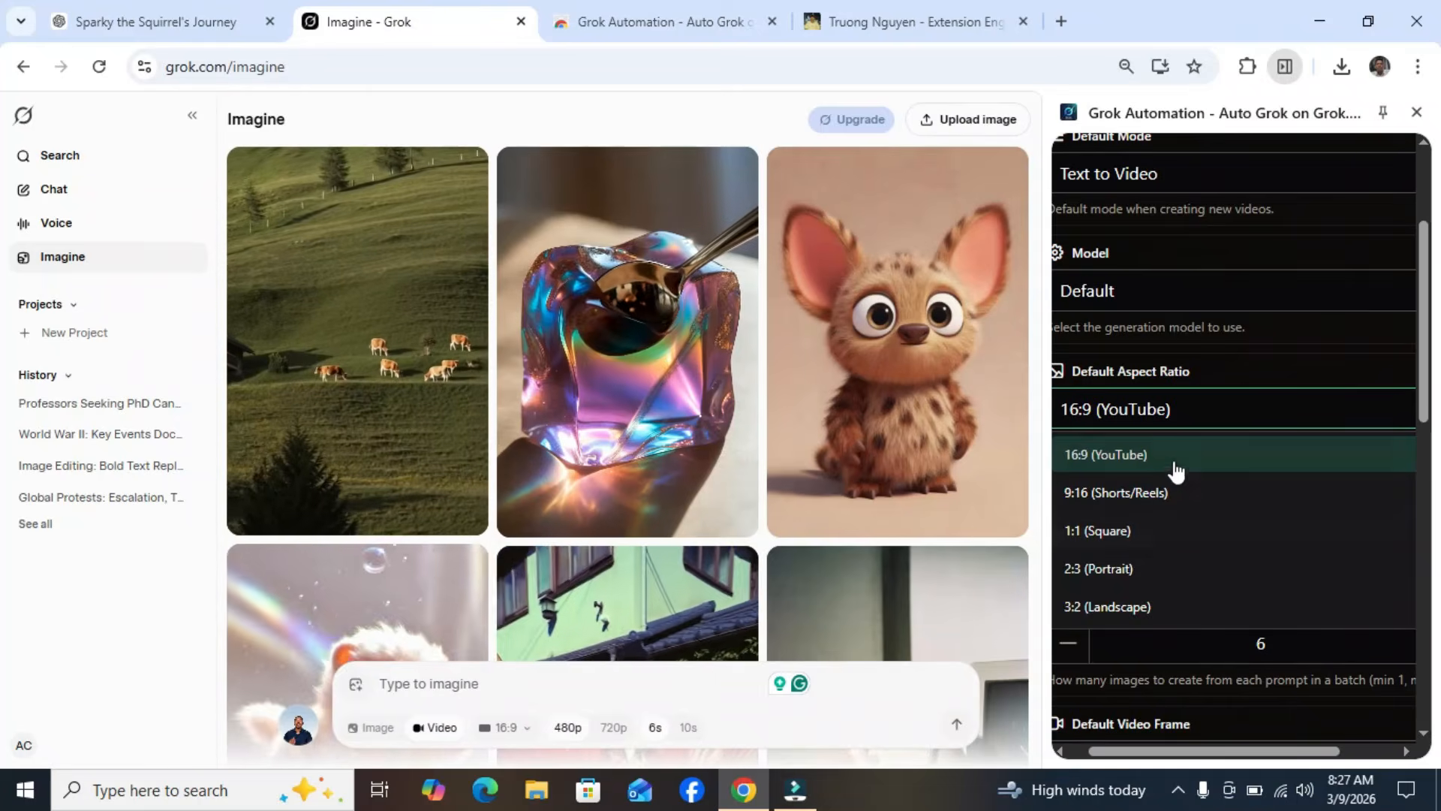
{"action": "left_click", "coordinate": [1186, 455]}
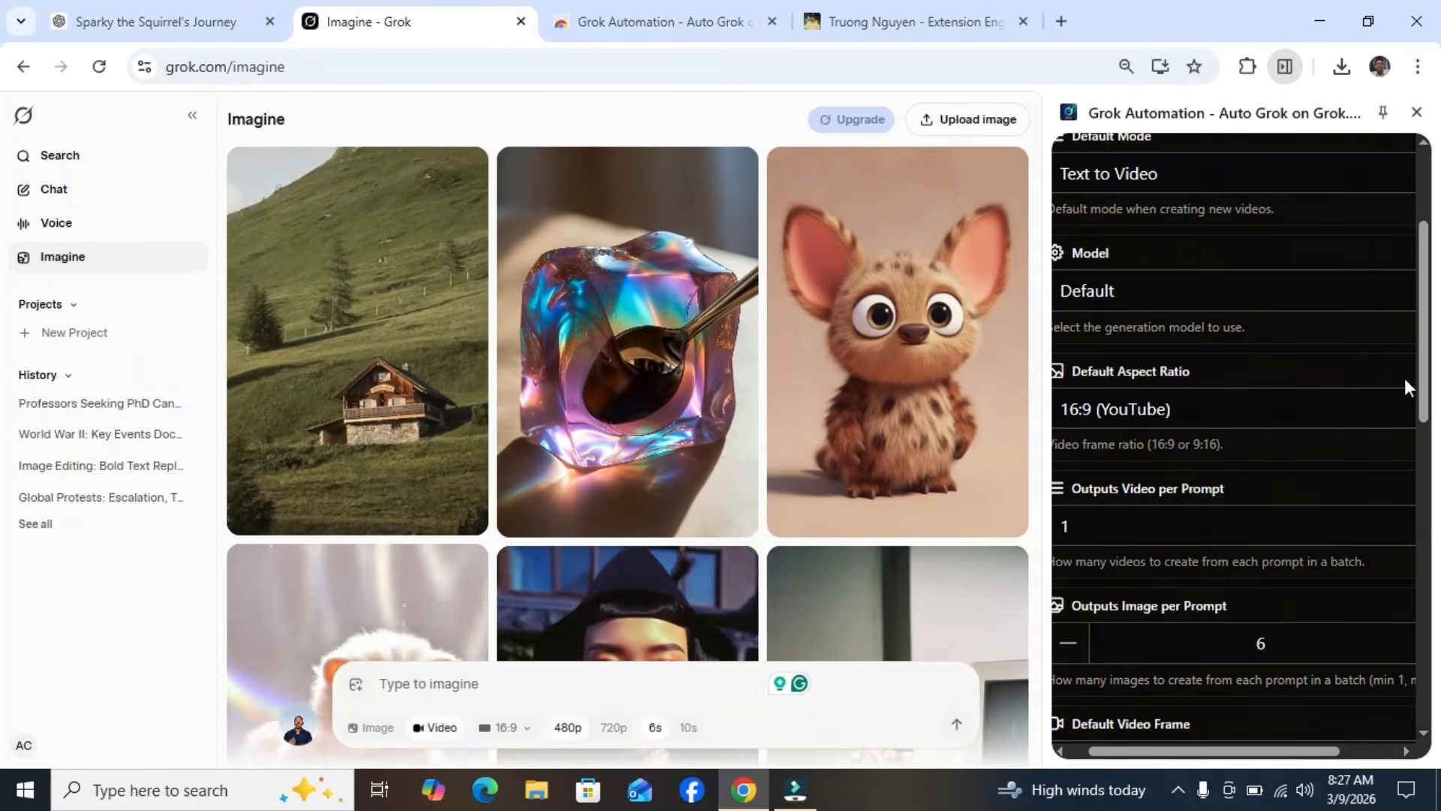
Step: Set the auto download quality to 720p and save Grok Automation's settings
{"action": "left_click_drag", "start_coordinate": [1230, 757], "coordinate": [1212, 754]}
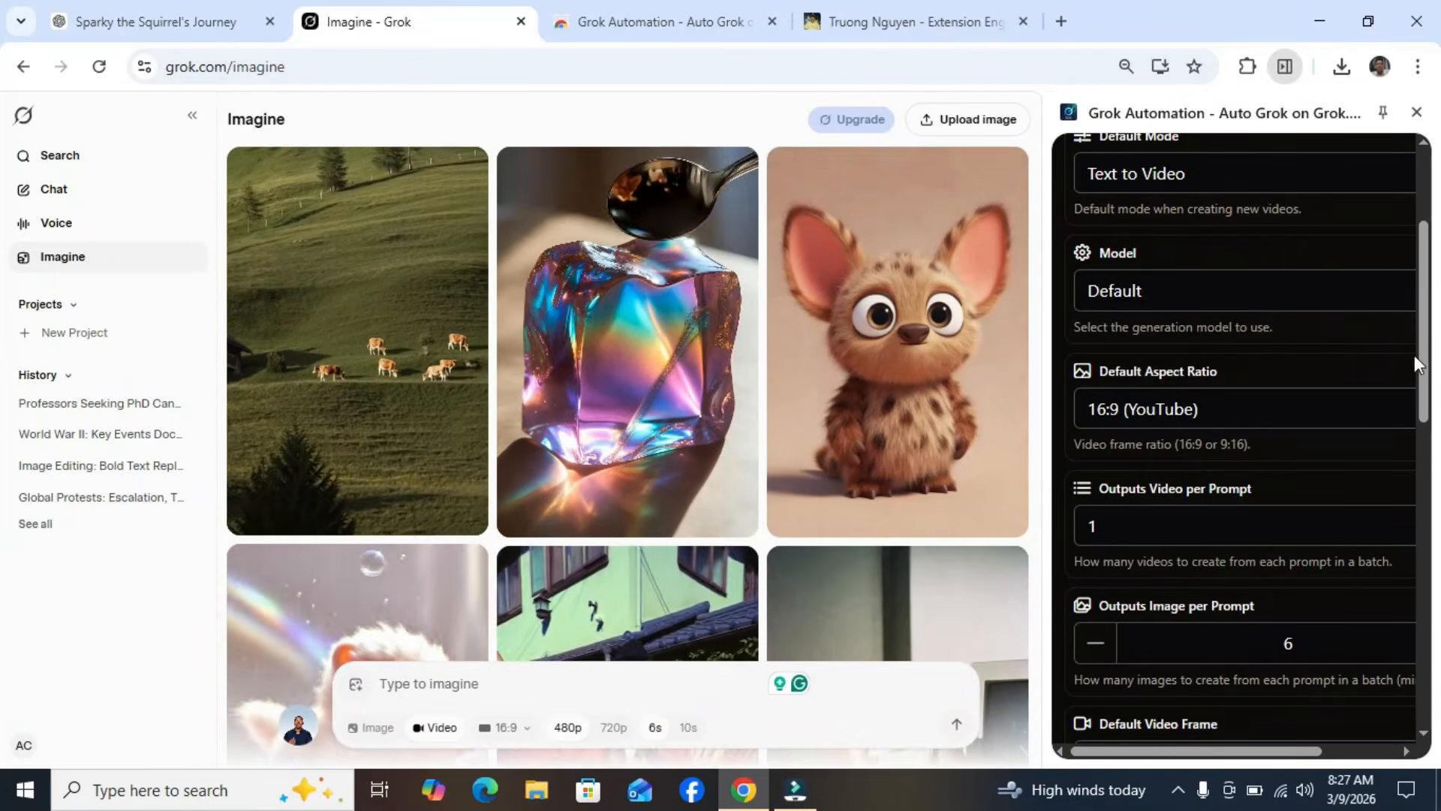
{"action": "left_click_drag", "start_coordinate": [1422, 357], "coordinate": [1437, 441]}
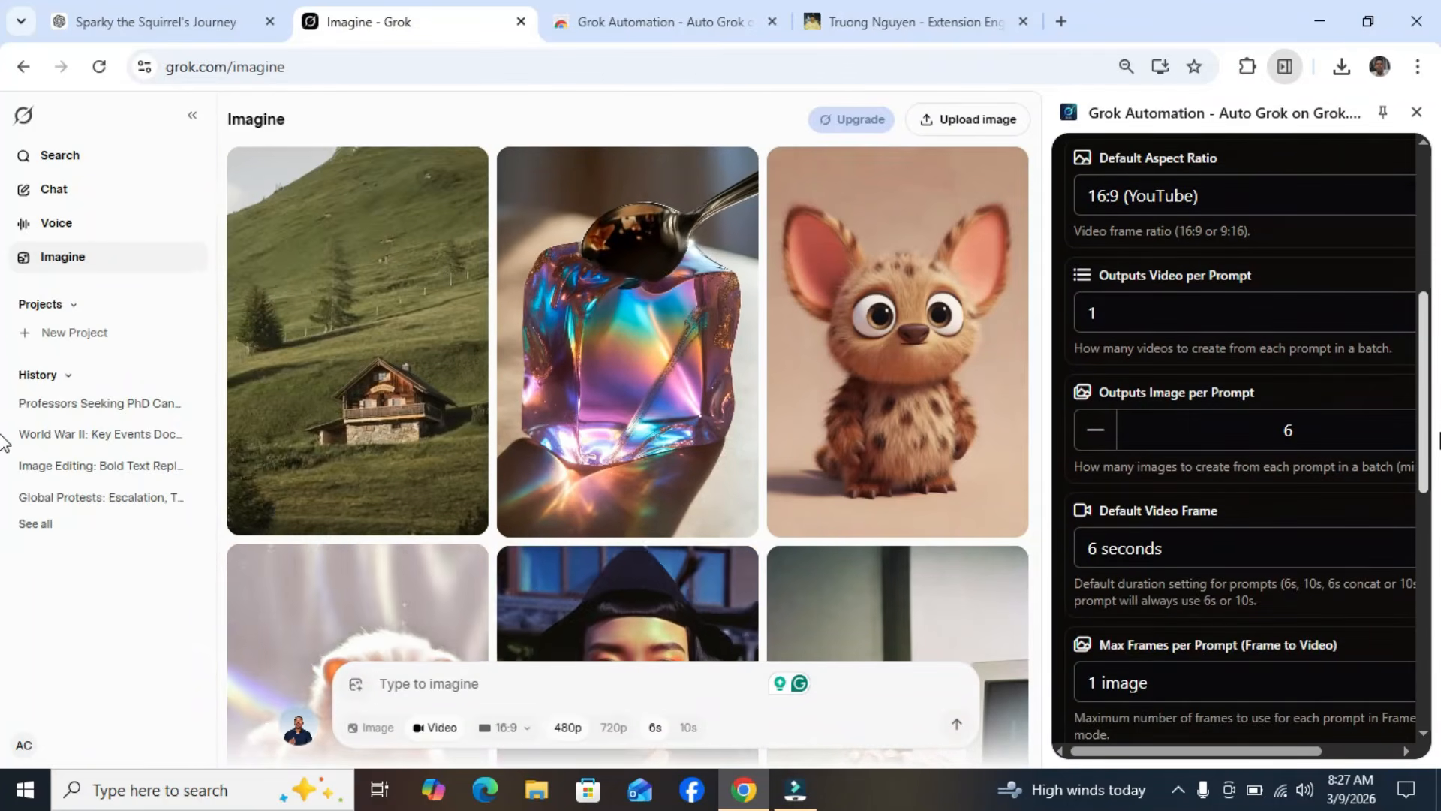
{"action": "scroll", "coordinate": [1438, 466], "scroll_direction": "down", "scroll_amount": 1}
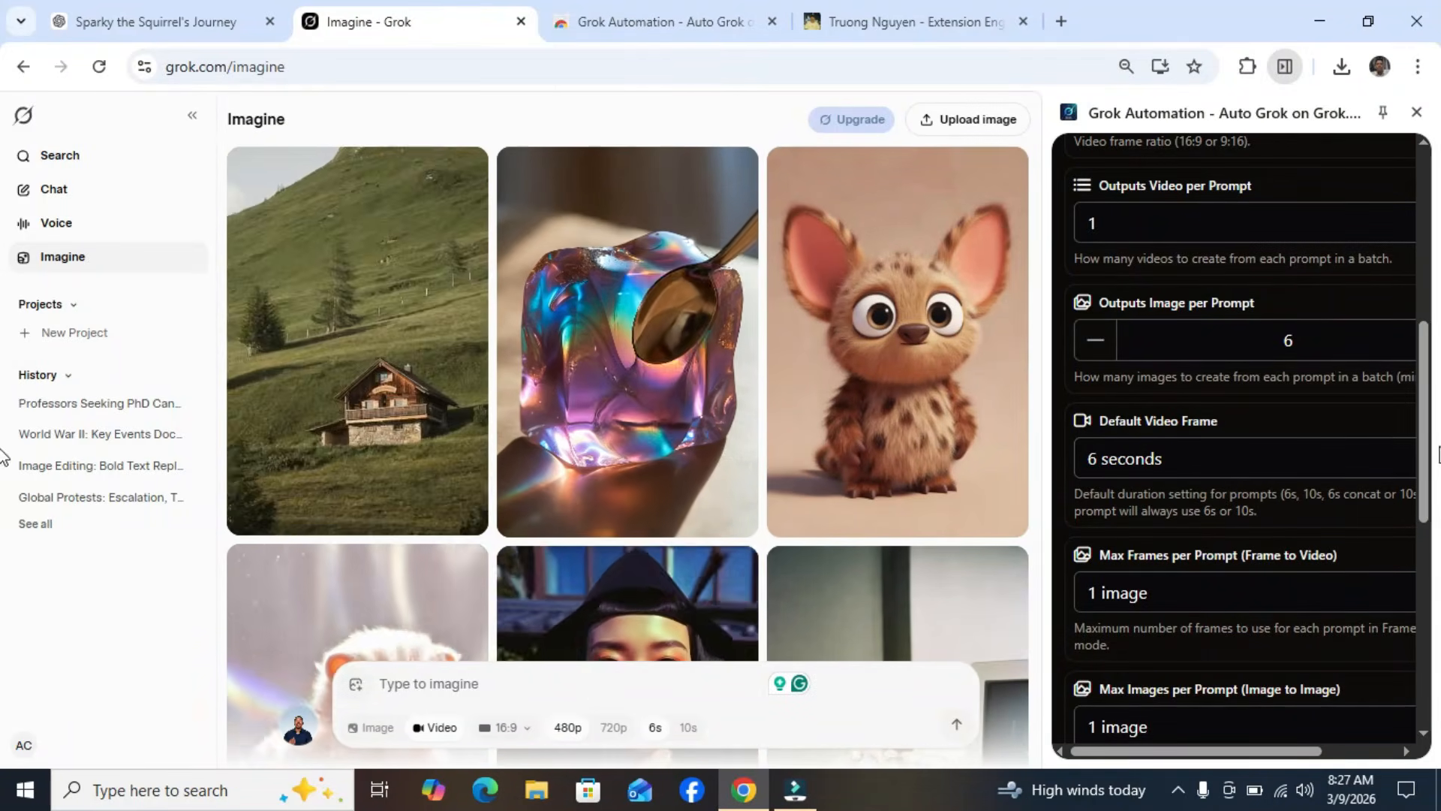
{"action": "left_click_drag", "start_coordinate": [1422, 452], "coordinate": [1426, 652]}
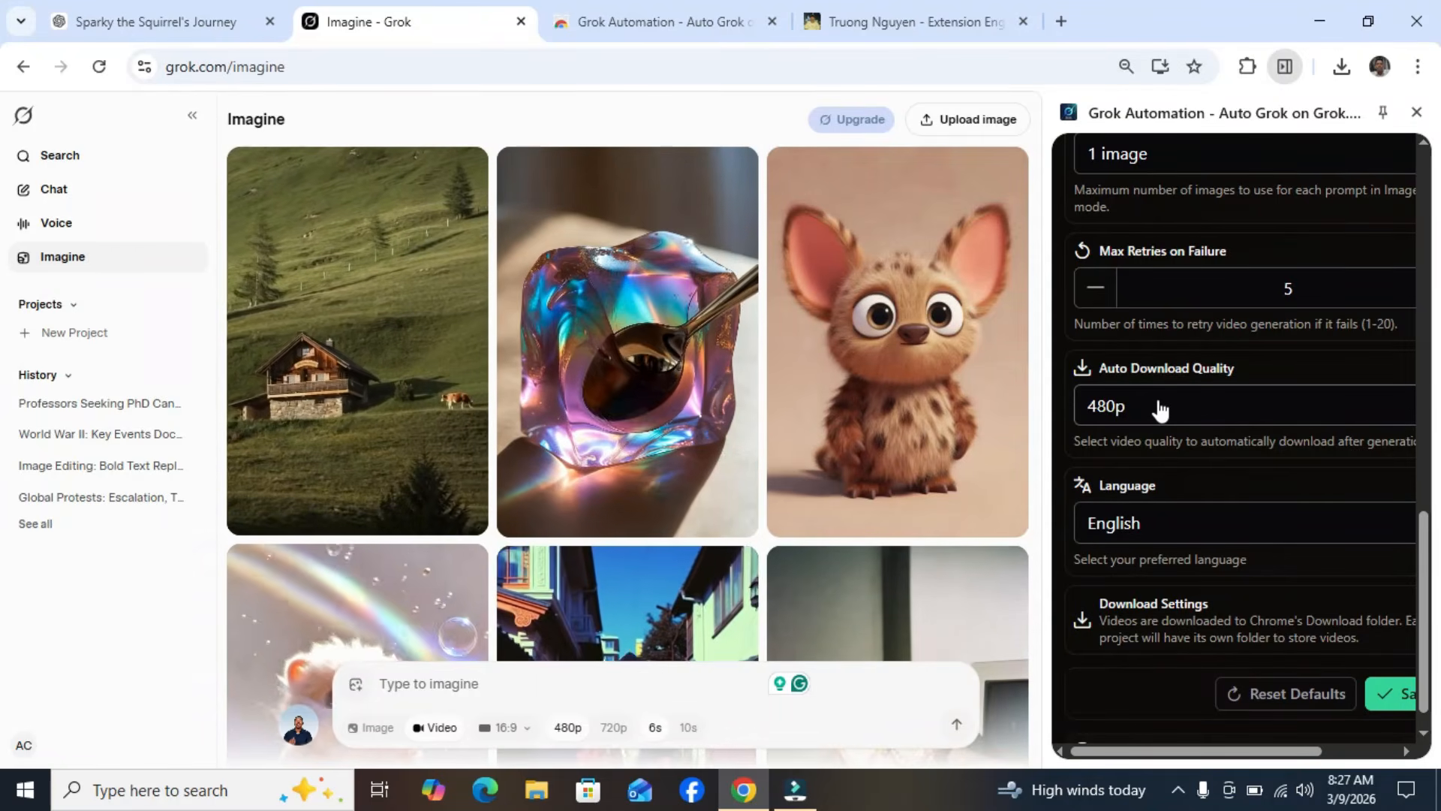
{"action": "left_click", "coordinate": [1162, 408]}
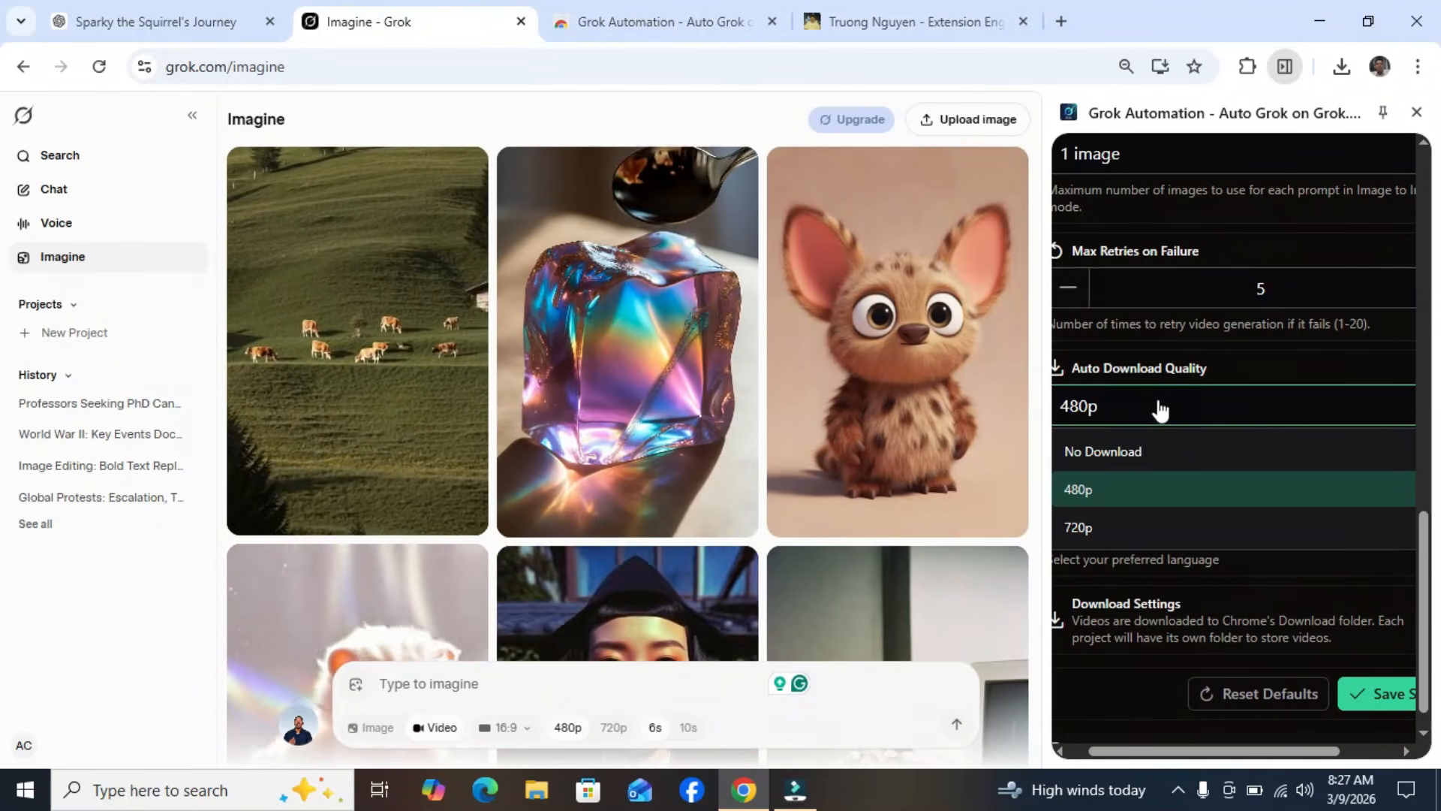
{"action": "left_click", "coordinate": [1110, 530]}
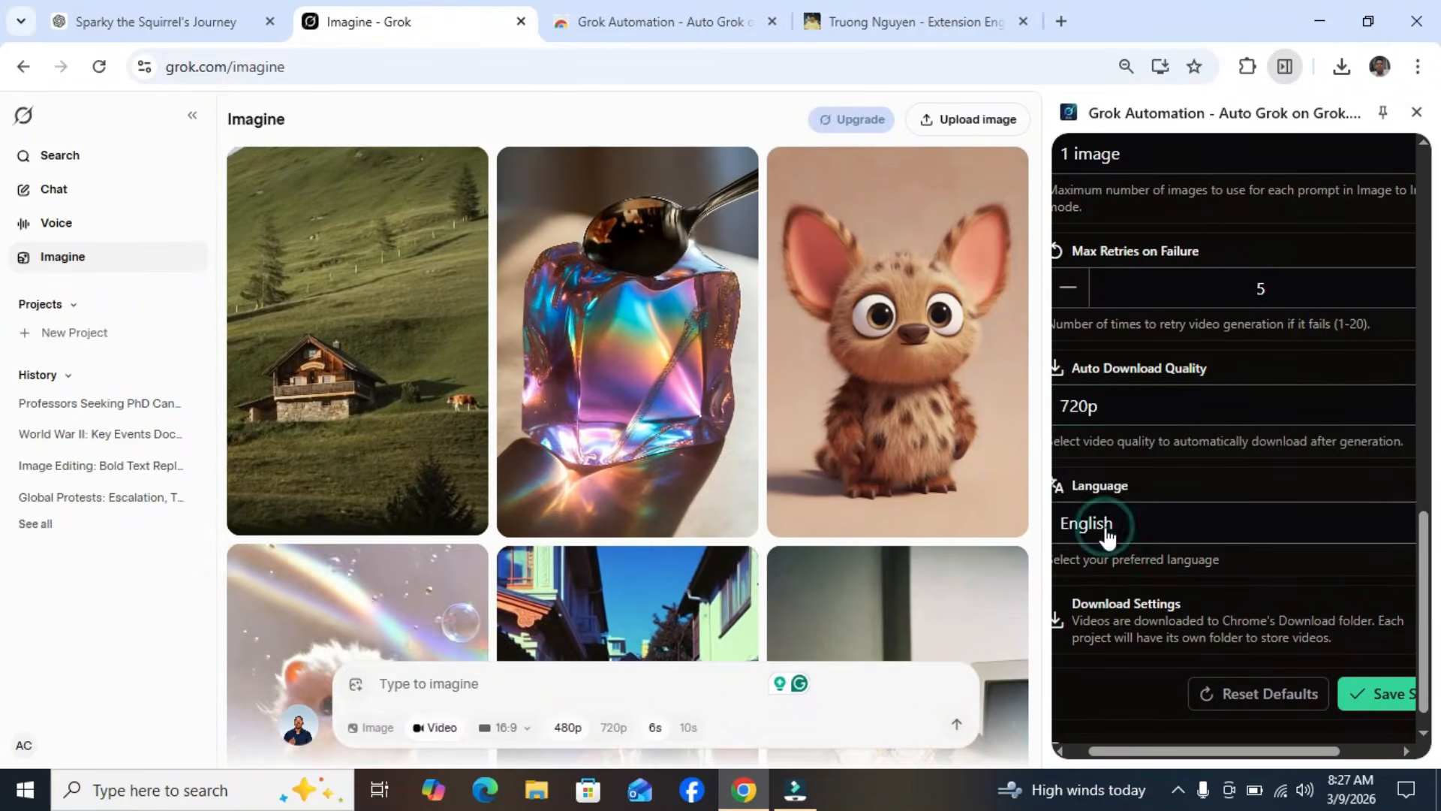
{"action": "left_click_drag", "start_coordinate": [1421, 516], "coordinate": [1421, 525]}
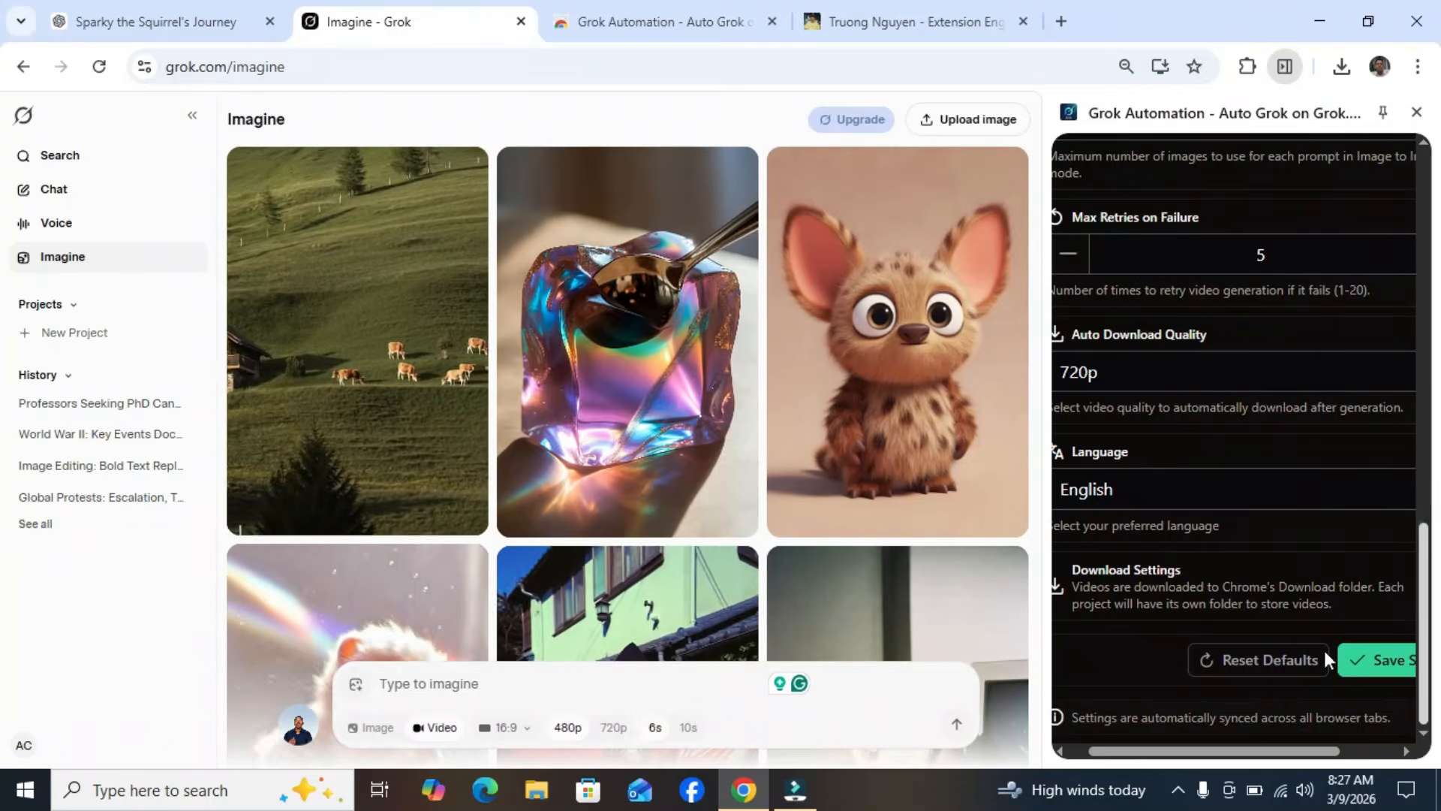
{"action": "left_click_drag", "start_coordinate": [1259, 760], "coordinate": [1242, 759]}
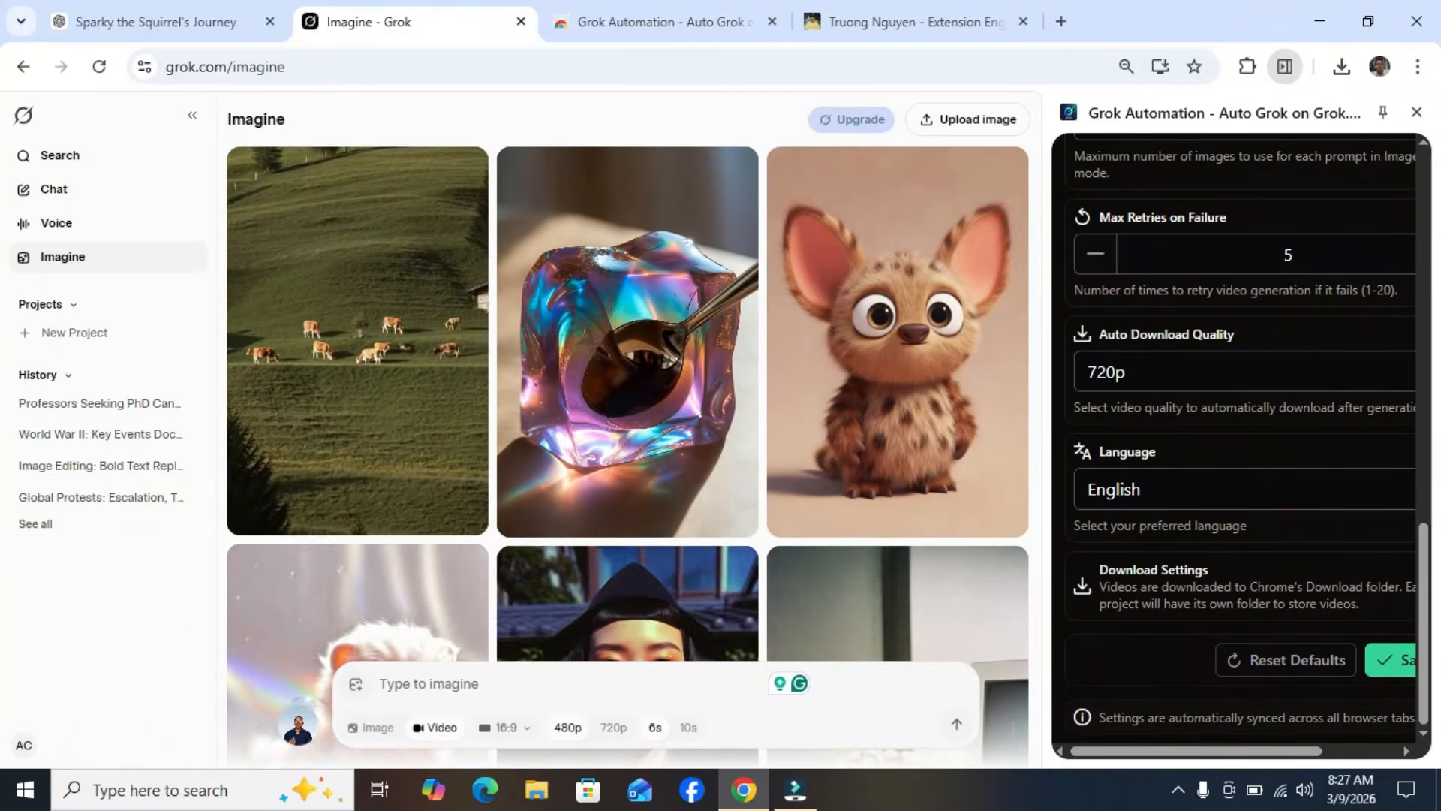
{"action": "left_click_drag", "start_coordinate": [1254, 753], "coordinate": [1318, 757]}
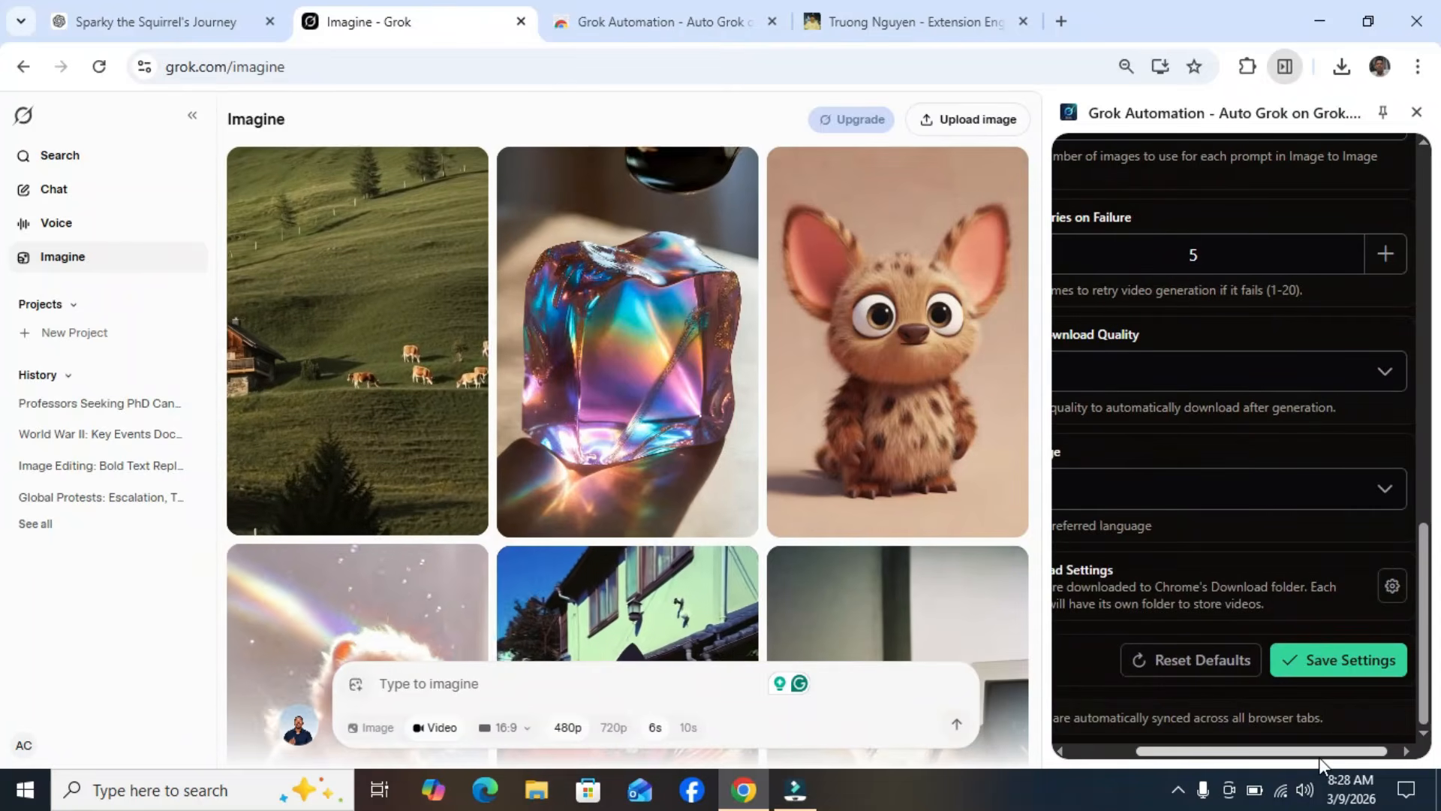
{"action": "left_click", "coordinate": [1296, 668]}
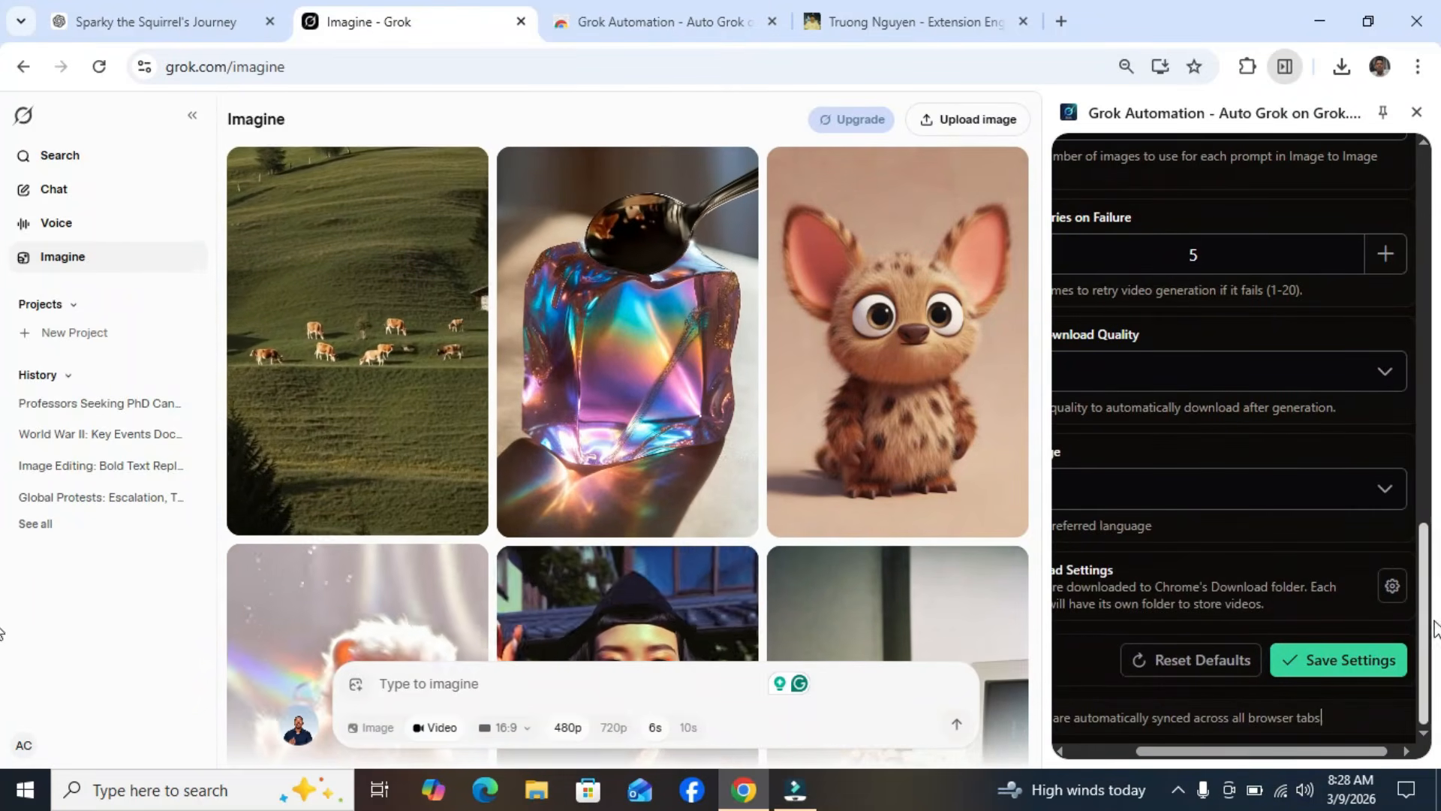
Step: Return to Grok Automation's prompt controls and run the batch of six 6-second squirrel prompts
{"action": "scroll", "coordinate": [1419, 618], "scroll_direction": "up", "scroll_amount": 10}
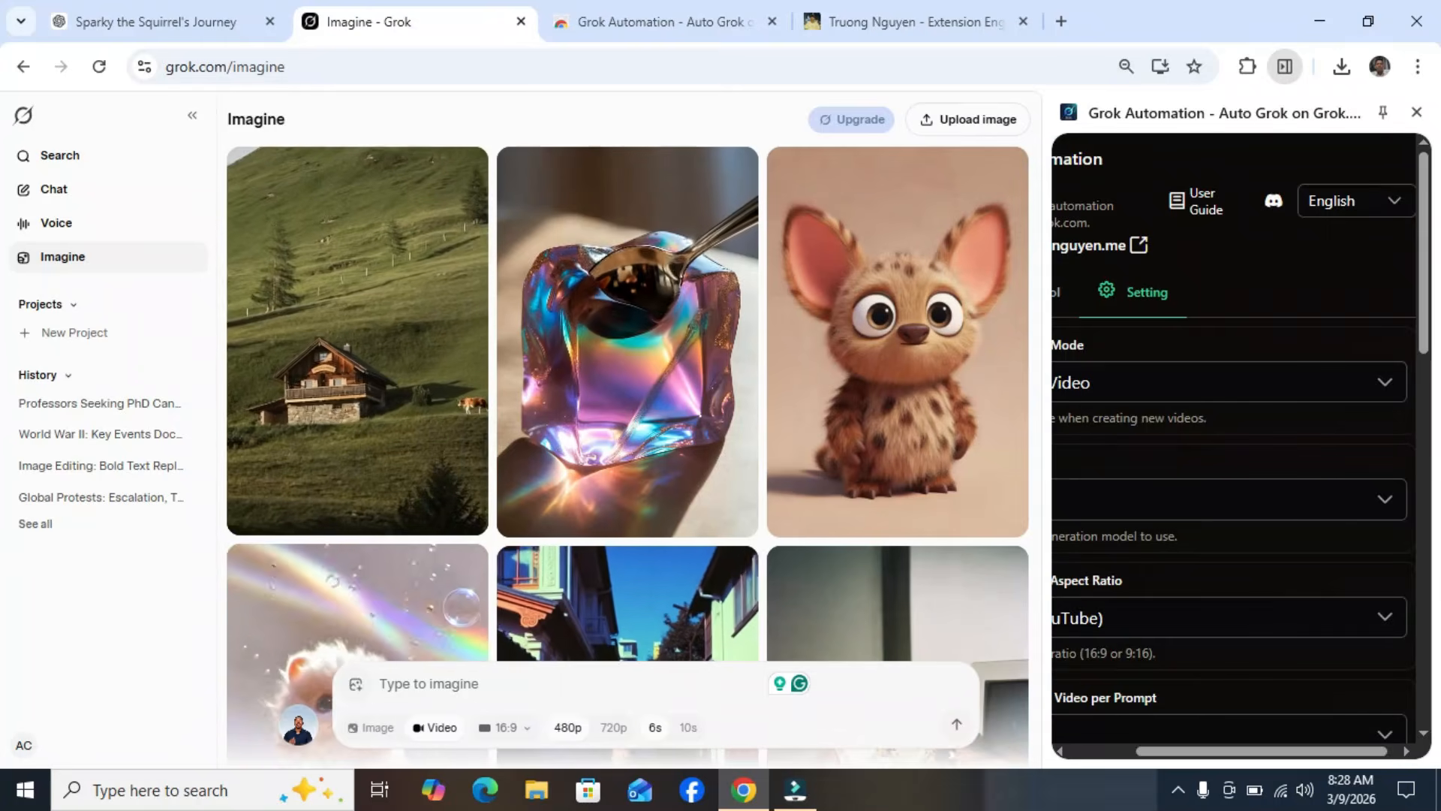
{"action": "left_click_drag", "start_coordinate": [1166, 755], "coordinate": [1066, 753]}
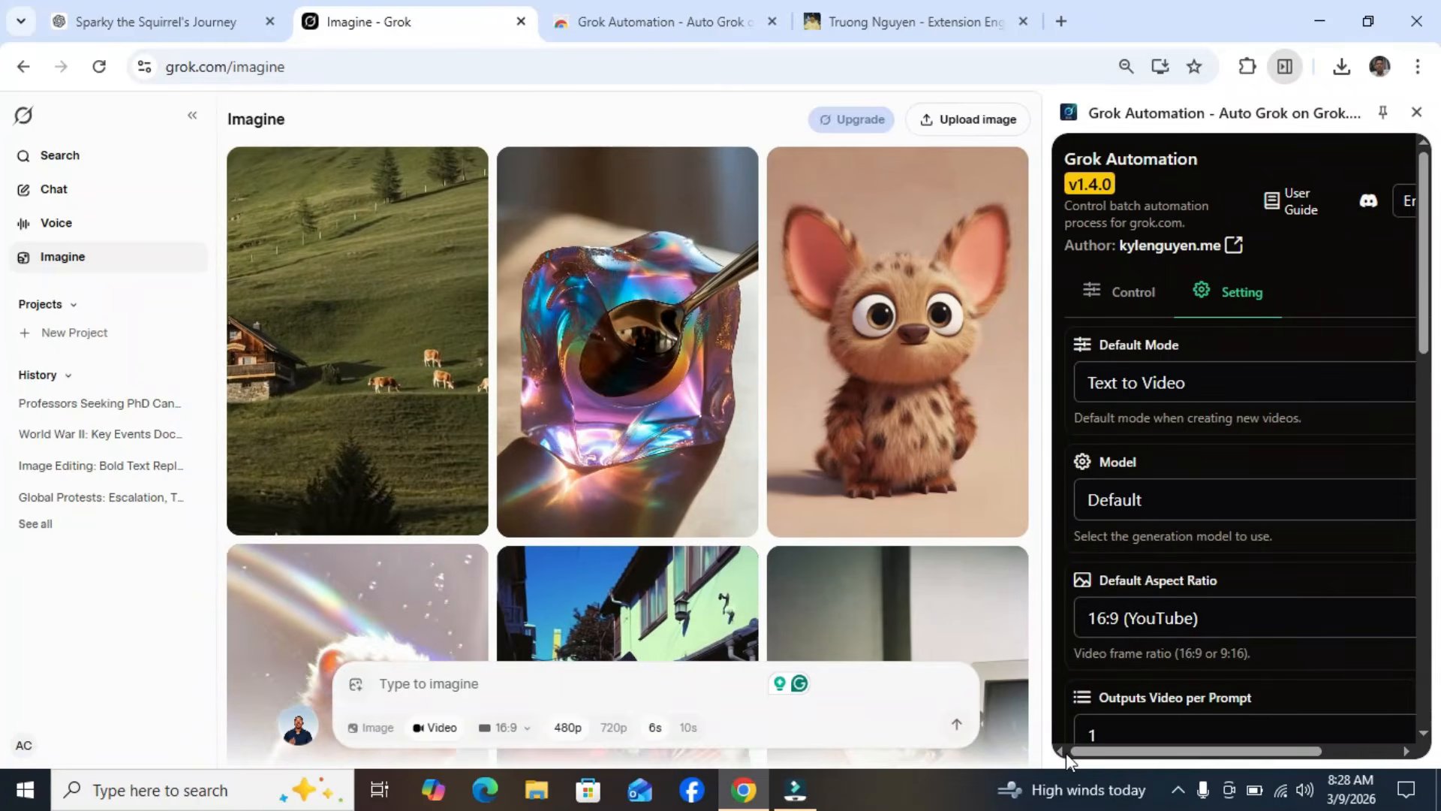
{"action": "left_click", "coordinate": [1124, 292]}
{"action": "scroll", "coordinate": [1422, 571], "scroll_direction": "down", "scroll_amount": 10}
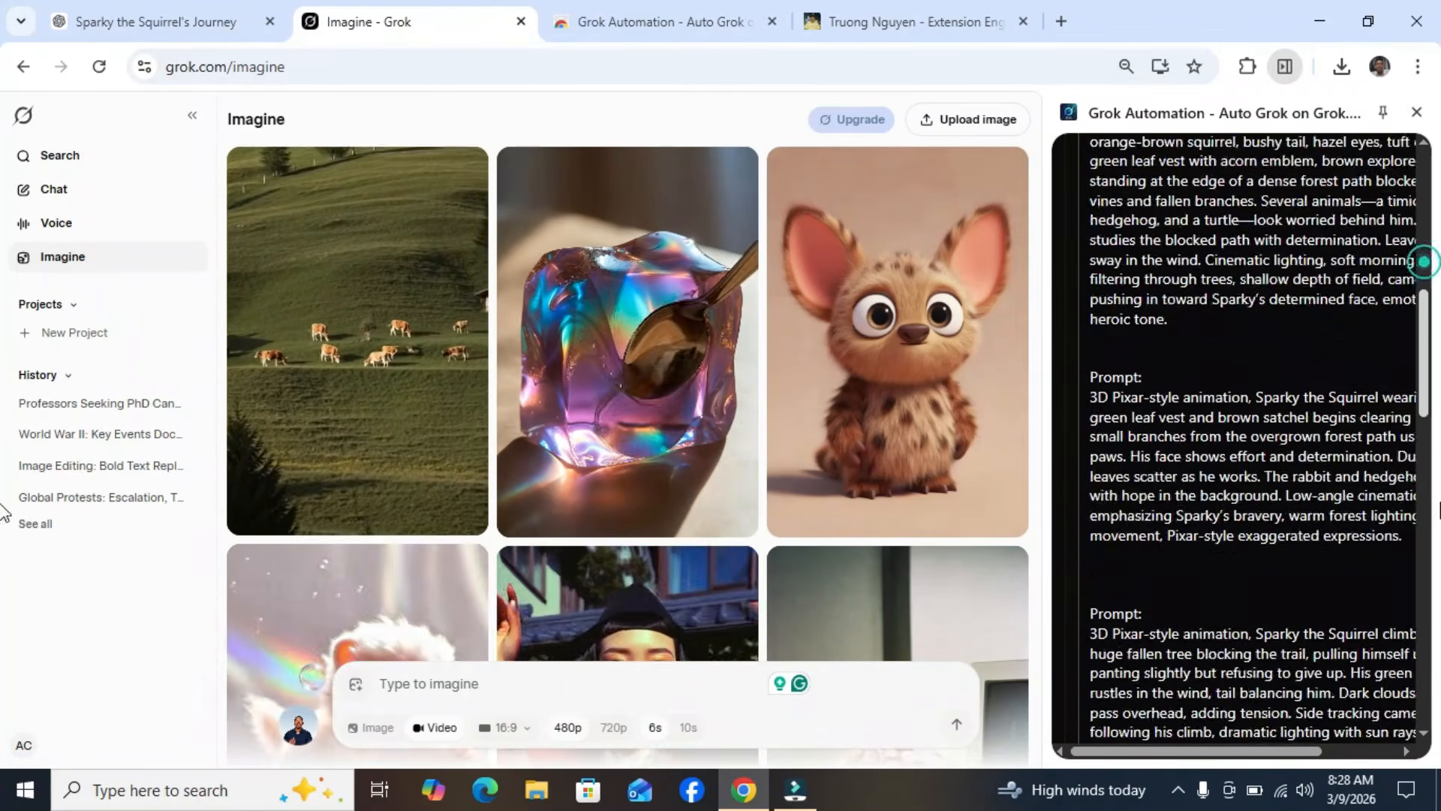
{"action": "scroll", "coordinate": [1422, 642], "scroll_direction": "down", "scroll_amount": 5}
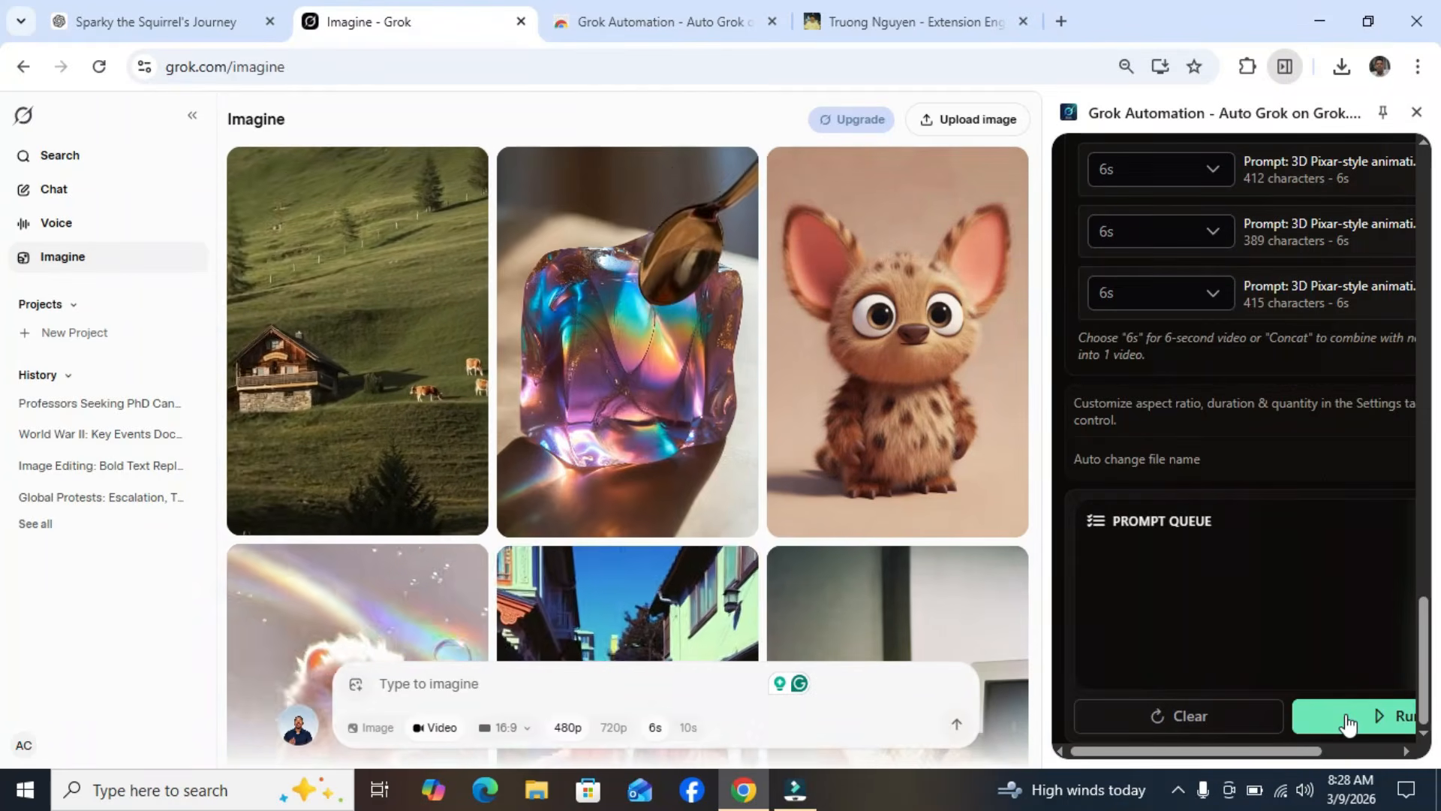
{"action": "left_click_drag", "start_coordinate": [1285, 751], "coordinate": [1199, 771]}
{"action": "left_click", "coordinate": [1310, 732]}
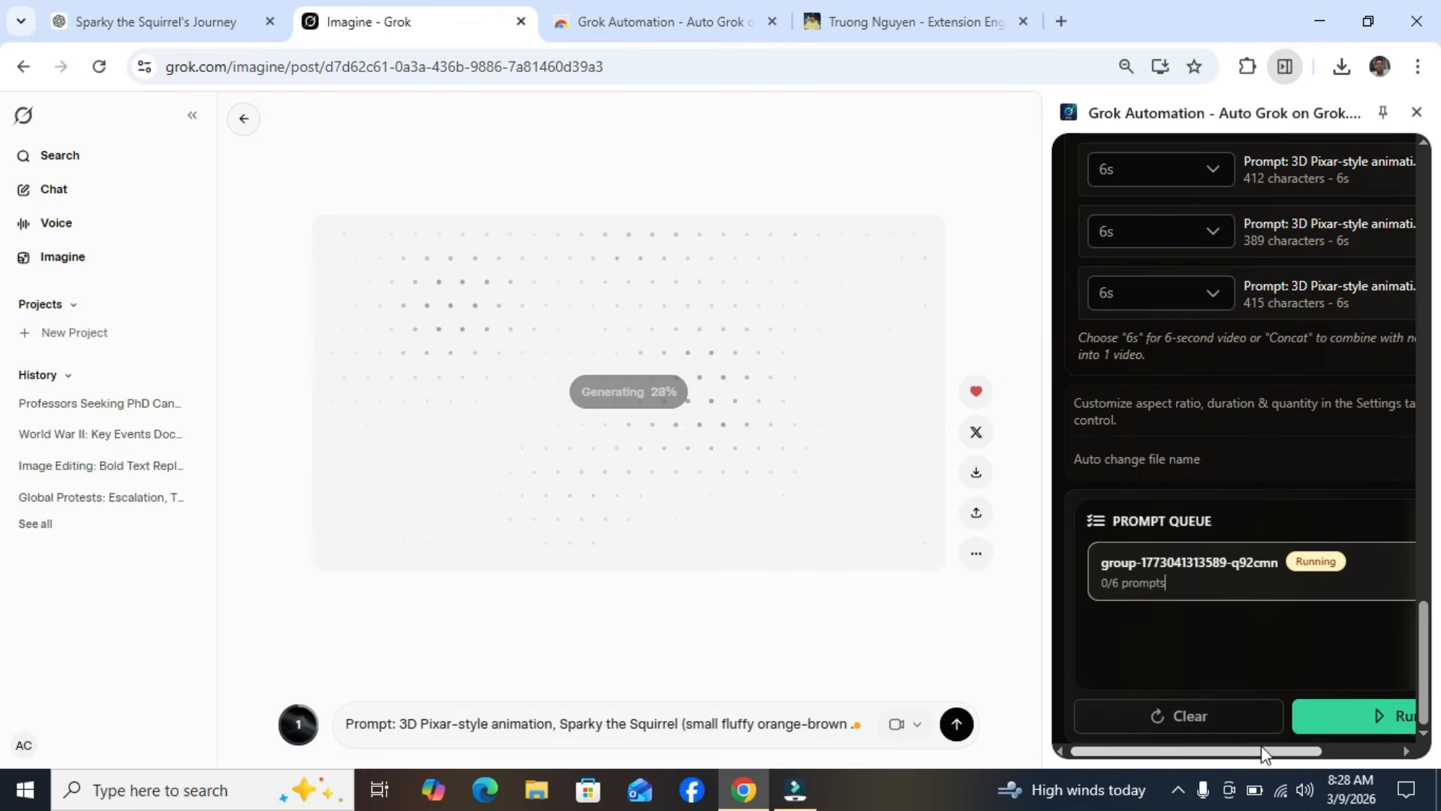
{"action": "mouse_move", "coordinate": [1274, 751]}
{"action": "left_mouse_down"}
{"action": "mouse_move", "coordinate": [1340, 758]}
{"action": "mouse_move", "coordinate": [1259, 769]}
{"action": "left_mouse_up"}
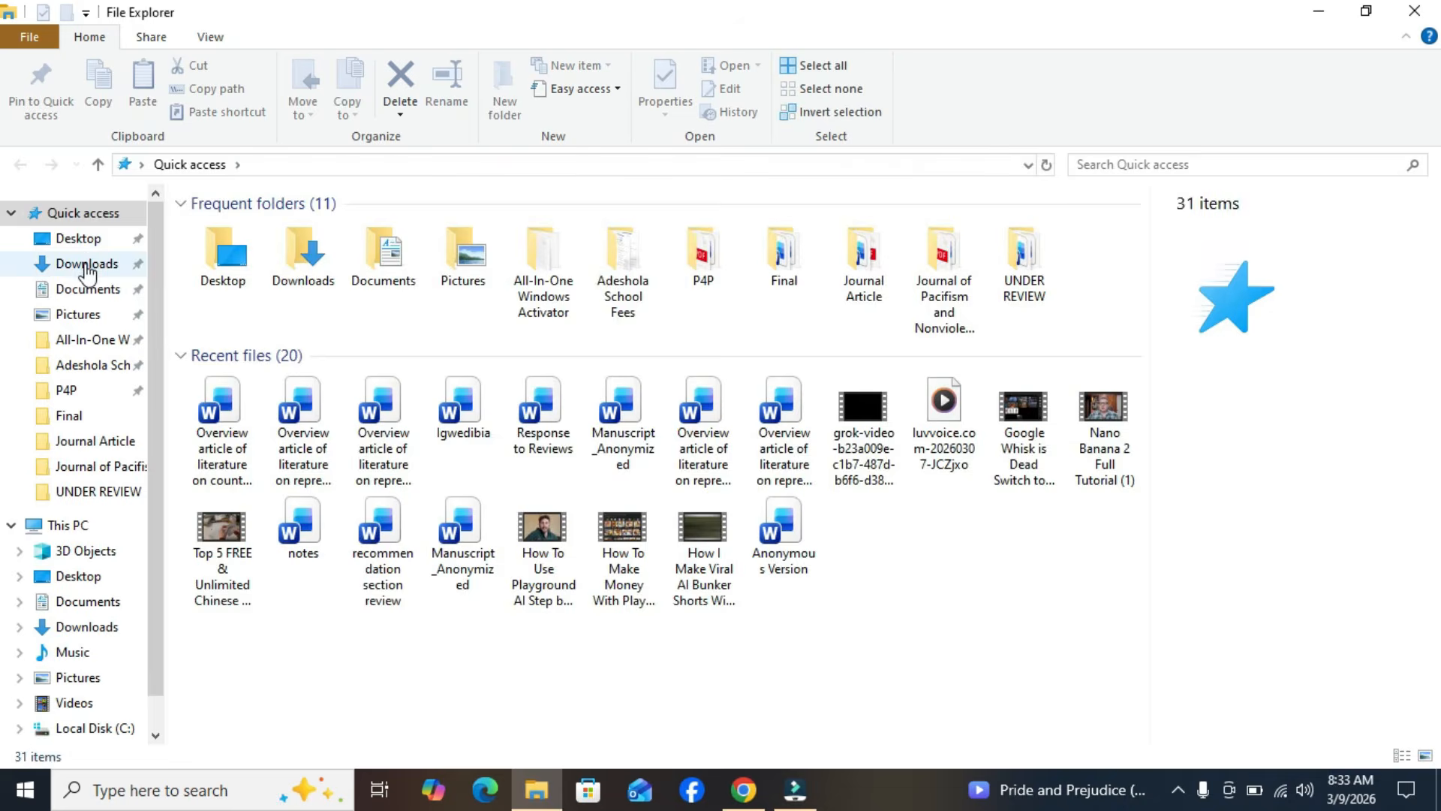
Step: In File Explorer, open the 09-03 folder in Downloads that holds the generated clips
{"action": "left_click", "coordinate": [86, 265]}
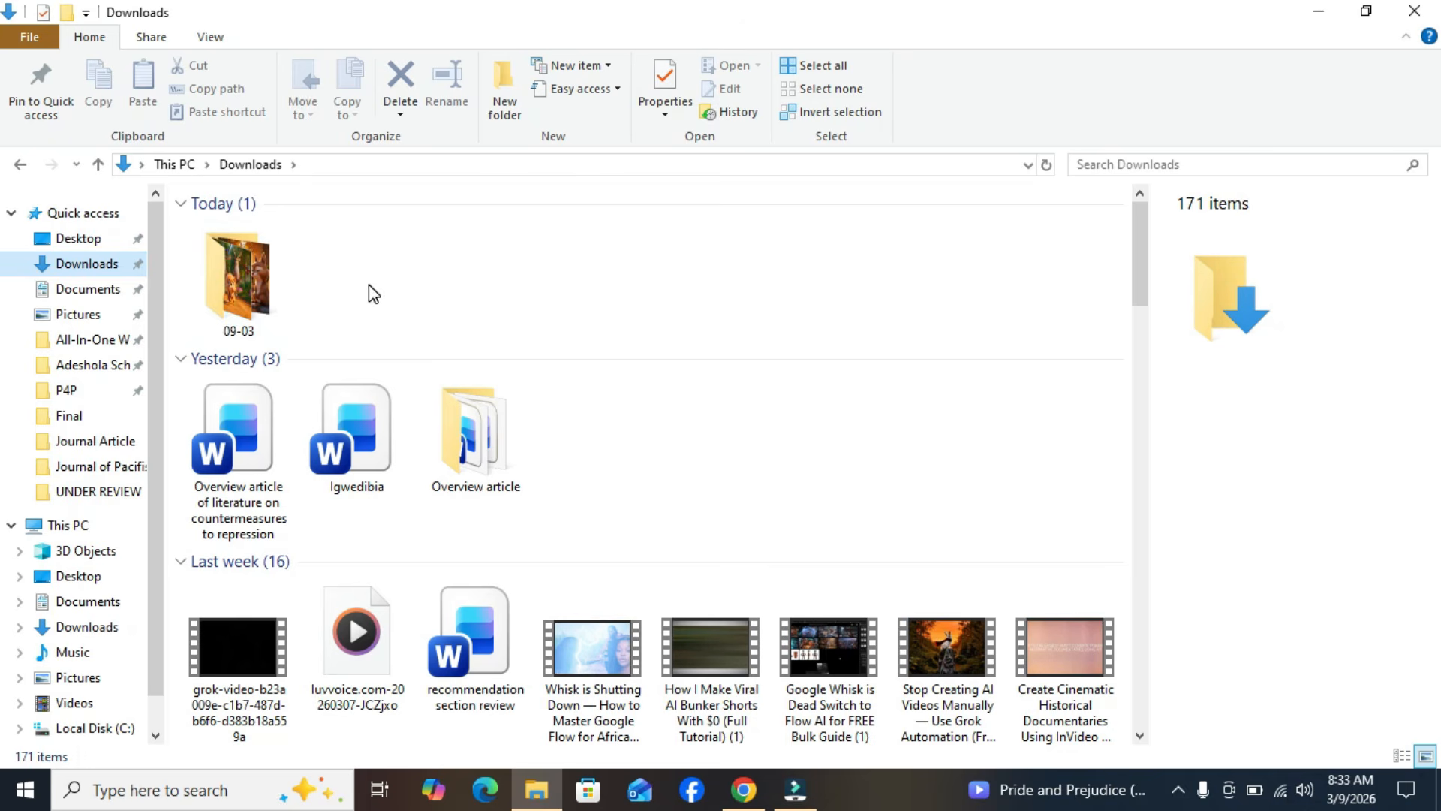
{"action": "double_click", "coordinate": [250, 286]}
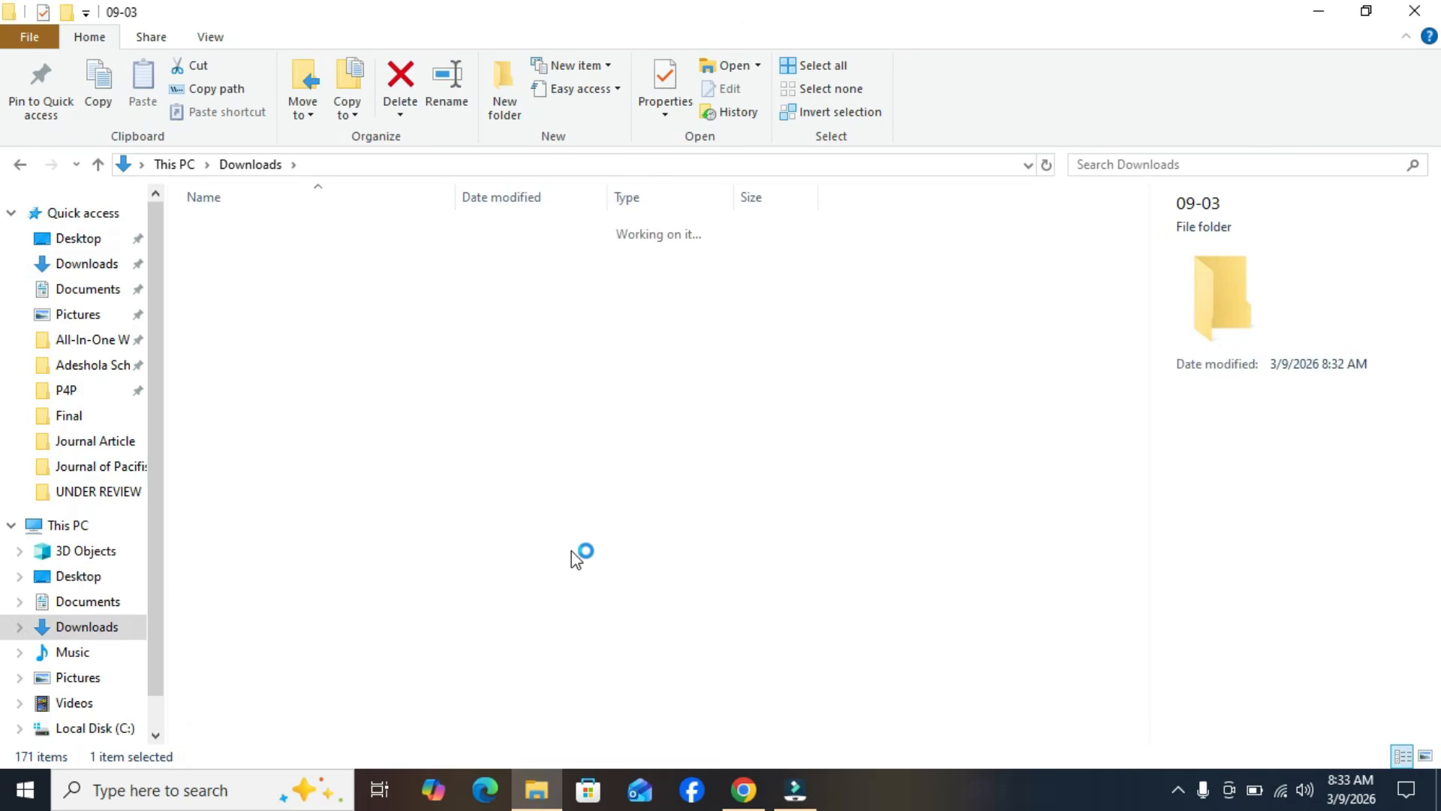
{"action": "left_click", "coordinate": [208, 37]}
{"action": "left_click", "coordinate": [677, 539]}
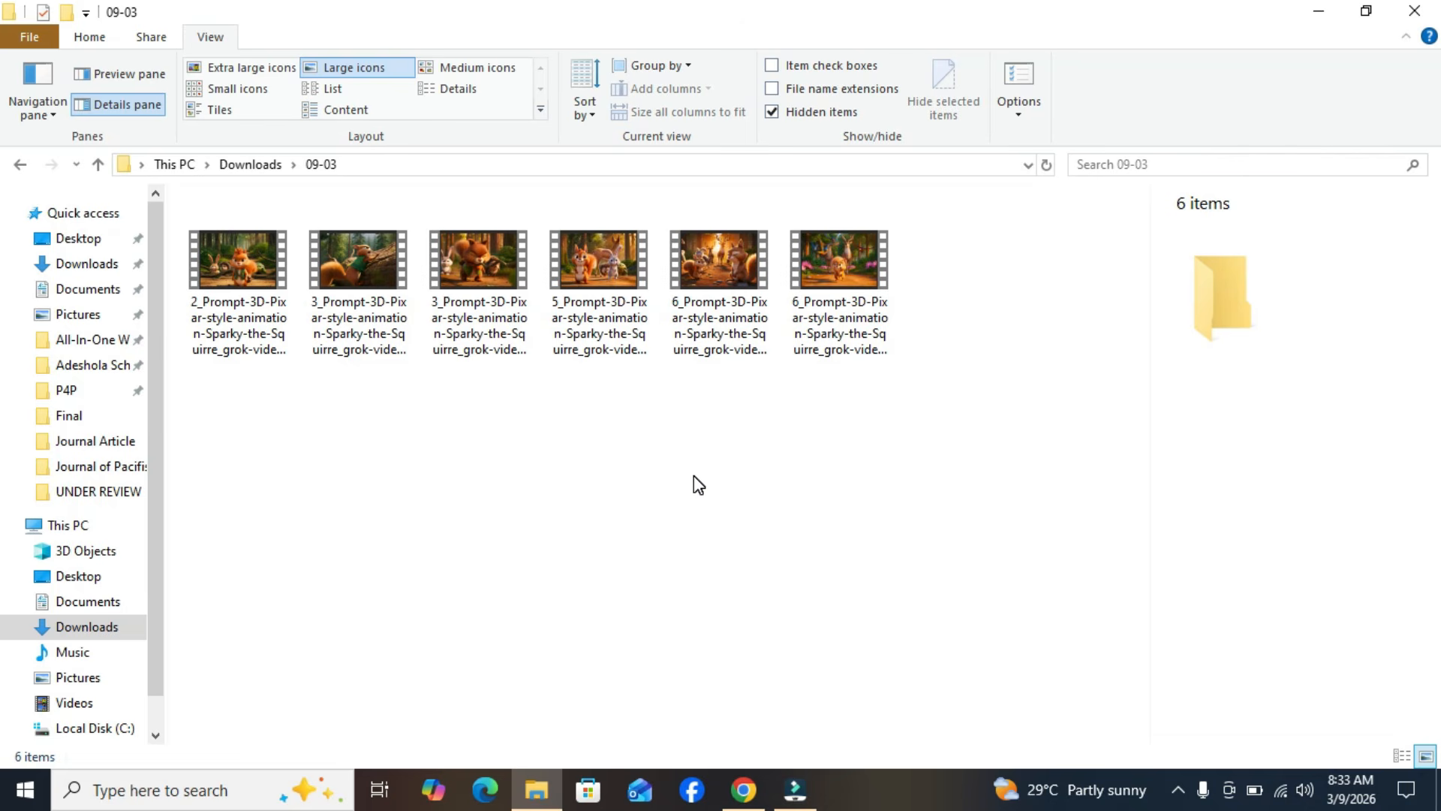
Step: Play the 2_Prompt clip and the first 3_Prompt clip in Media Player to review them, then return to the 09-03 folder
{"action": "left_click", "coordinate": [232, 258]}
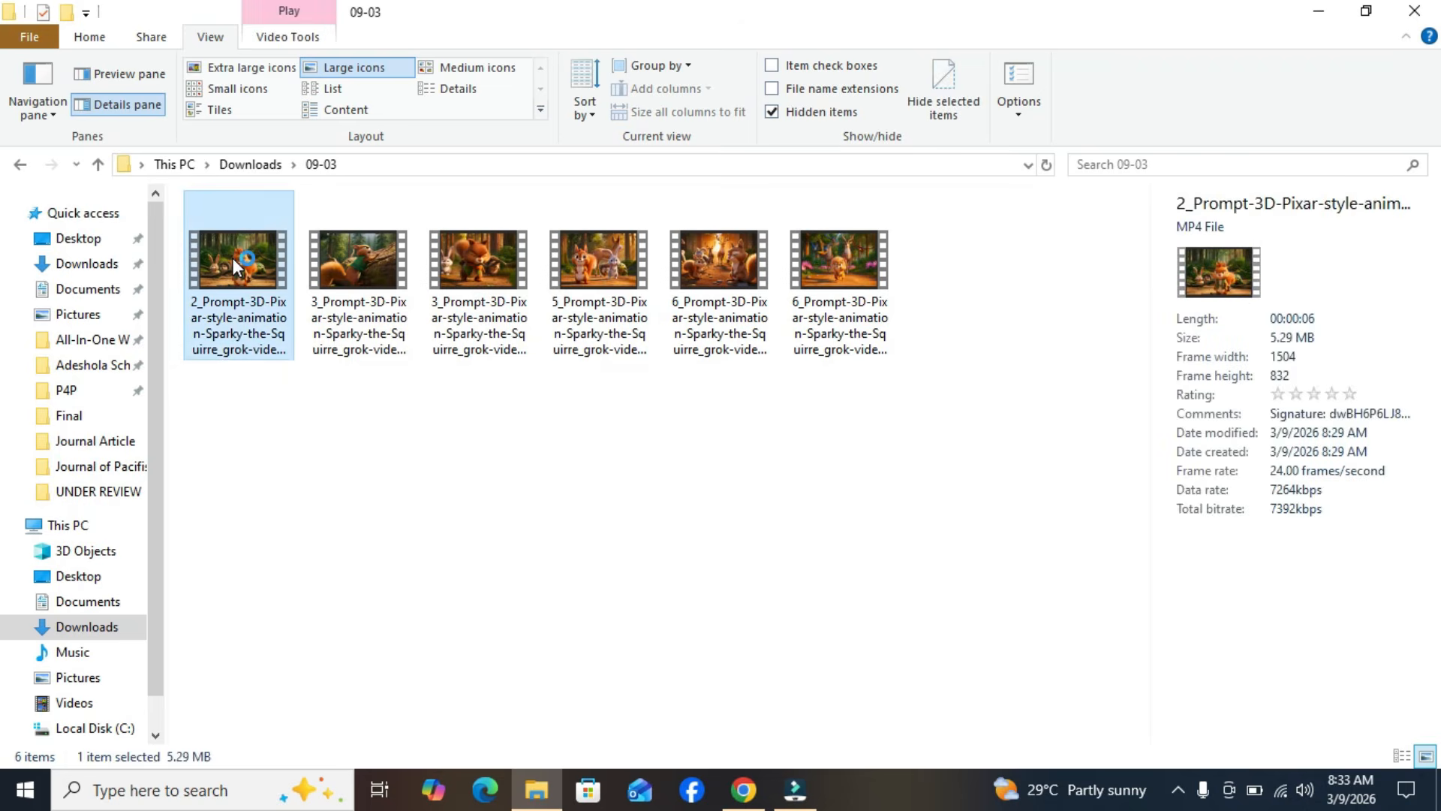
{"action": "double_click", "coordinate": [232, 259]}
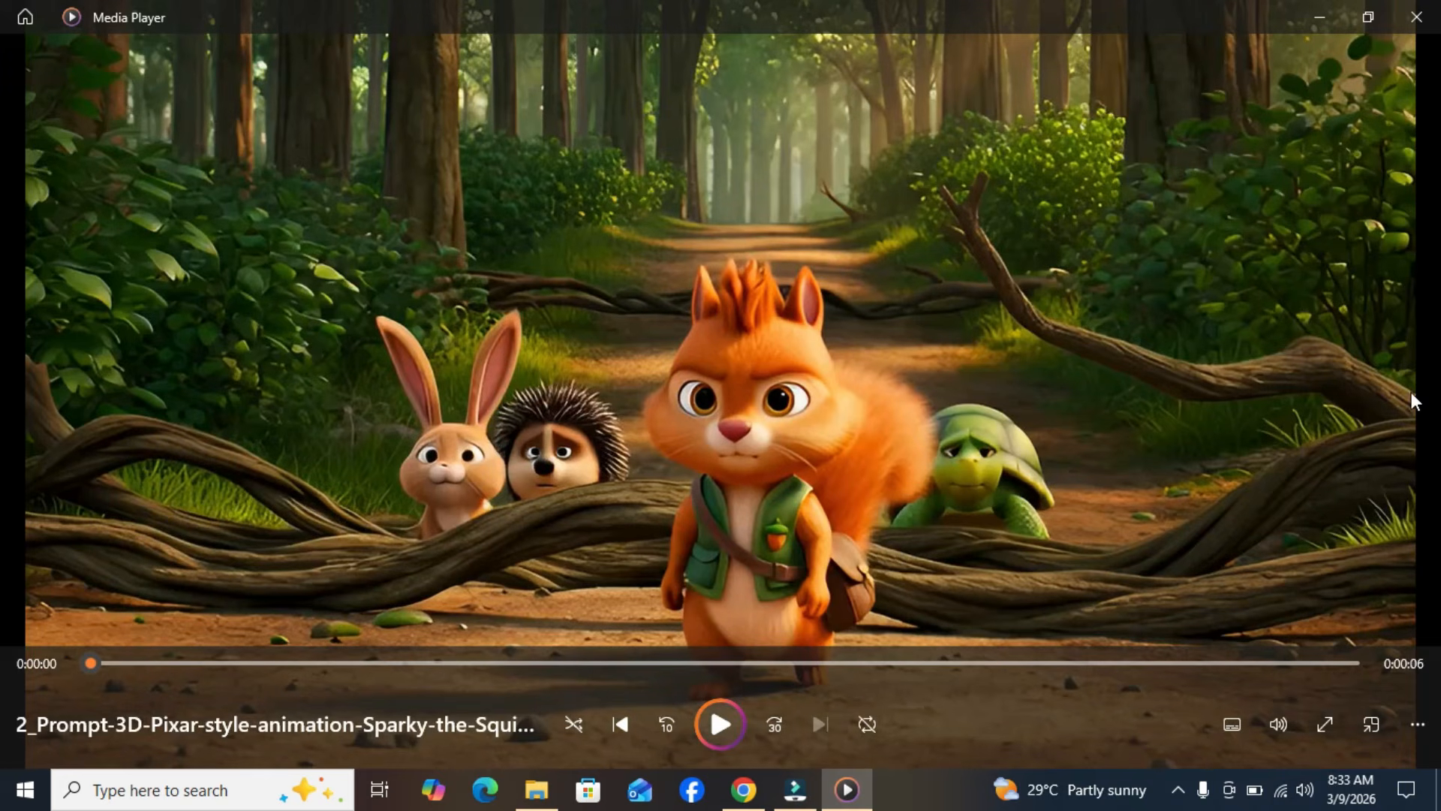
{"action": "left_click", "coordinate": [1320, 16]}
{"action": "double_click", "coordinate": [341, 293]}
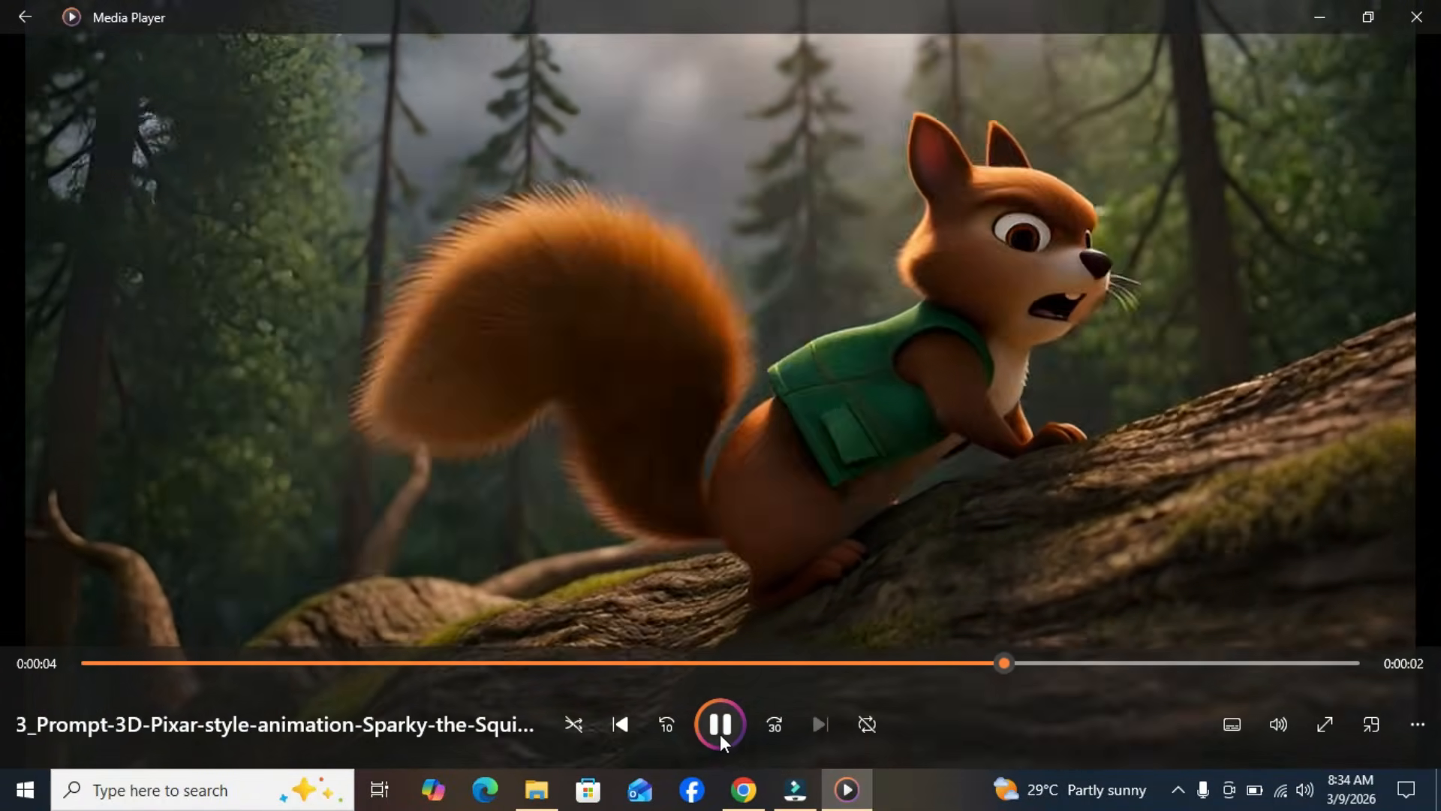
{"action": "left_click", "coordinate": [719, 732]}
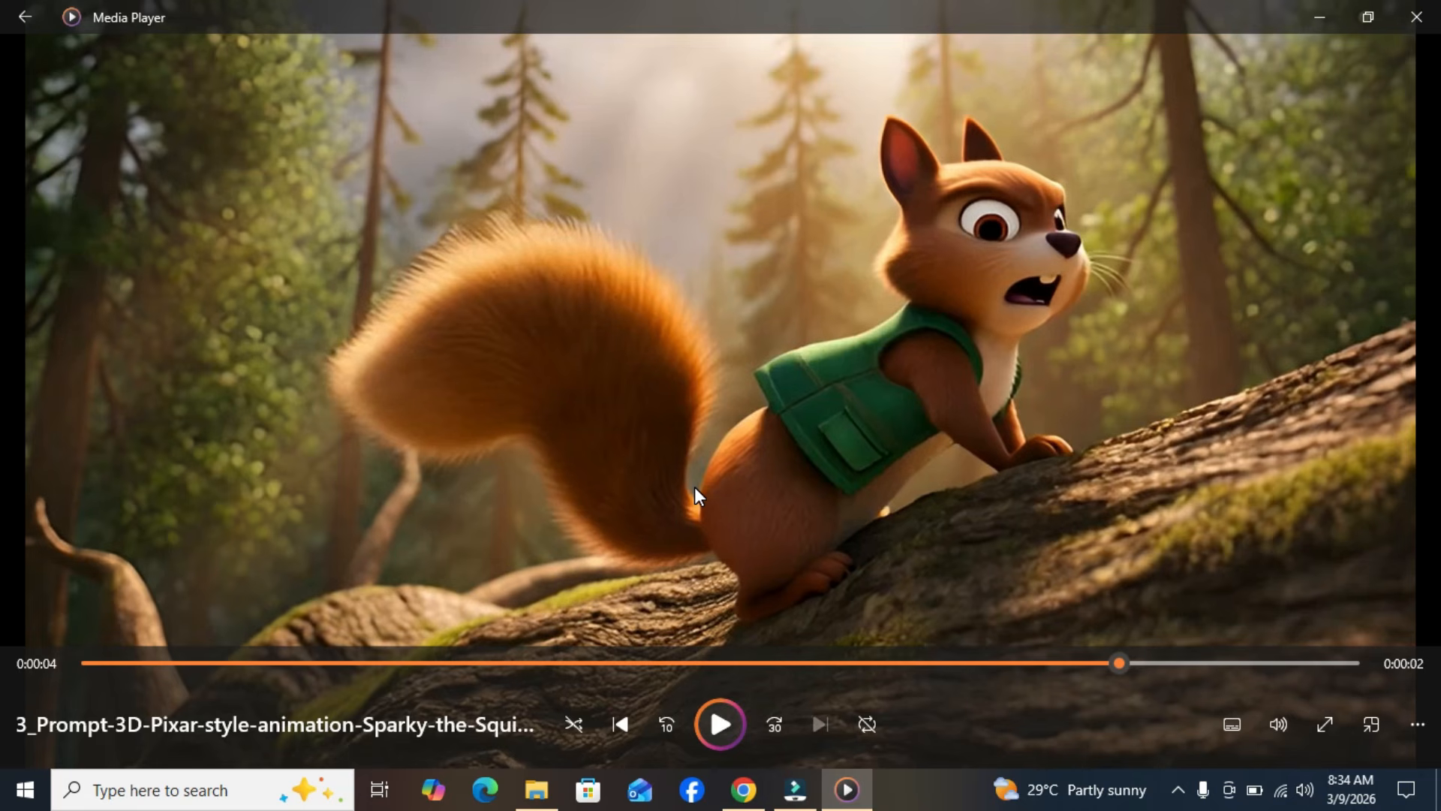
{"action": "key", "text": "alt+F4"}
{"action": "left_click", "coordinate": [619, 444]}
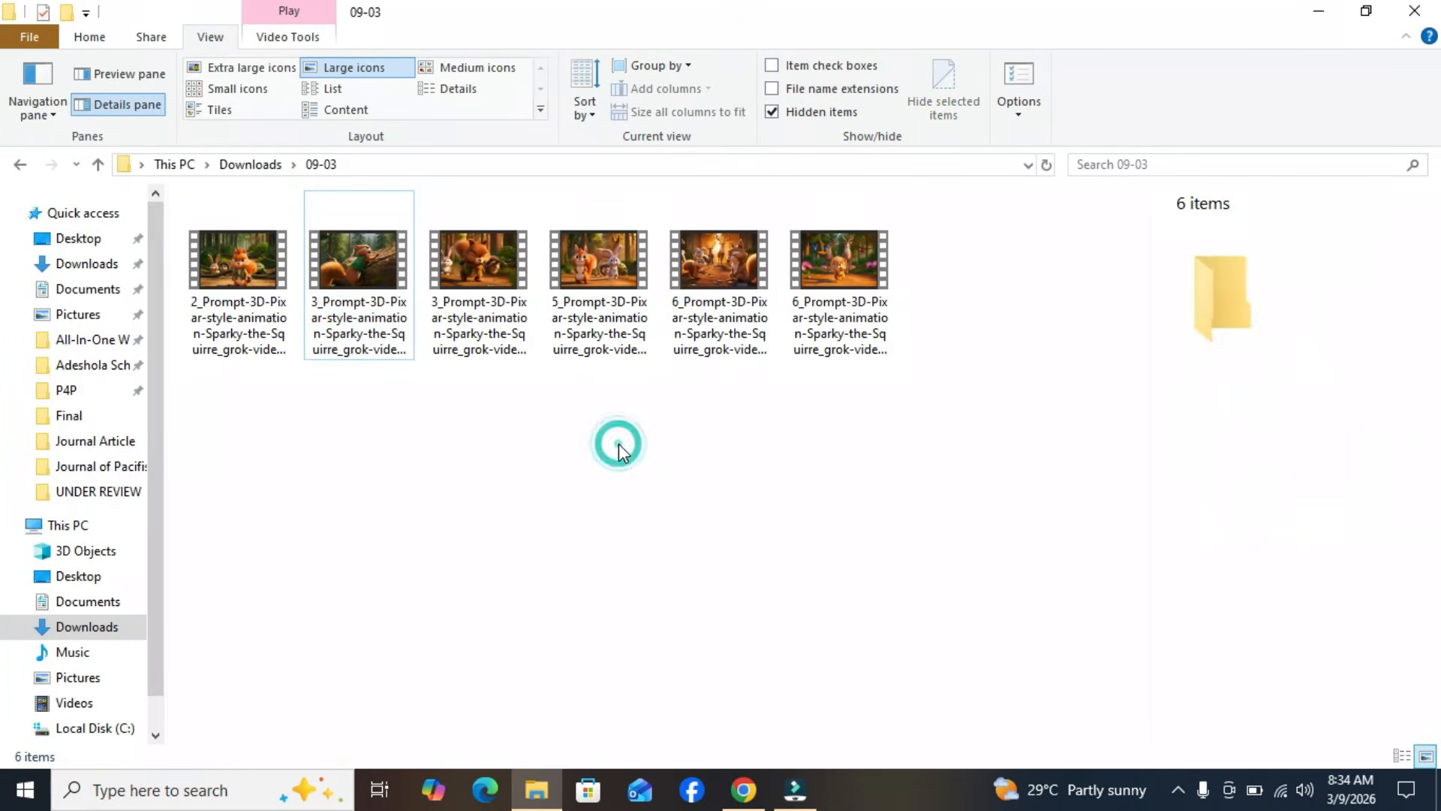
Step: Switch to Wondershare Filmora and import all six squirrel clips from the Downloads folder 09-03 into the project media
{"action": "left_click", "coordinate": [797, 790]}
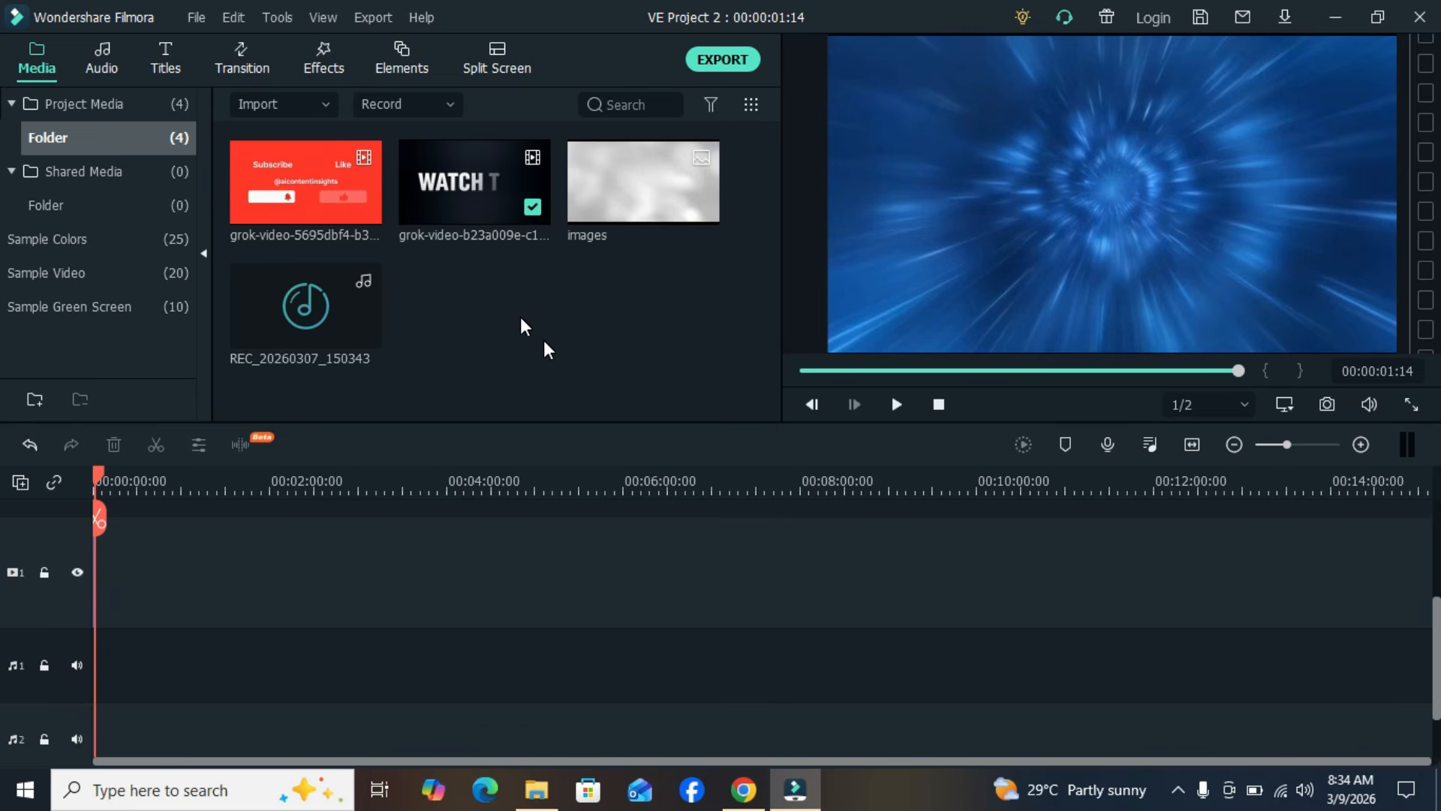
{"action": "left_click", "coordinate": [328, 102]}
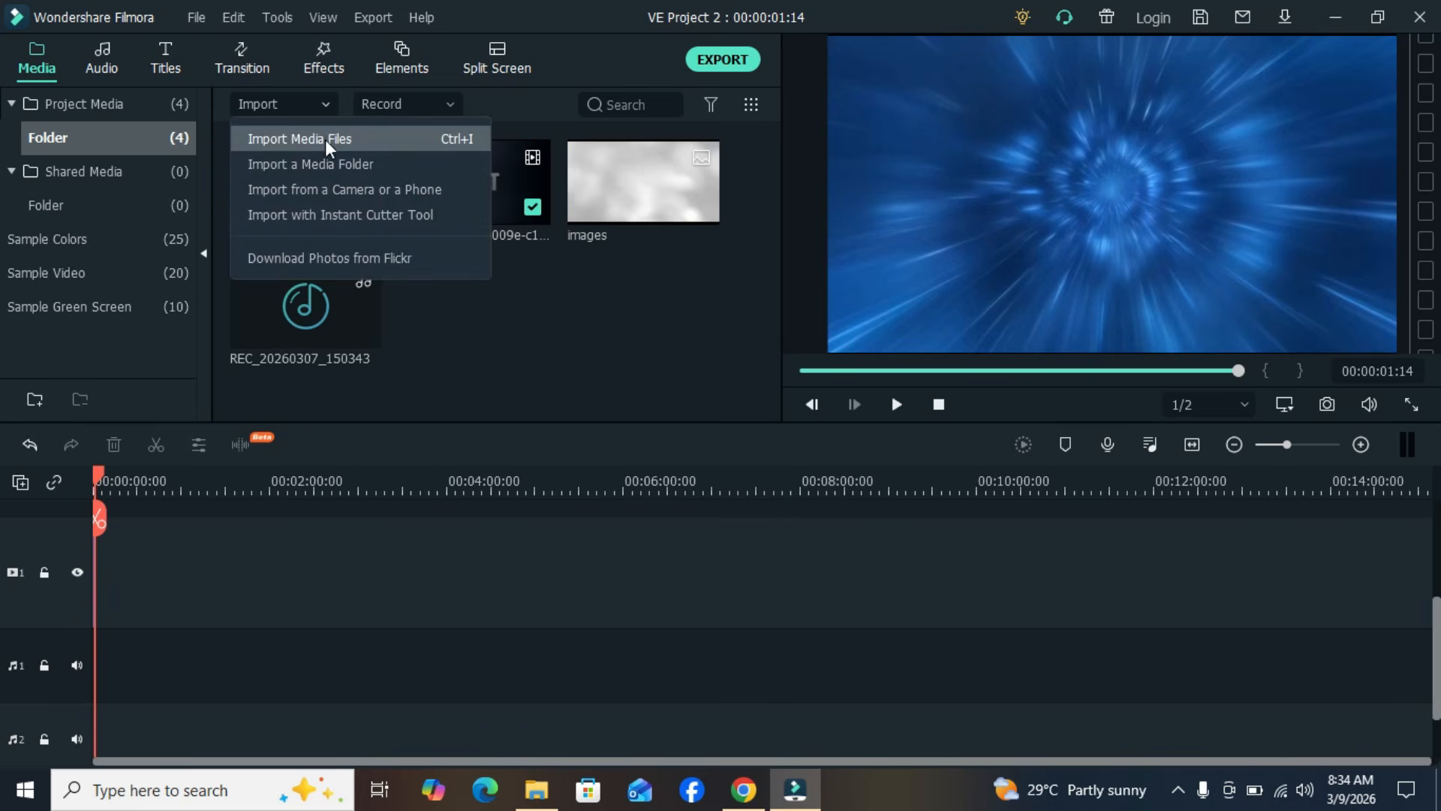
{"action": "left_click", "coordinate": [327, 137]}
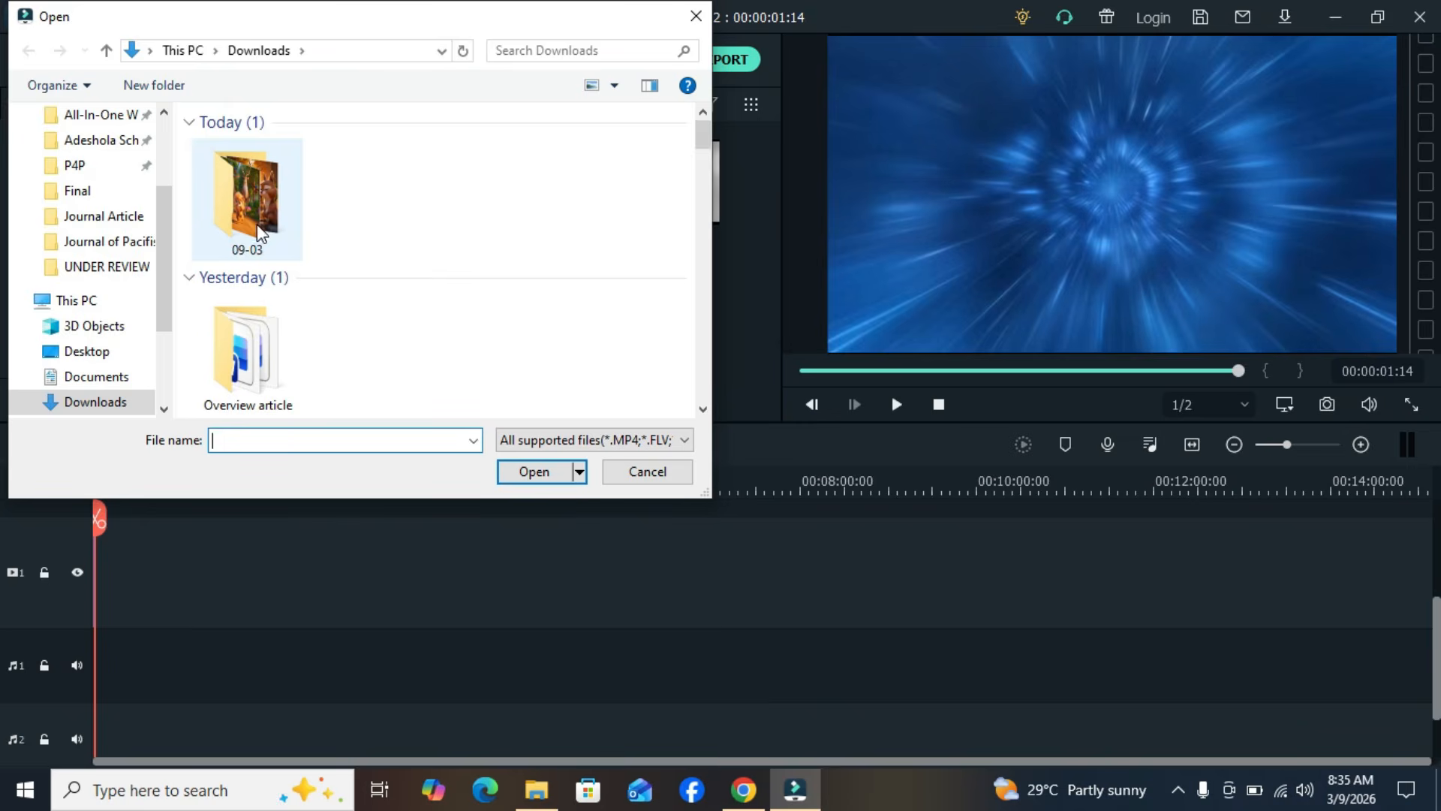
{"action": "left_click", "coordinate": [258, 227]}
{"action": "double_click", "coordinate": [258, 227]}
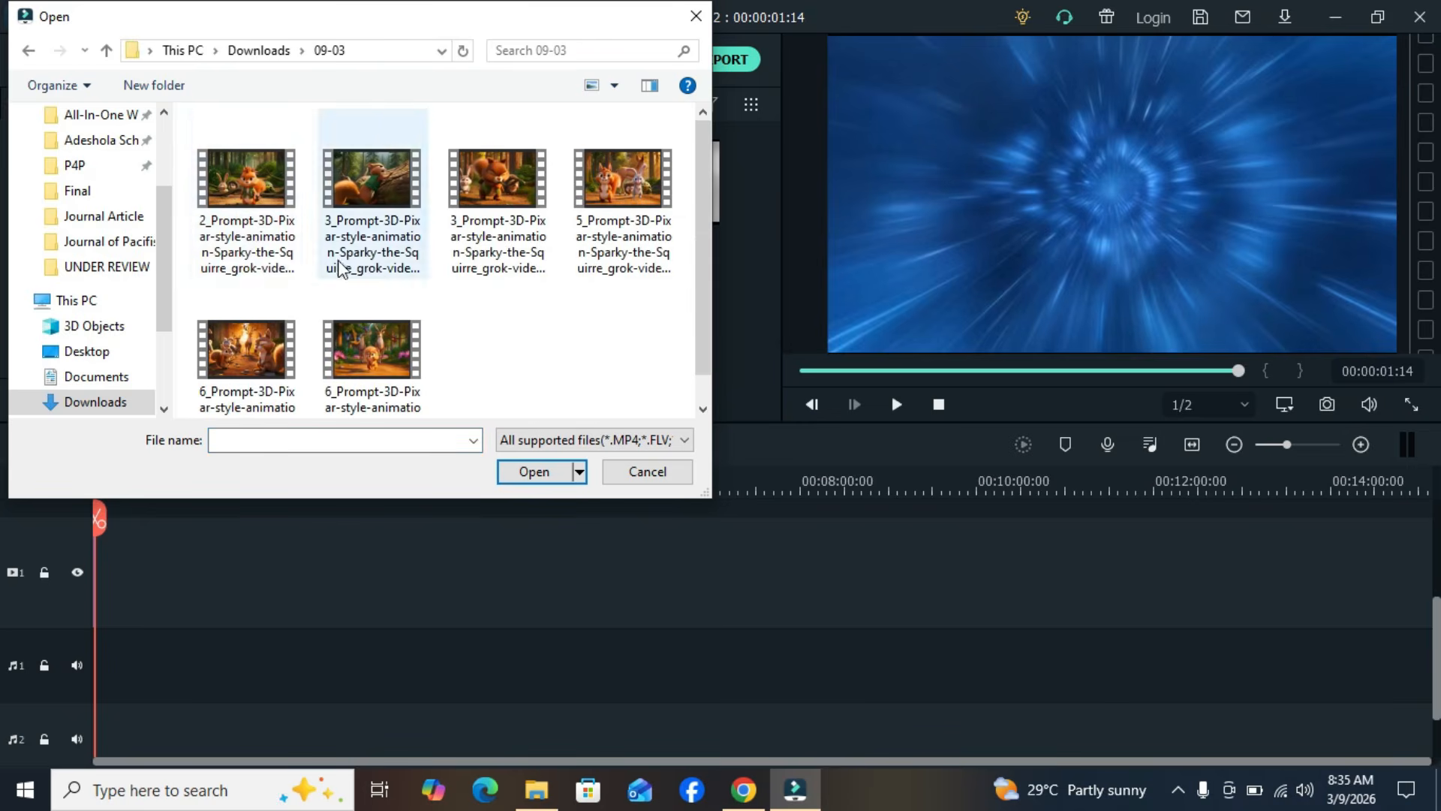
{"action": "left_click", "coordinate": [278, 244]}
{"action": "left_click", "coordinate": [369, 351], "text": "shift"}
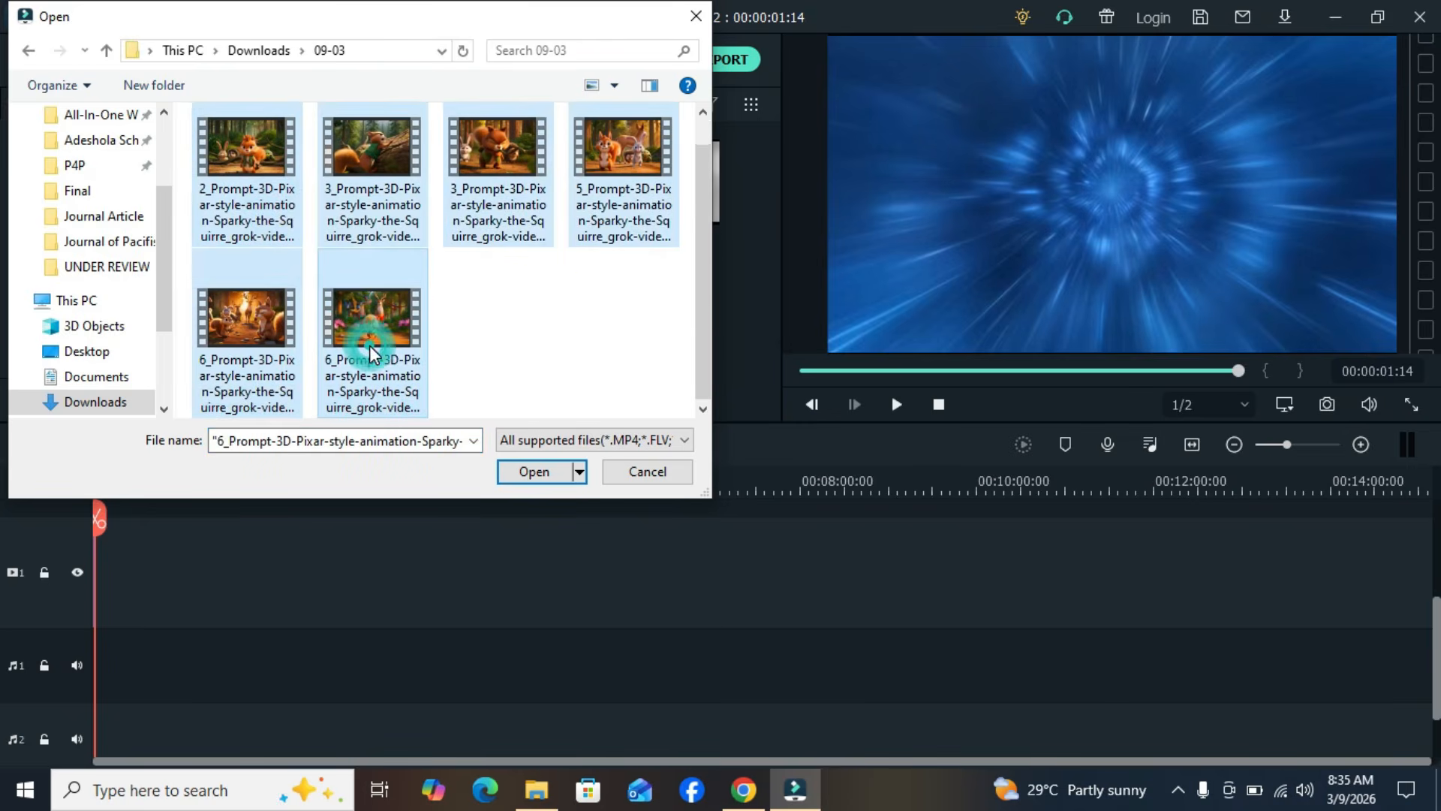
{"action": "left_click", "coordinate": [517, 470]}
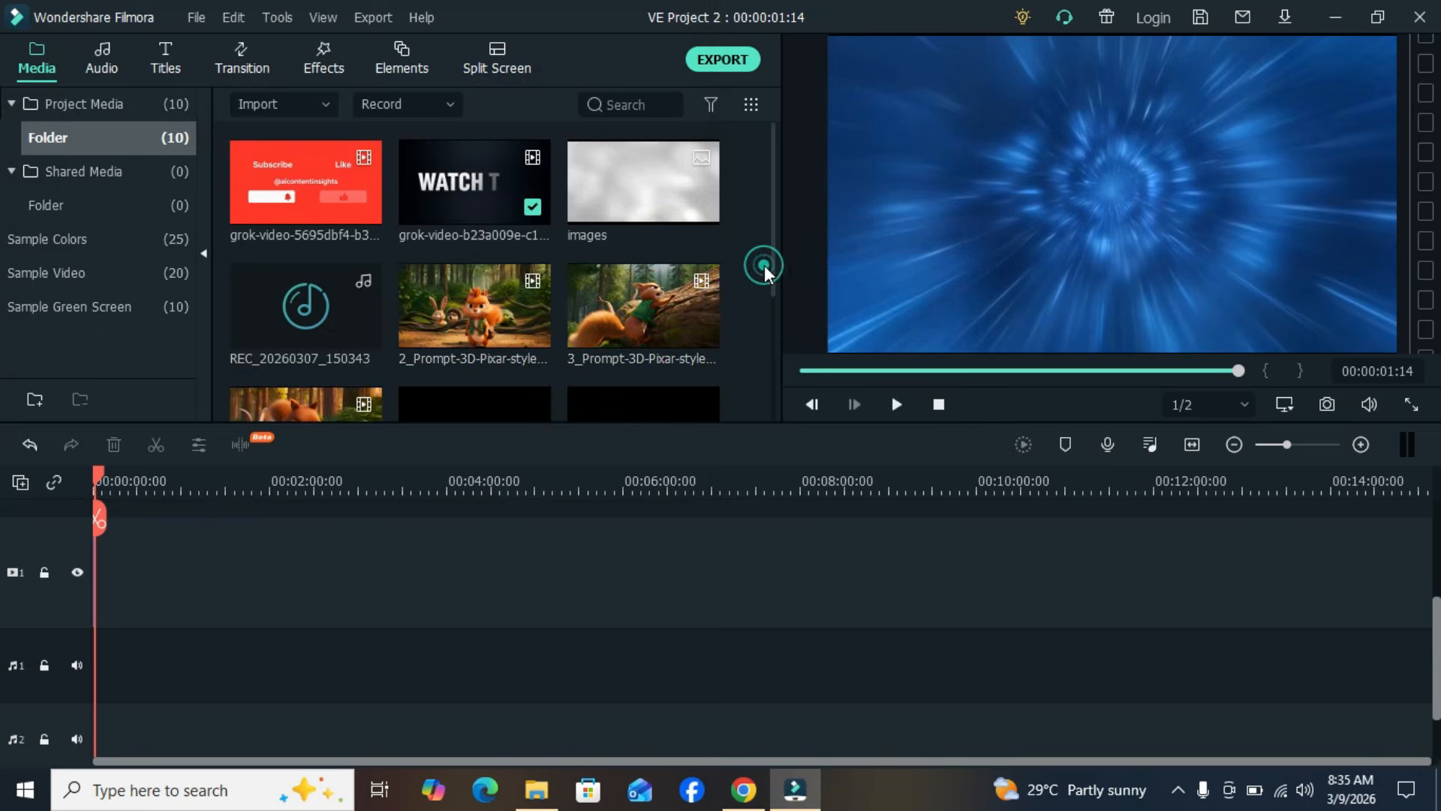
Step: Select the six imported squirrel clips in the media library and place them together at the start of video track 1
{"action": "left_click_drag", "start_coordinate": [772, 251], "coordinate": [775, 348]}
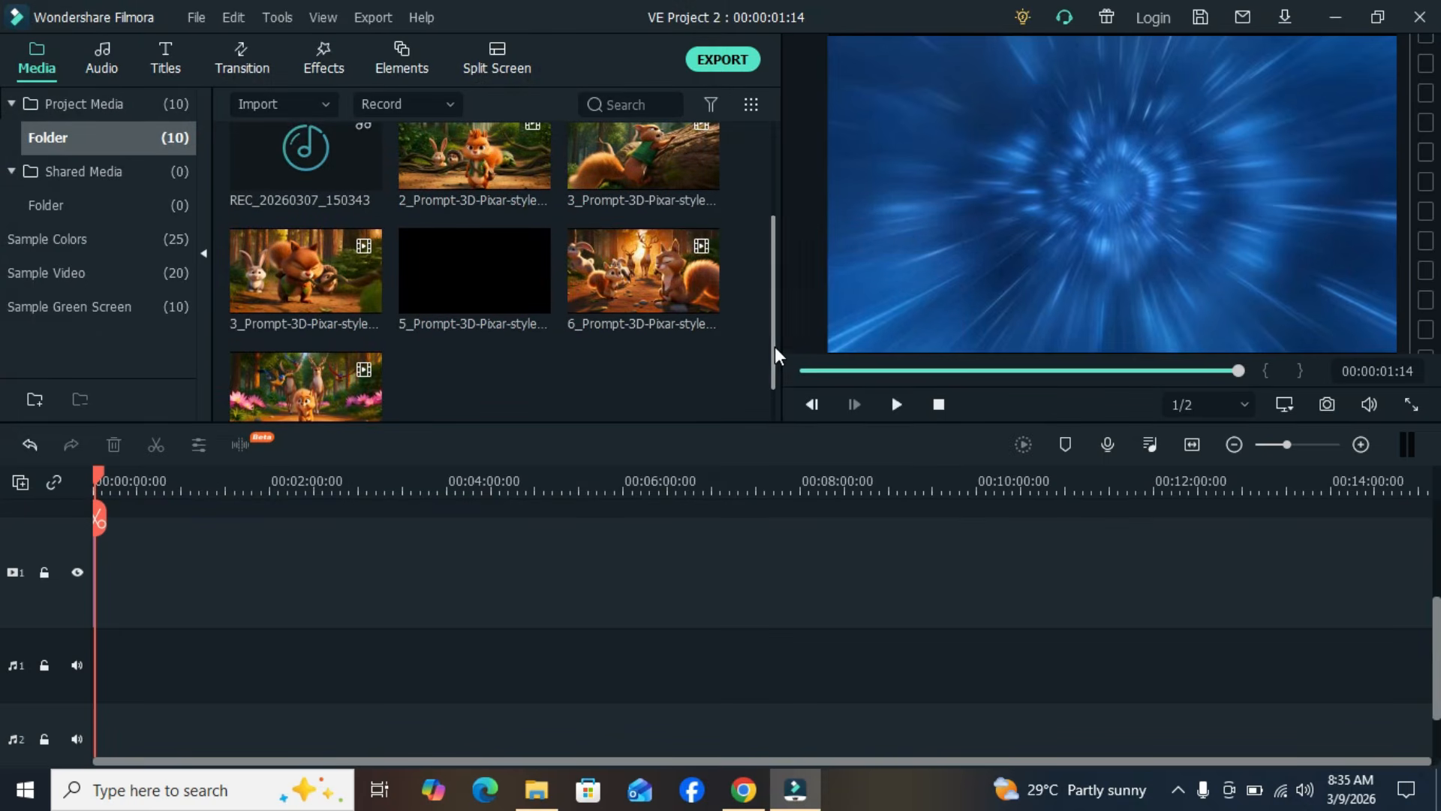
{"action": "left_click", "coordinate": [471, 156]}
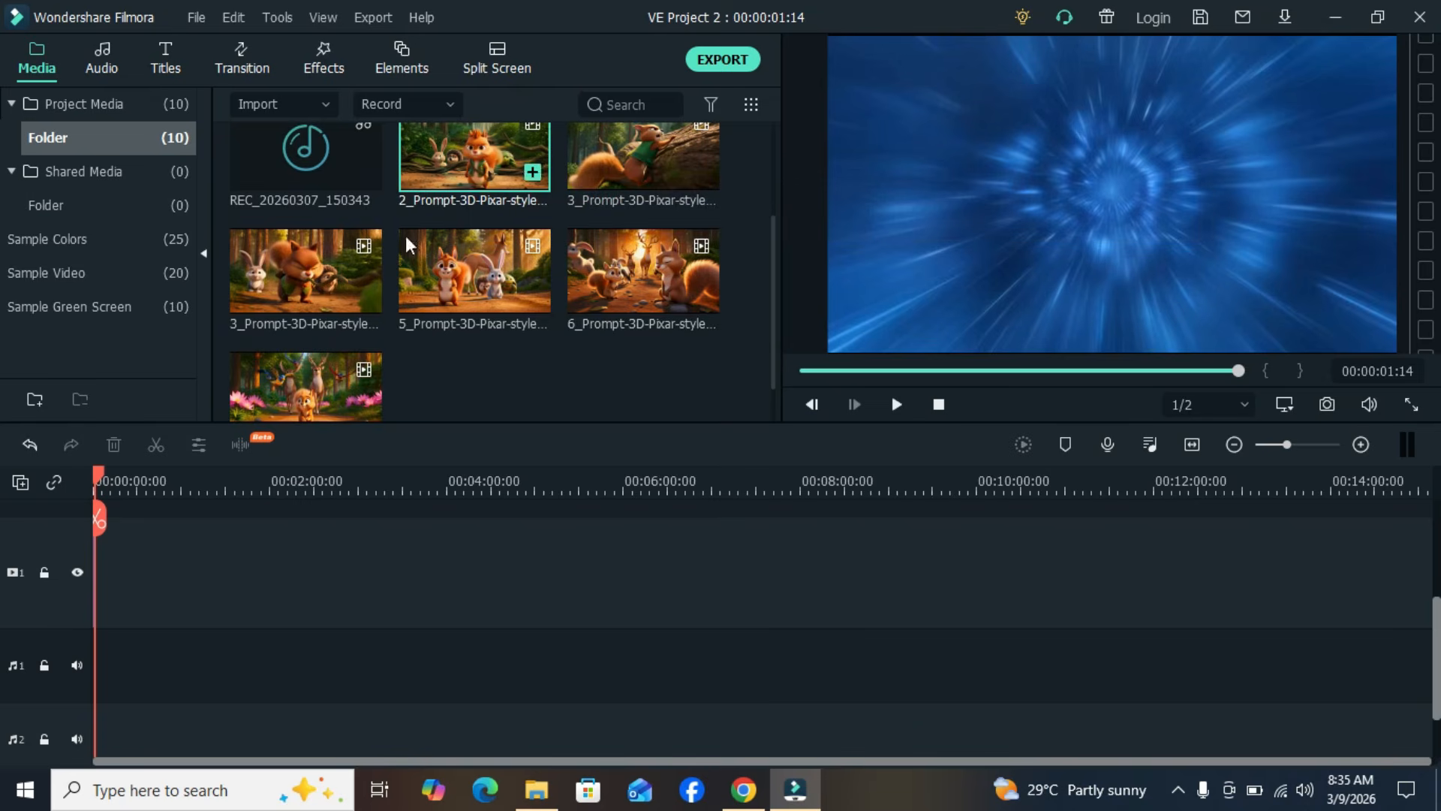
{"action": "left_click", "coordinate": [304, 396], "text": "shift"}
{"action": "left_click_drag", "start_coordinate": [446, 293], "coordinate": [106, 637]}
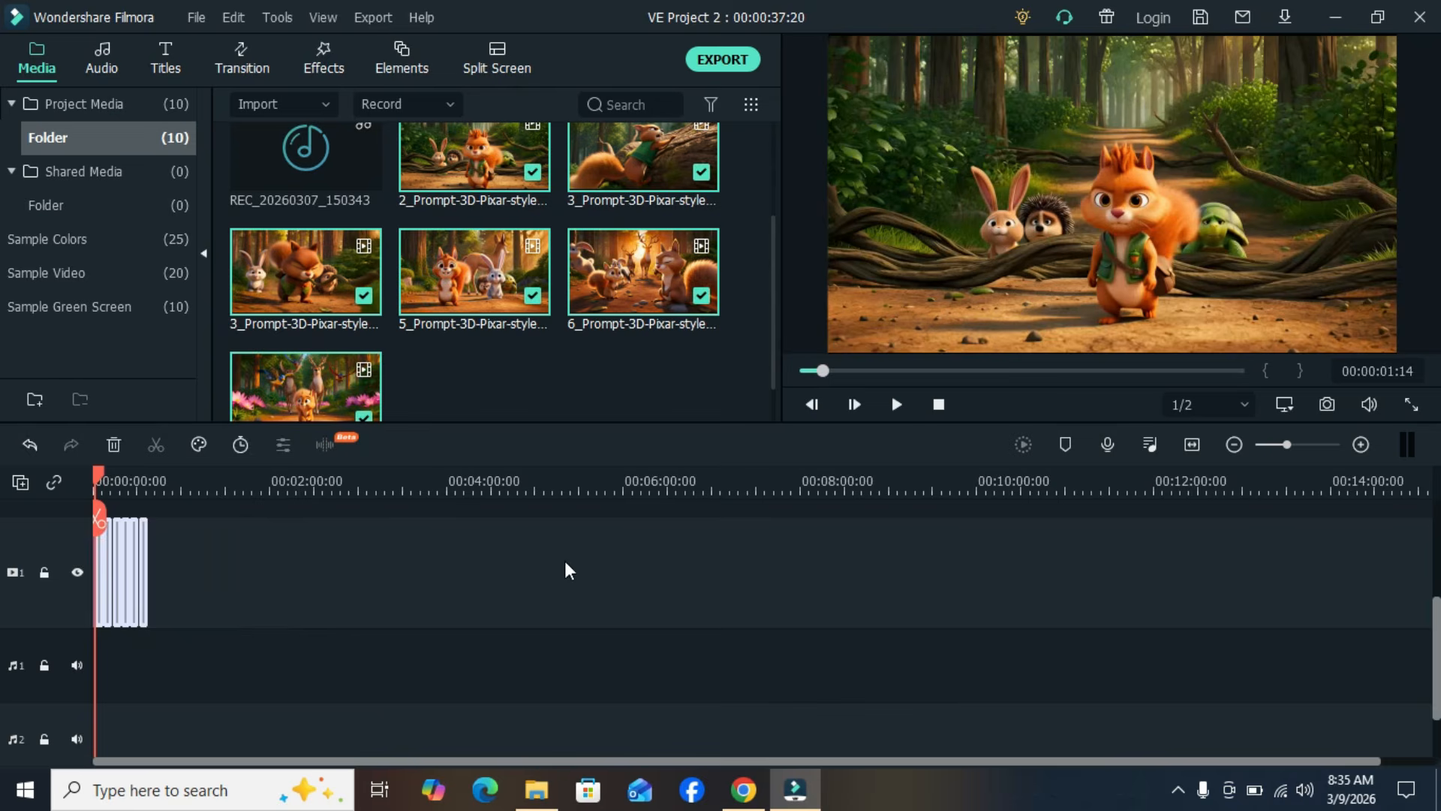
{"action": "left_click", "coordinate": [564, 570]}
Step: Play the assembled squirrel sequence from the start and open the recording options for the project media
{"action": "left_click", "coordinate": [897, 406]}
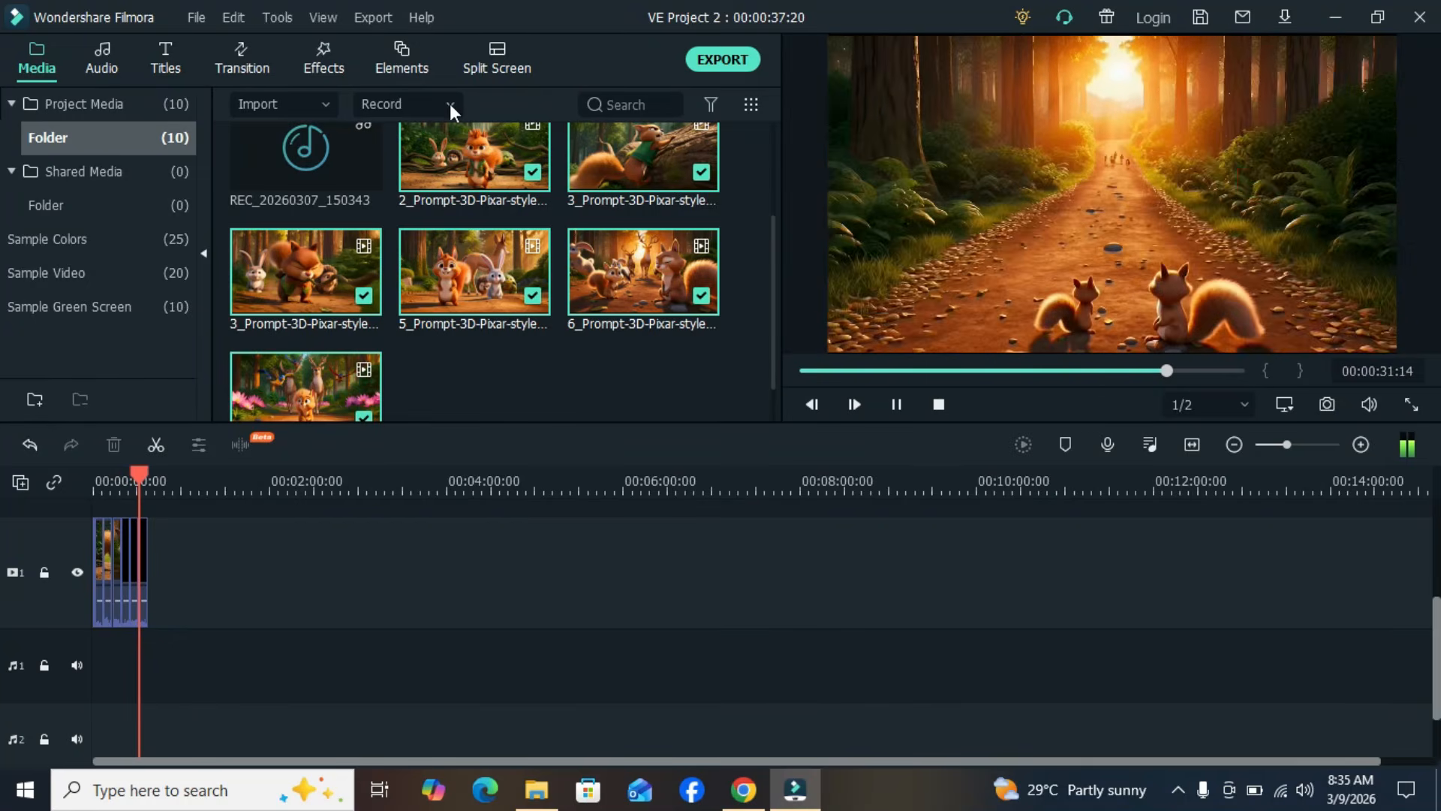
{"action": "left_click", "coordinate": [451, 103]}
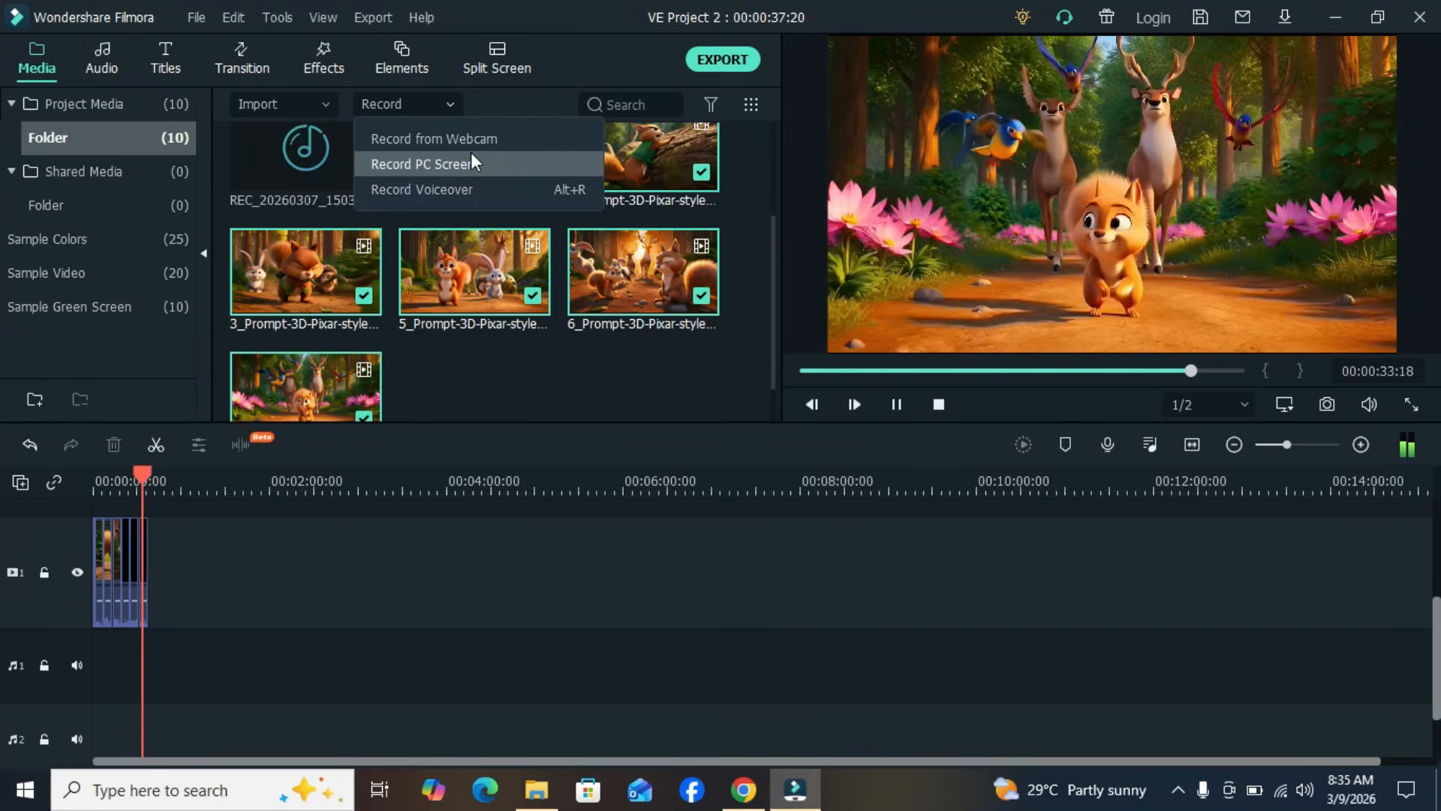